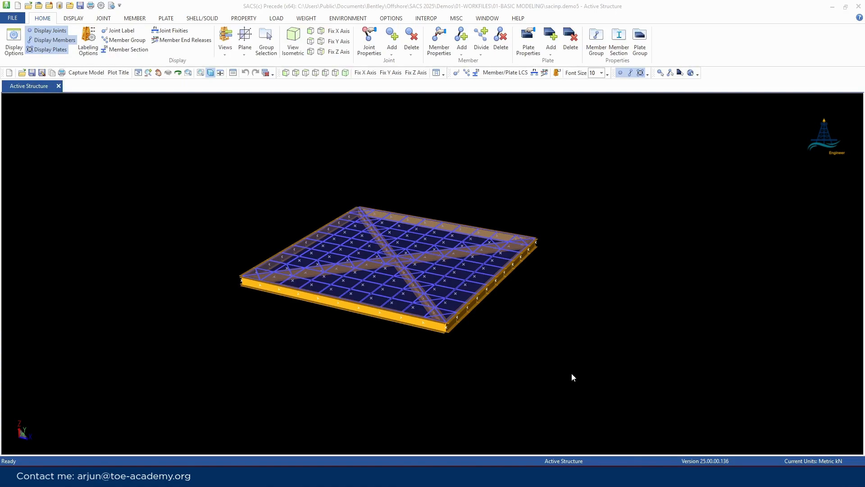
- Display the deck structure as wireframe lines instead of solid members
scroll(441, 366, down, 2)
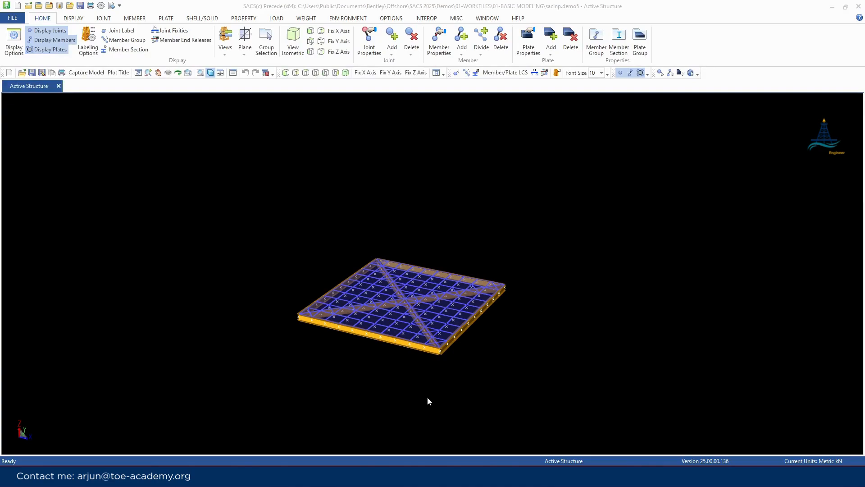
scroll(394, 312, up, 3)
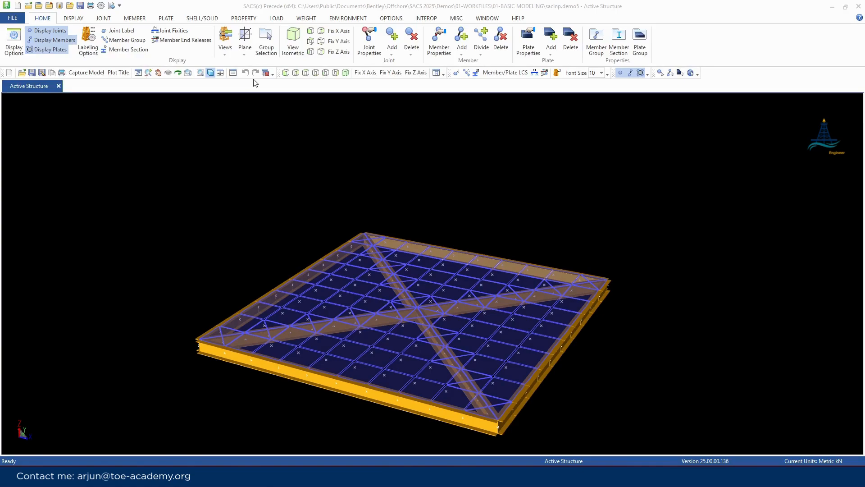
click(211, 73)
scroll(302, 323, up, 1)
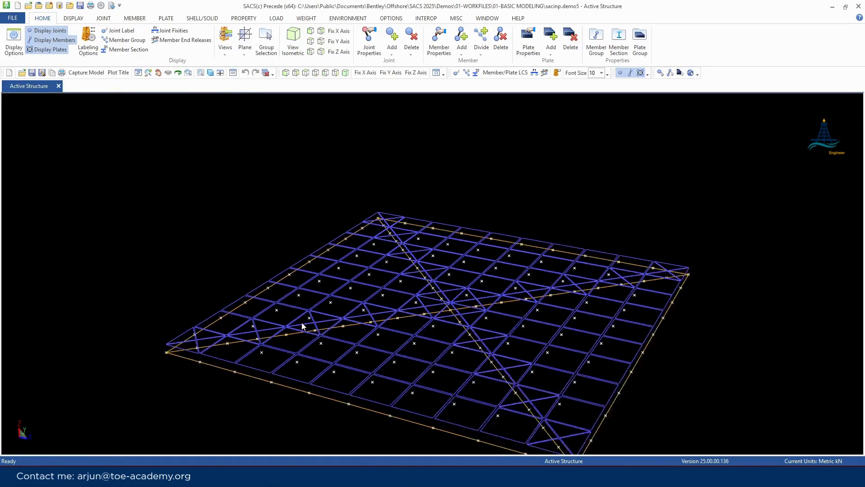
scroll(302, 322, up, 1)
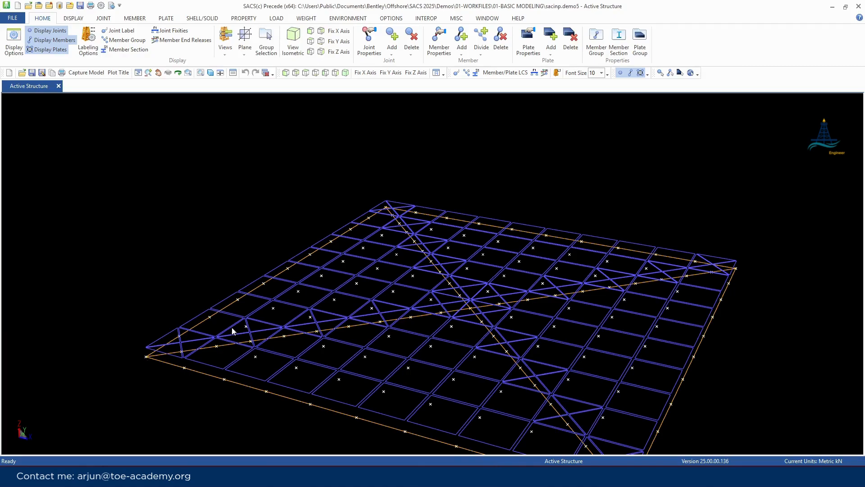
scroll(600, 255, down, 3)
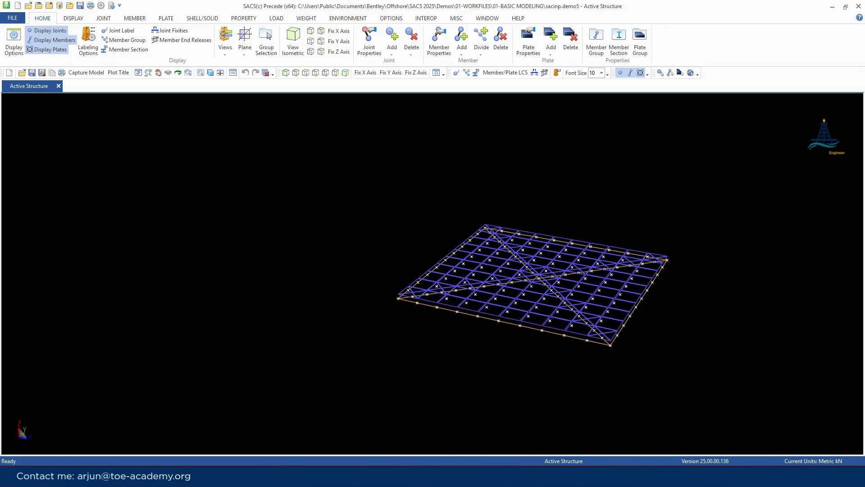
- Switch to Paint with a blank canvas for a sketch of the lifting arrangement
key(super)
text(pai)
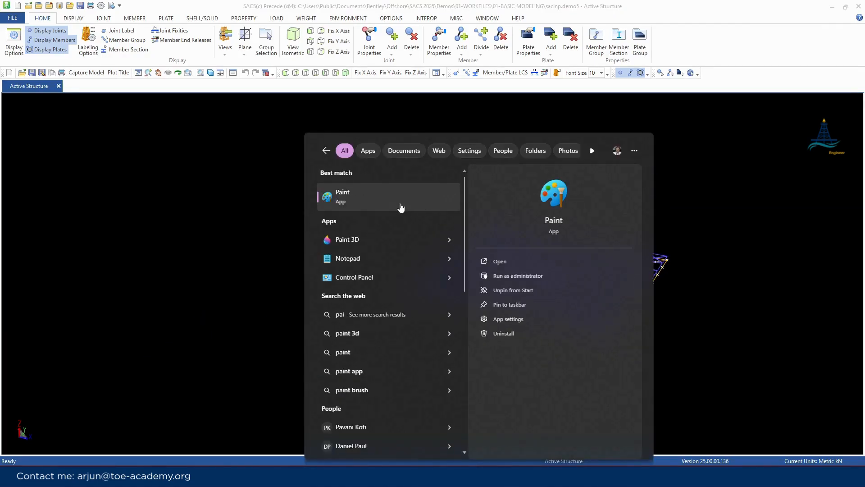
click(399, 203)
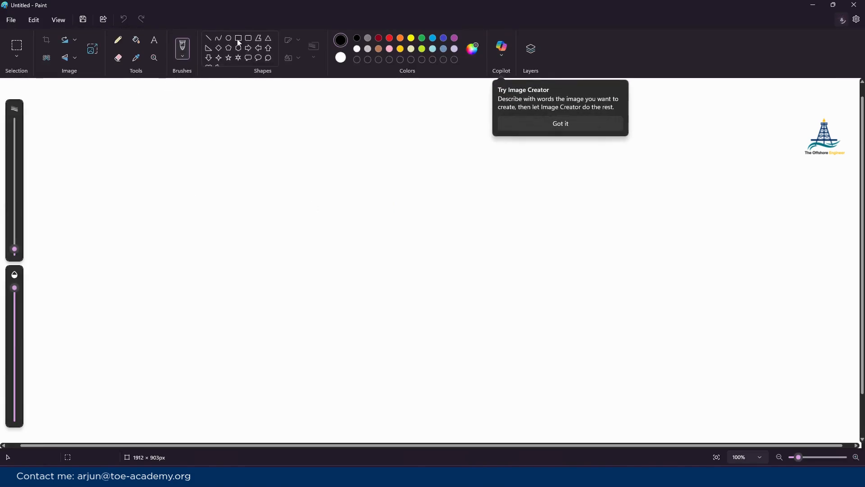
click(238, 39)
mouse_move(249, 280)
mouse_down()
mouse_move(574, 328)
mouse_move(579, 319)
mouse_up()
key(ctrl+z)
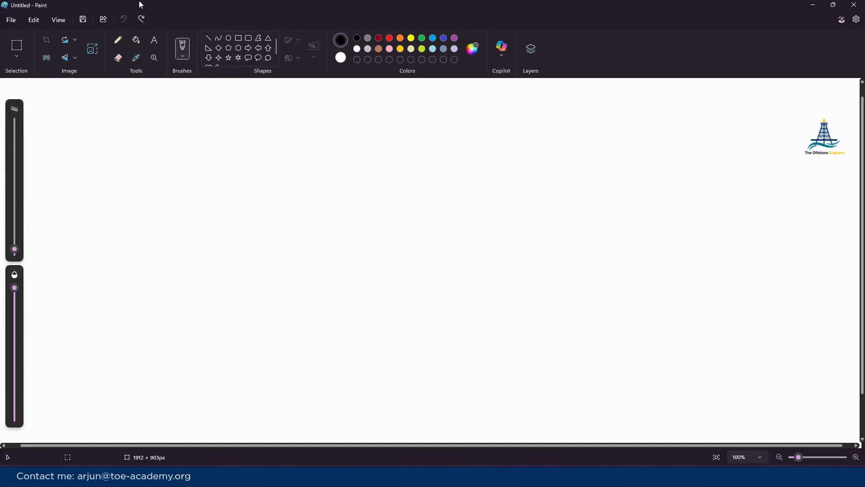
- Draw a long, thin black horizontal rectangle in the middle of the canvas to represent the deck
click(238, 40)
mouse_move(266, 281)
mouse_down()
mouse_move(419, 309)
mouse_move(586, 303)
mouse_move(590, 295)
mouse_up()
click(566, 315)
scroll(351, 406, up, 1)
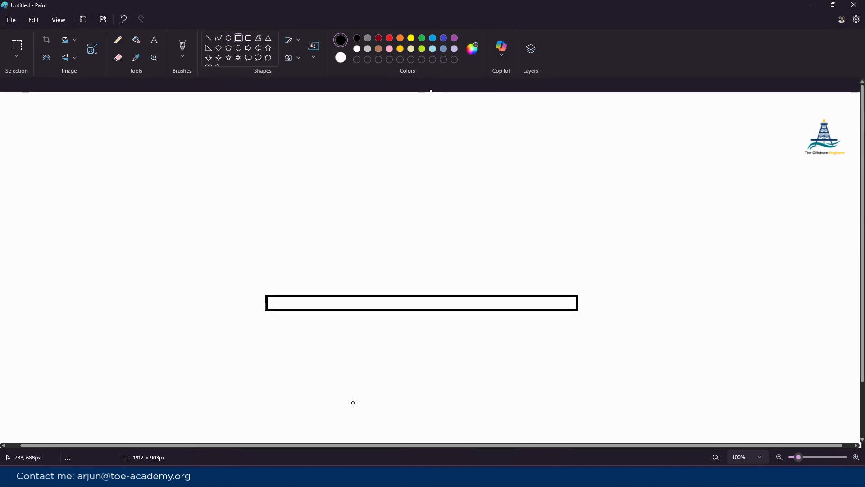
- Draw two black lines from the rectangle's upper corners to a common apex above its centre
click(208, 38)
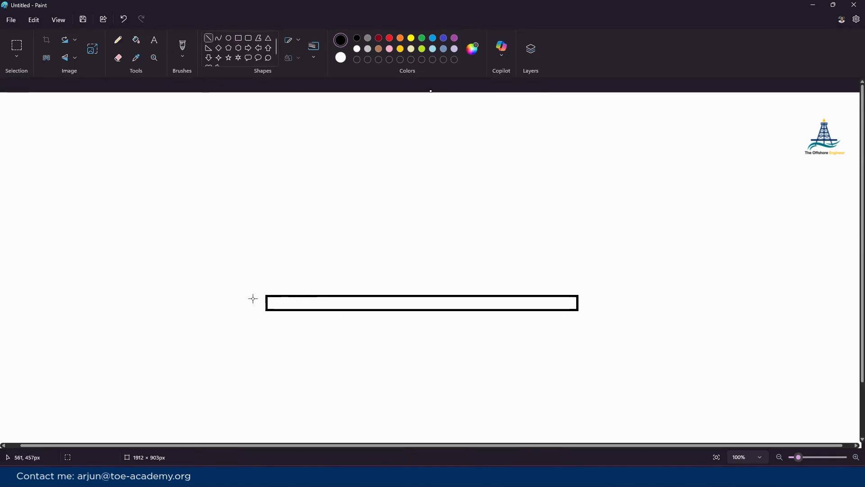
mouse_move(272, 296)
mouse_down()
mouse_move(459, 137)
mouse_move(429, 128)
mouse_up()
mouse_move(578, 295)
mouse_down()
mouse_move(481, 212)
mouse_move(430, 129)
mouse_up()
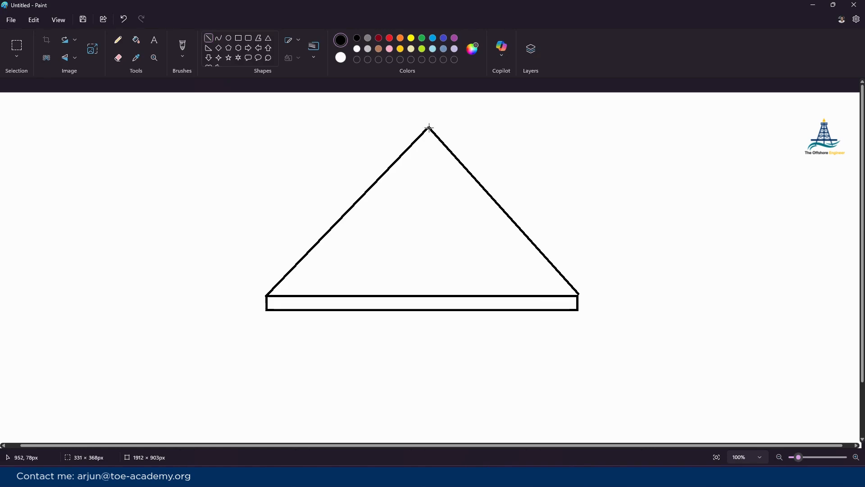
click(632, 245)
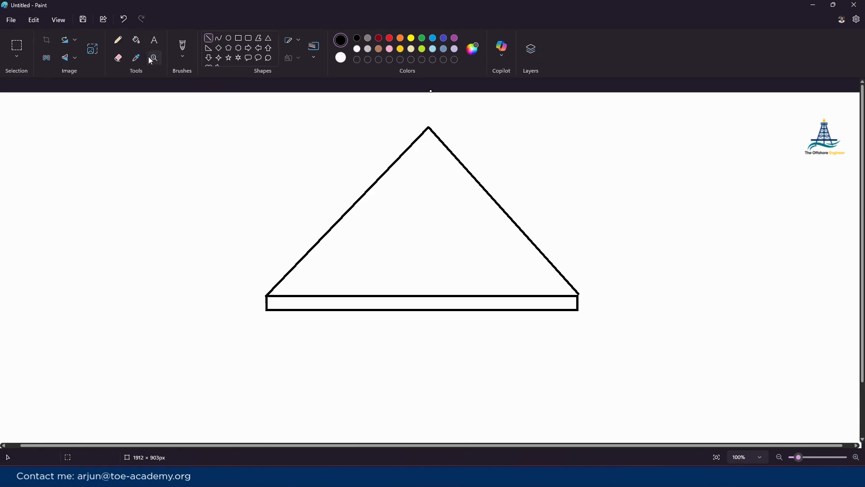
- Draw a short orange vertical line at each end of the deck rectangle, rising about 50 px from its side
click(400, 39)
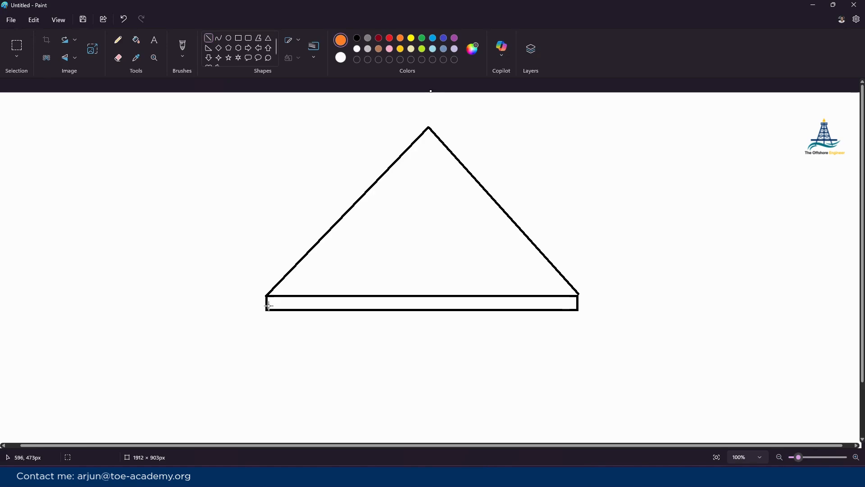
drag(266, 306, 266, 283)
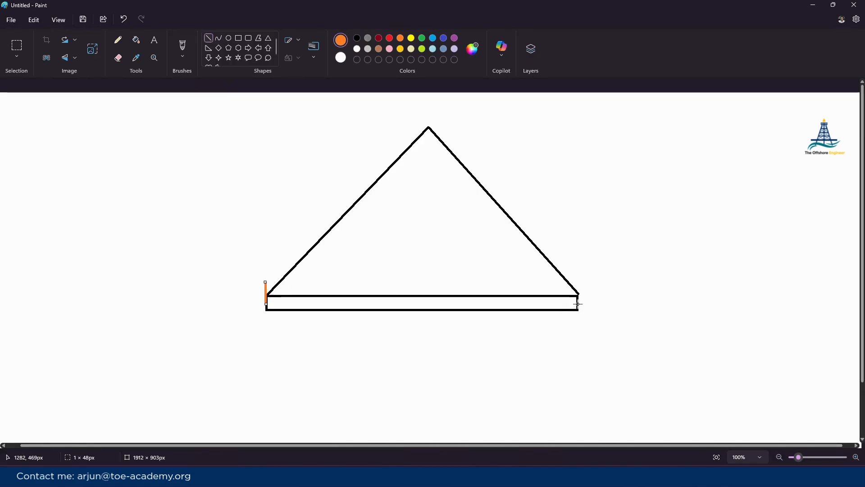
drag(579, 305, 578, 281)
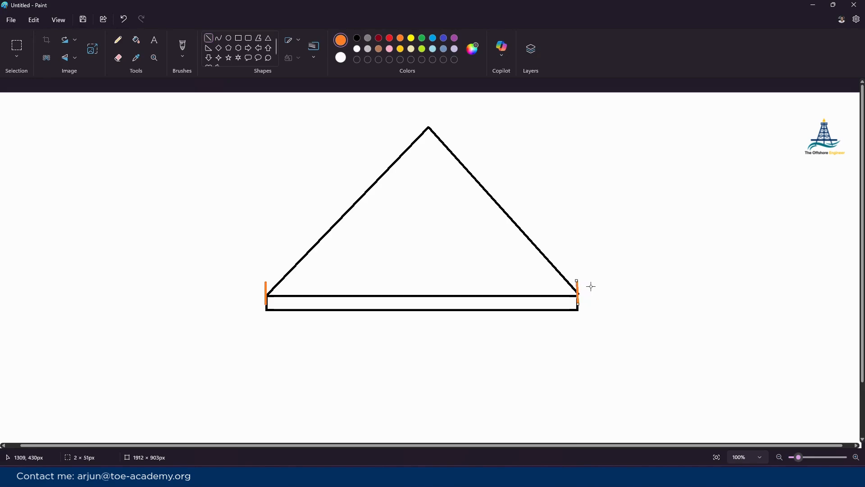
click(592, 286)
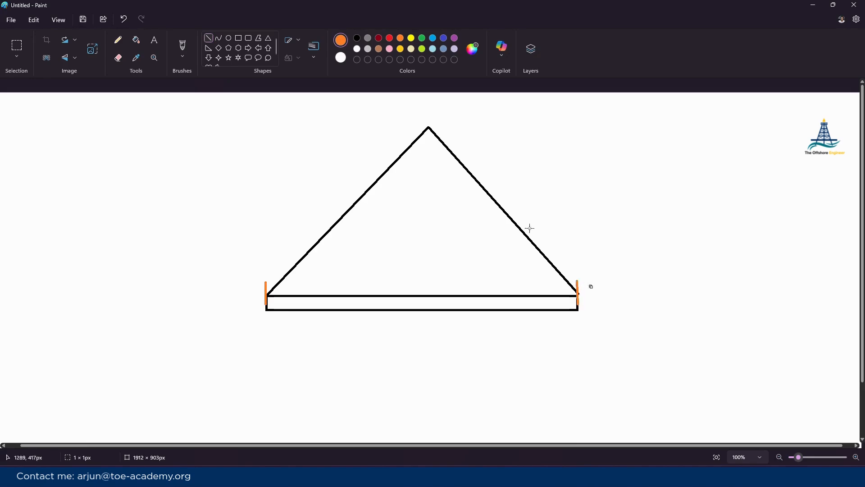
- Draw two green lines from the tops of the orange verticals to the apex
click(422, 39)
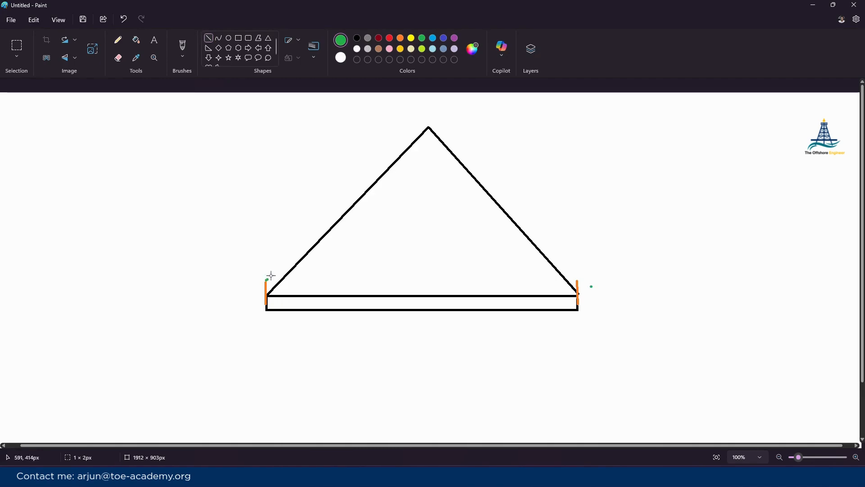
drag(266, 281, 428, 128)
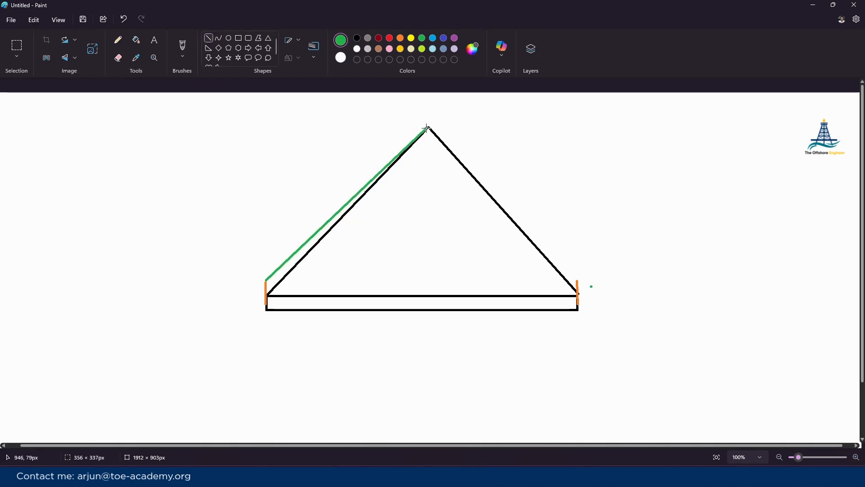
mouse_move(577, 281)
mouse_down()
mouse_move(459, 170)
mouse_move(440, 124)
mouse_move(428, 129)
mouse_up()
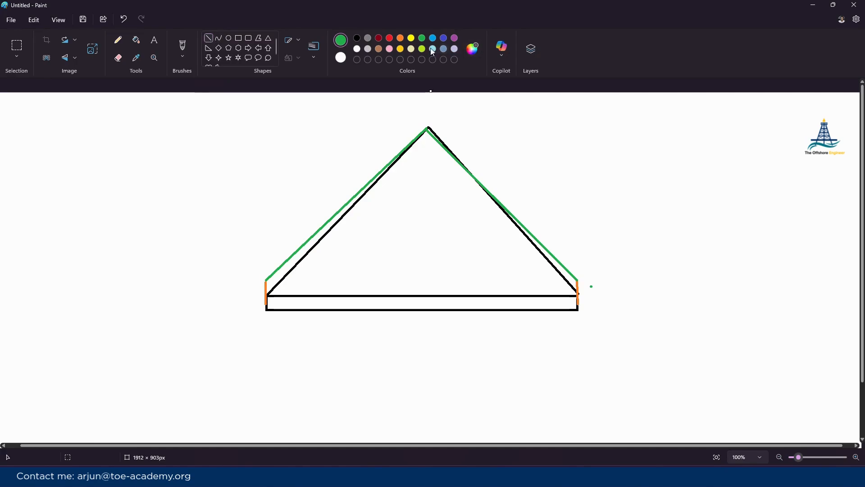
- Draw a dashed black horizontal reference line through the top of the left orange vertical
click(358, 38)
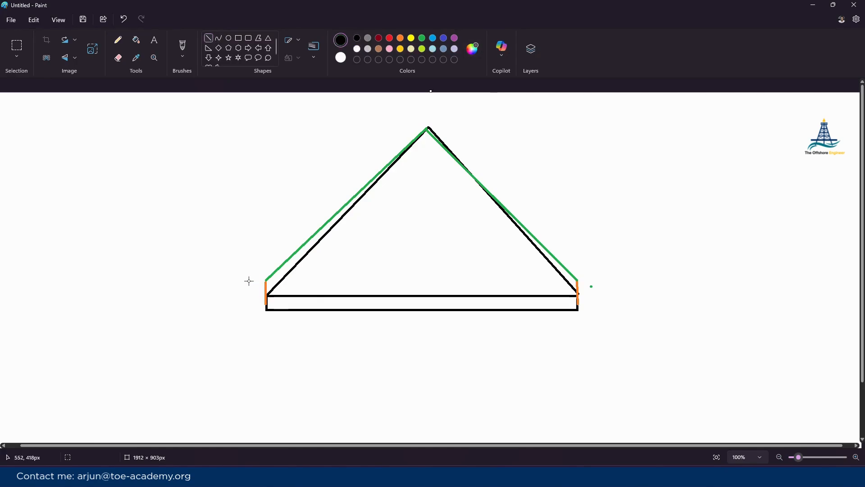
drag(248, 280, 275, 282)
drag(282, 282, 329, 281)
click(344, 280)
- Pencil in the angle mark "θ ≥ 60°" at the left green line's foot and notes beside the right orange and green lines
click(118, 39)
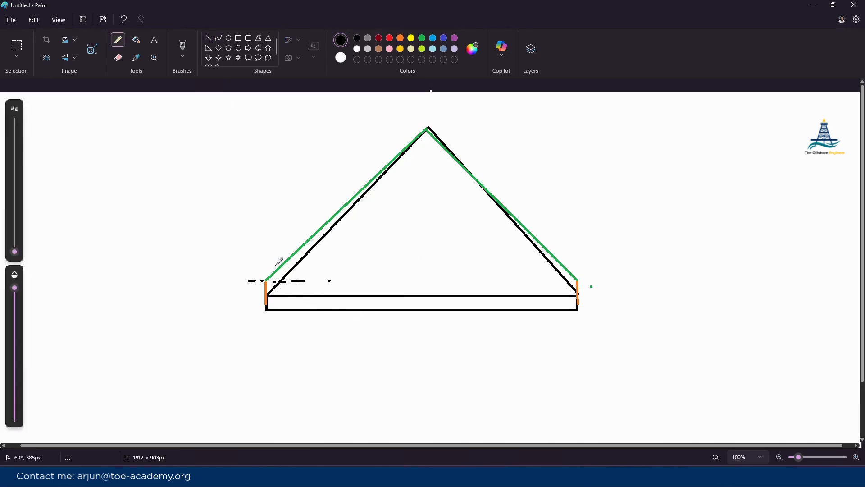
drag(283, 267, 284, 281)
mouse_move(296, 267)
mouse_down()
mouse_move(297, 277)
mouse_move(302, 267)
mouse_up()
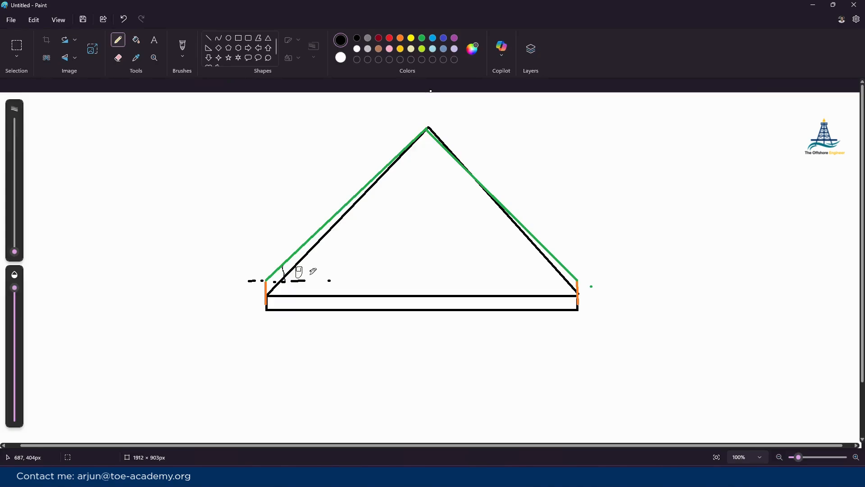
mouse_move(309, 268)
mouse_down()
mouse_move(313, 276)
mouse_move(327, 267)
mouse_up()
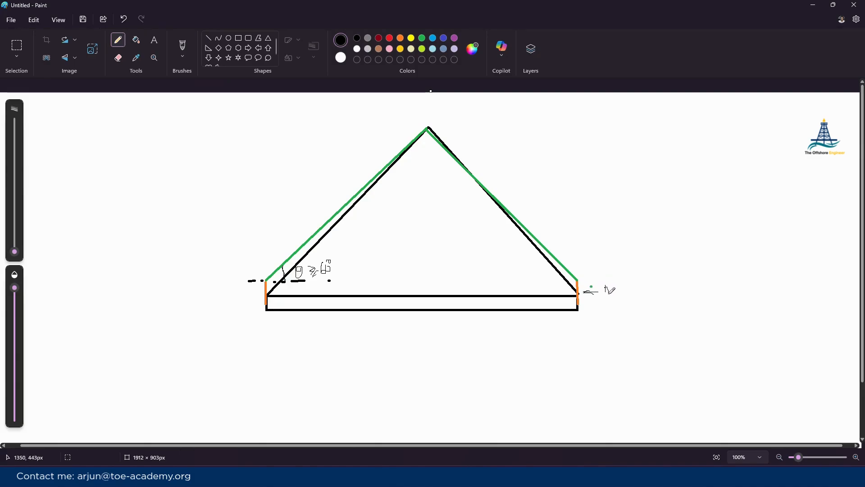
mouse_move(528, 214)
mouse_down()
mouse_move(560, 219)
mouse_move(581, 208)
mouse_move(577, 220)
mouse_up()
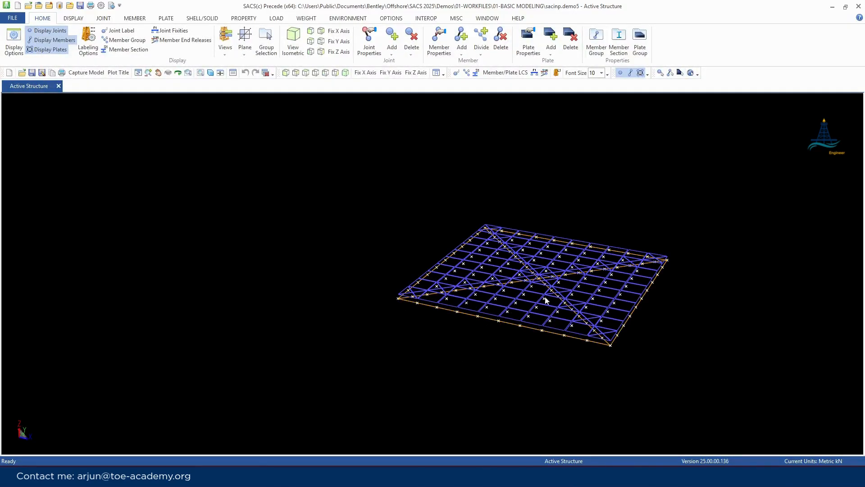
- Return to the SACS deck model and add a new member group labelled PAD
scroll(635, 280, up, 2)
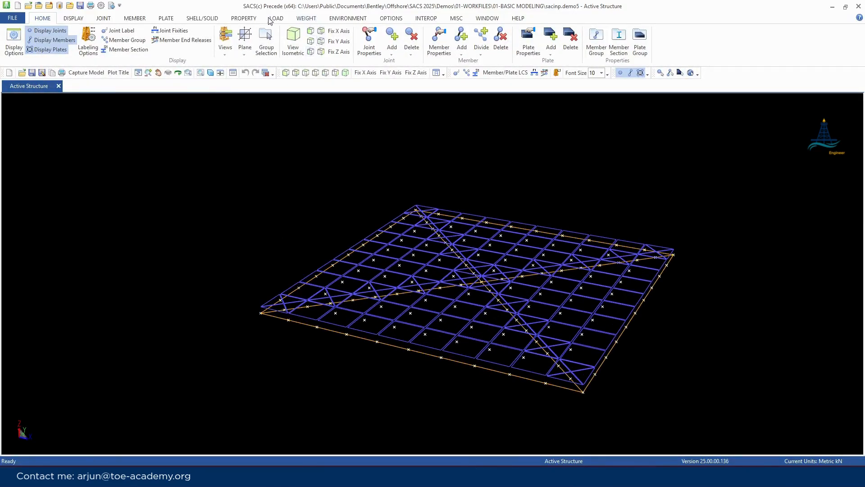
click(254, 20)
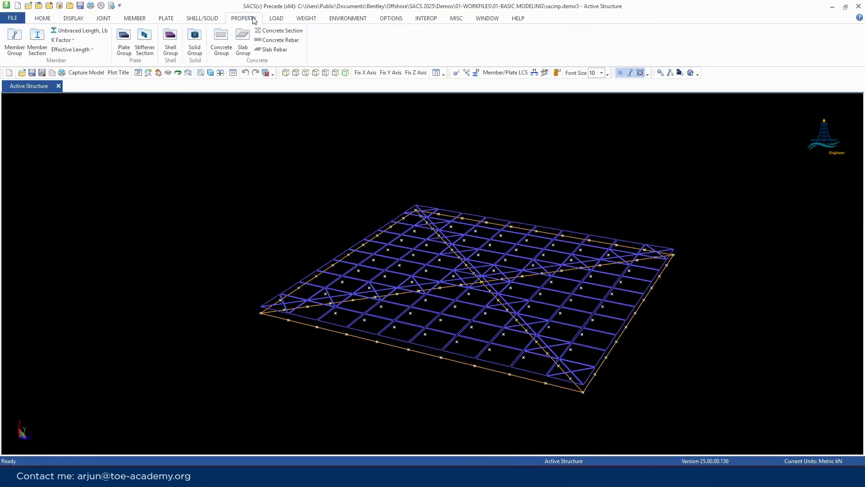
click(21, 56)
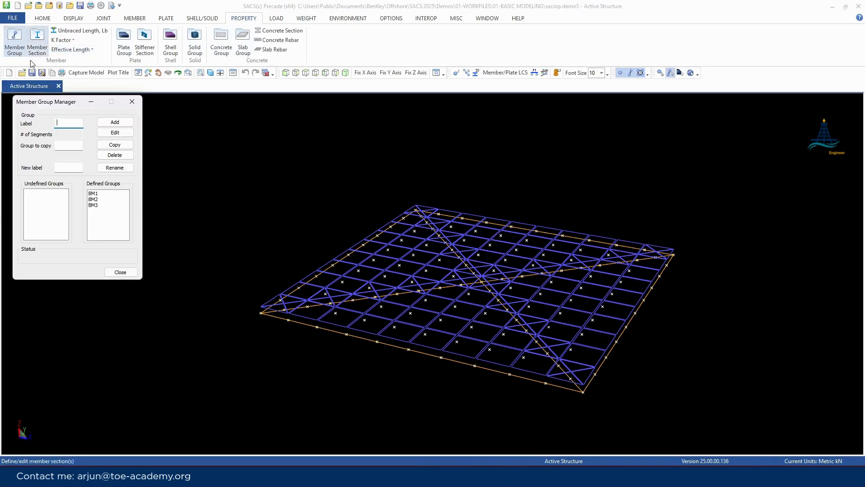
drag(37, 100, 130, 152)
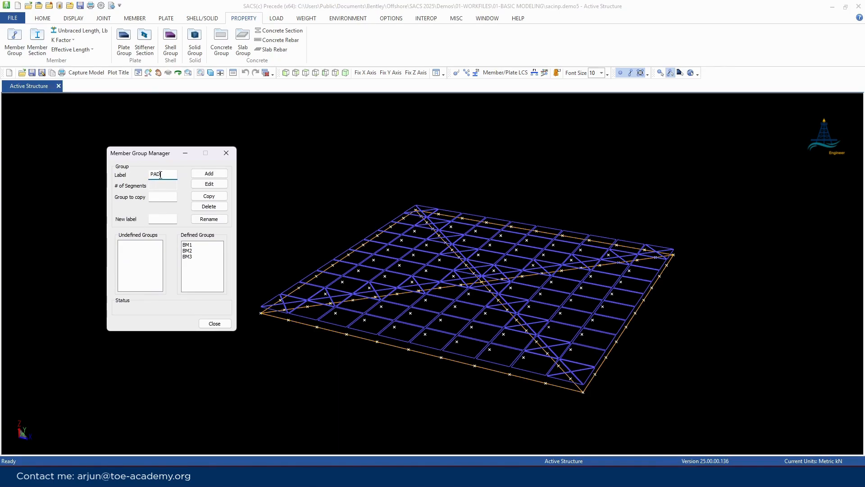
click(209, 173)
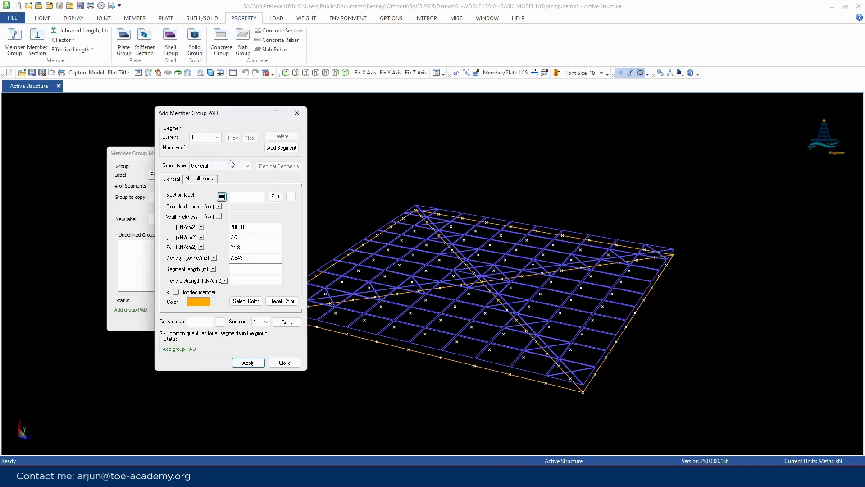
- Make group PAD Tubular (OD&WT) with outside diameter 5 cm, wall thickness 2 cm, density 0.0001 tonne/m3 and Fy 35.5 kN/cm2
click(232, 165)
click(216, 178)
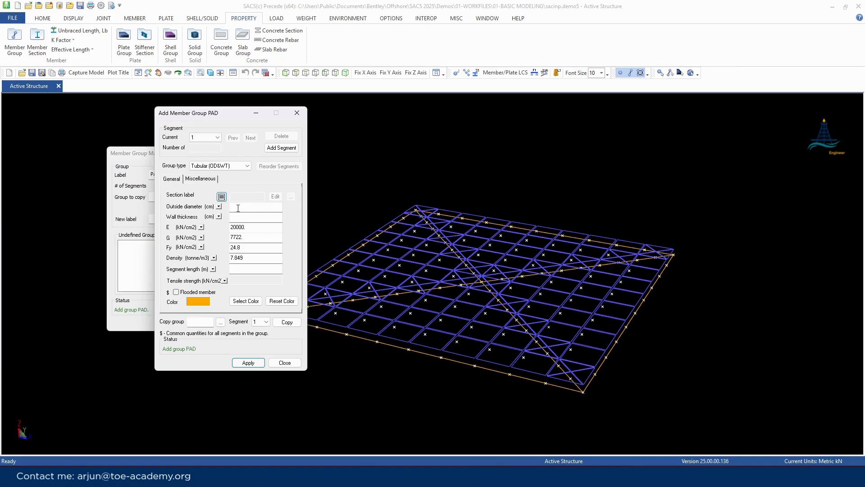
click(239, 208)
click(236, 218)
double_click(264, 259)
text(0.0001)
double_click(252, 248)
text(35.5)
- Give group PAD a darker orange colour and apply the group definition
click(246, 301)
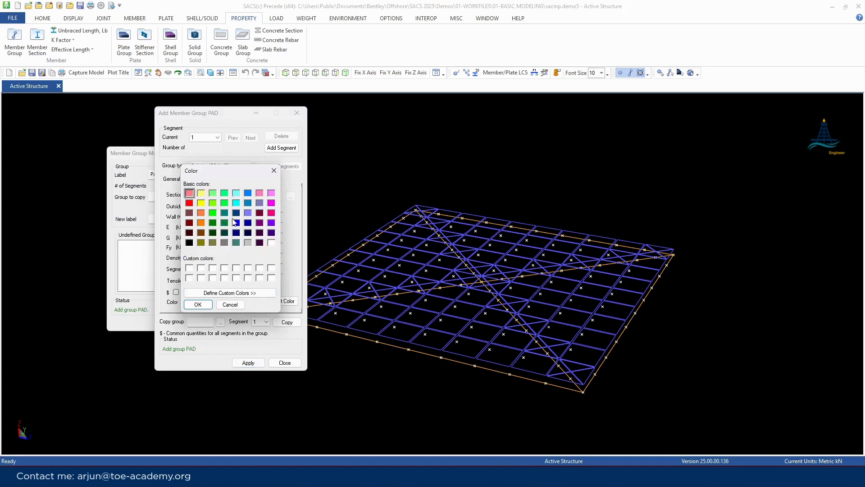
click(200, 212)
click(197, 304)
click(248, 363)
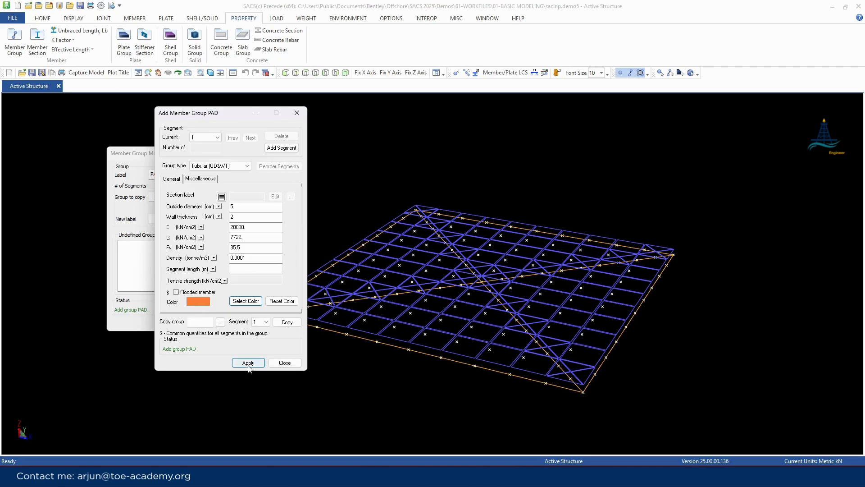
click(285, 362)
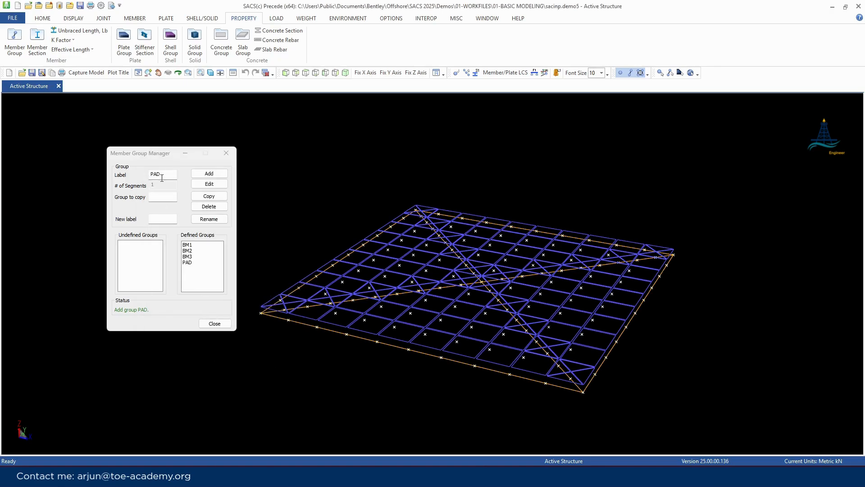
- Start another new member group labelled SLG
drag(162, 178, 150, 176)
text(SL)
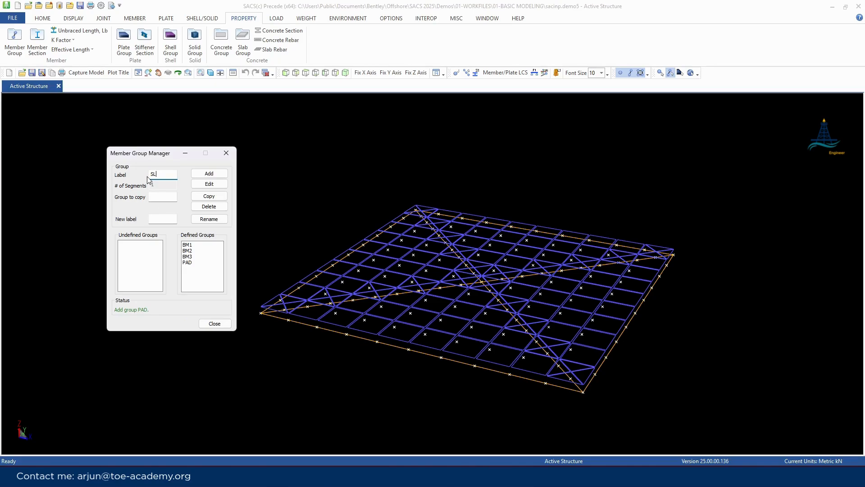
text(G)
click(218, 173)
drag(209, 118, 276, 108)
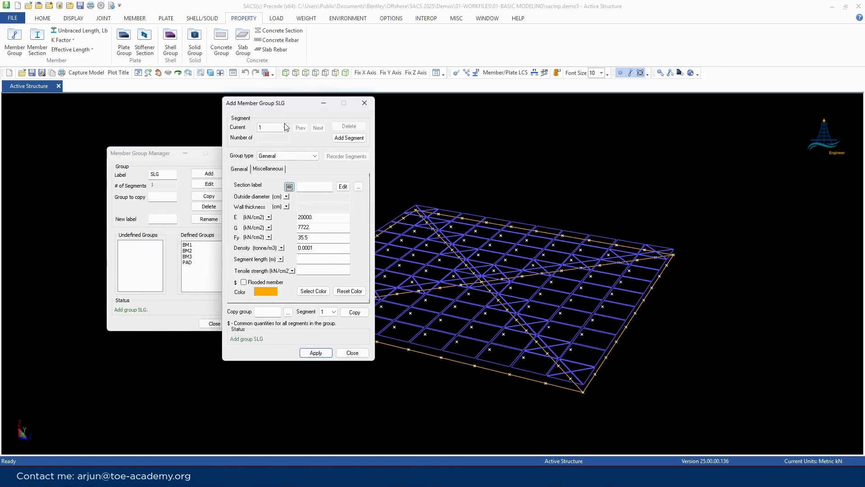
- Make group SLG Tubular (OD&WT) with outside diameter 6 cm, wall thickness 2.5 cm and a teal colour
click(295, 156)
click(282, 170)
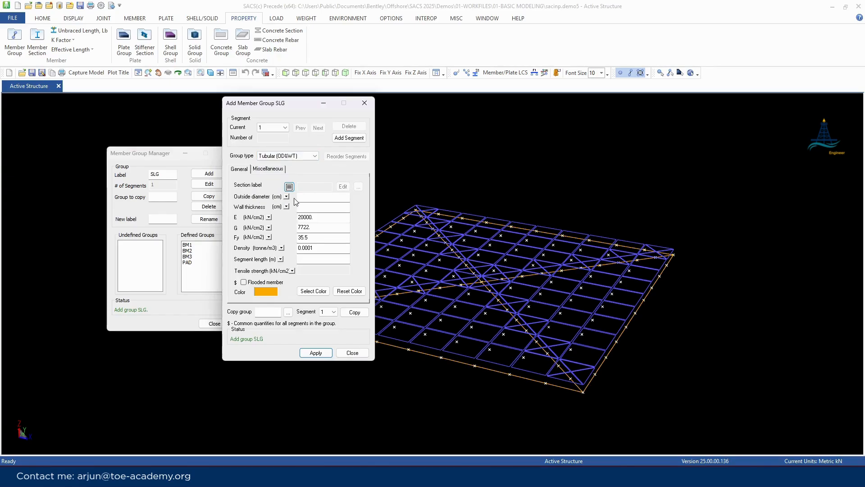
click(319, 196)
click(319, 208)
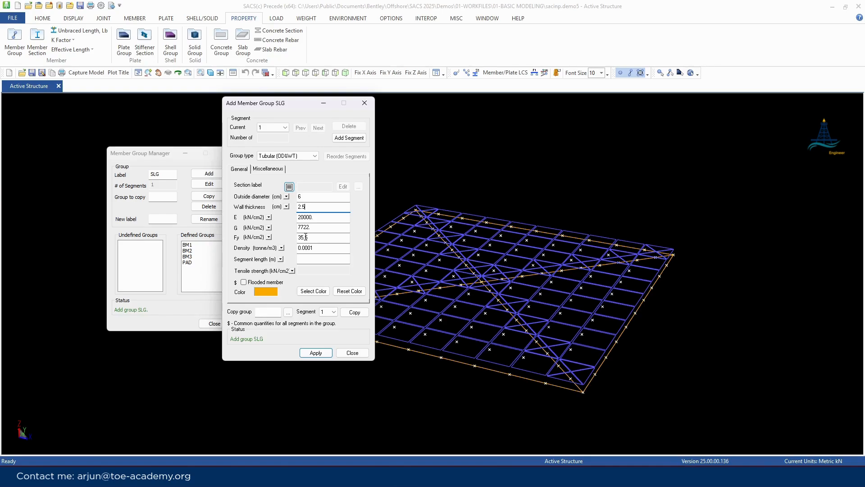
click(303, 291)
click(292, 203)
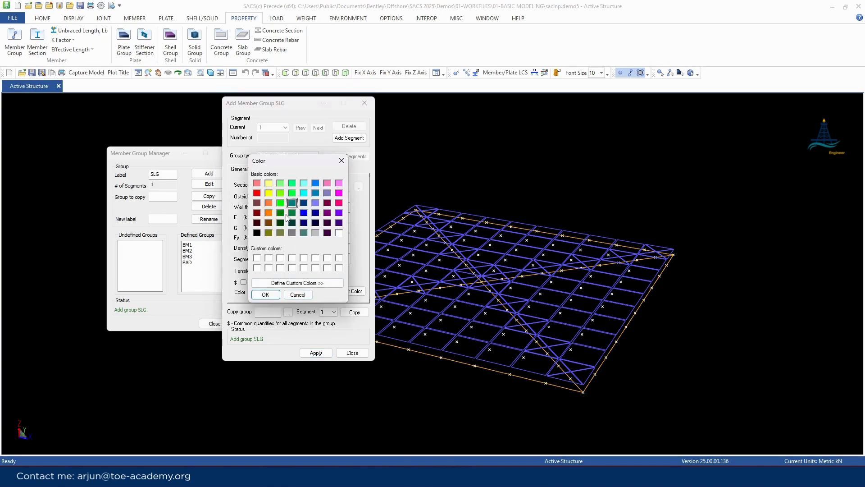
click(265, 294)
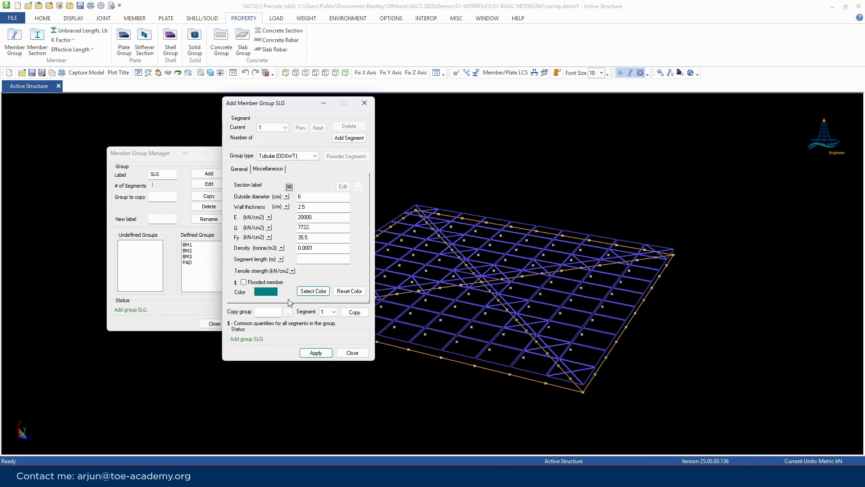
- Define group SLG as a Tension gap element, apply the group definition and finish managing member groups
click(276, 171)
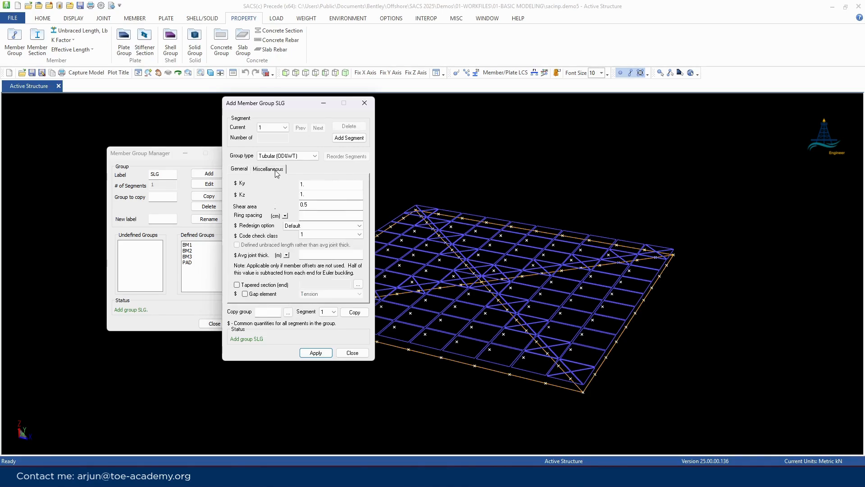
click(246, 294)
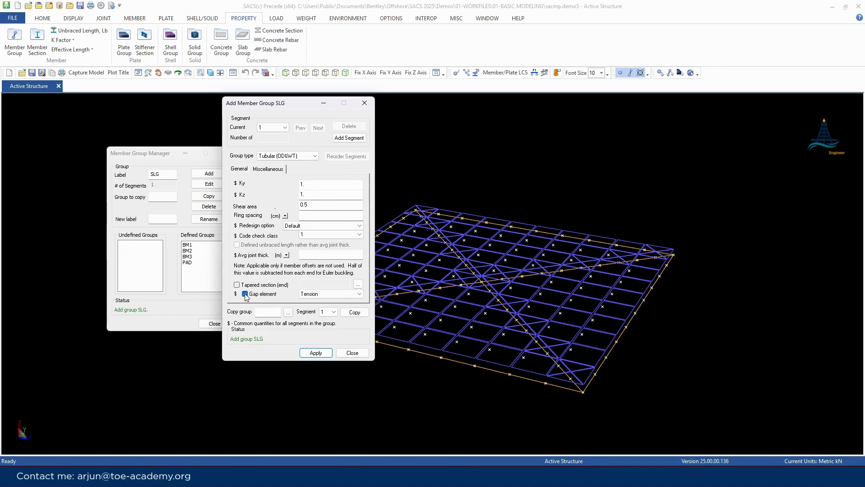
click(316, 293)
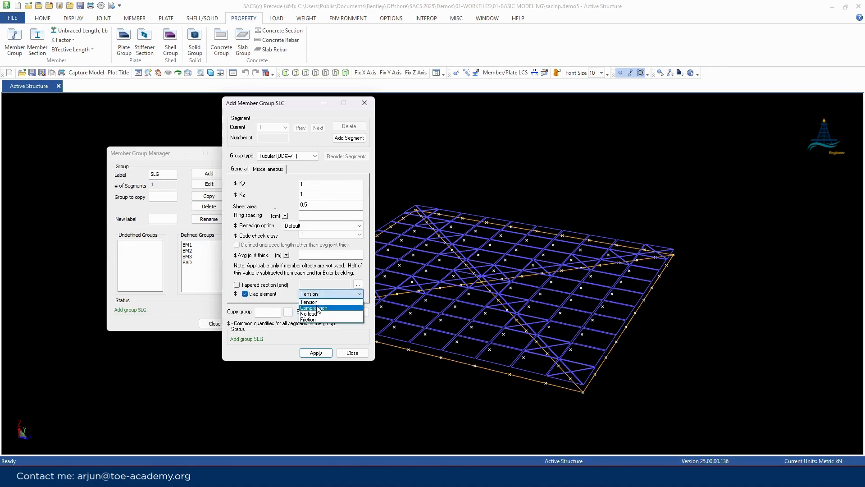
click(310, 302)
click(316, 352)
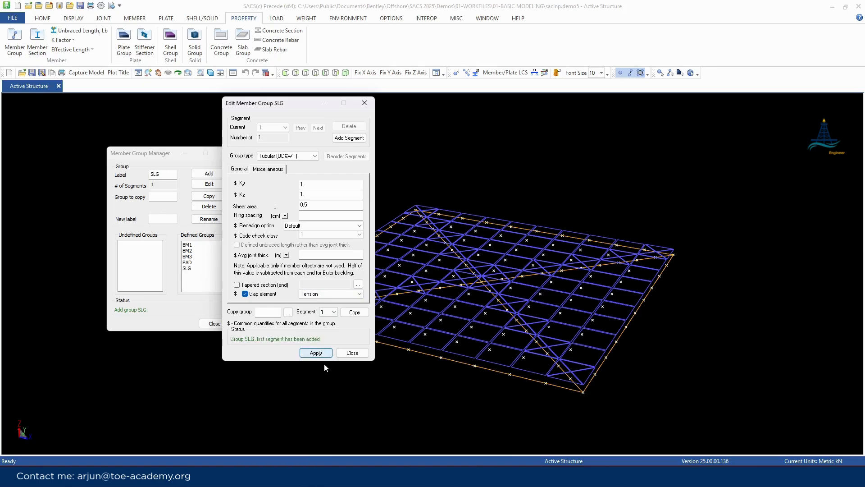
click(345, 356)
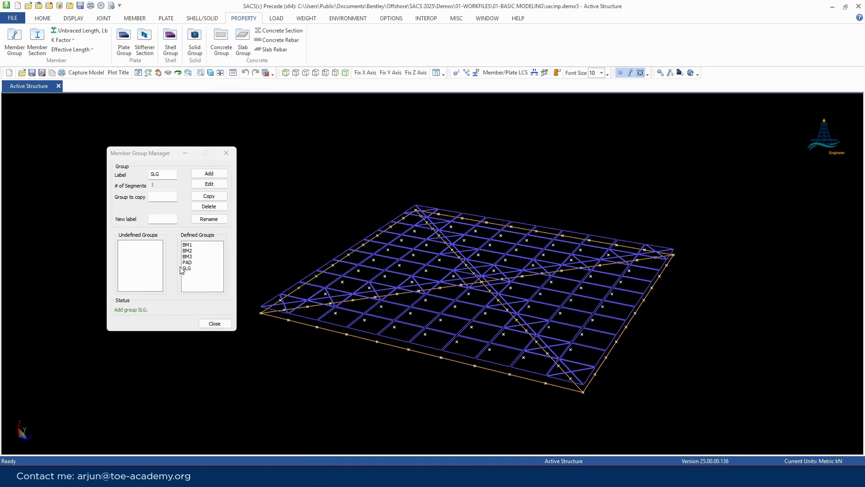
click(220, 327)
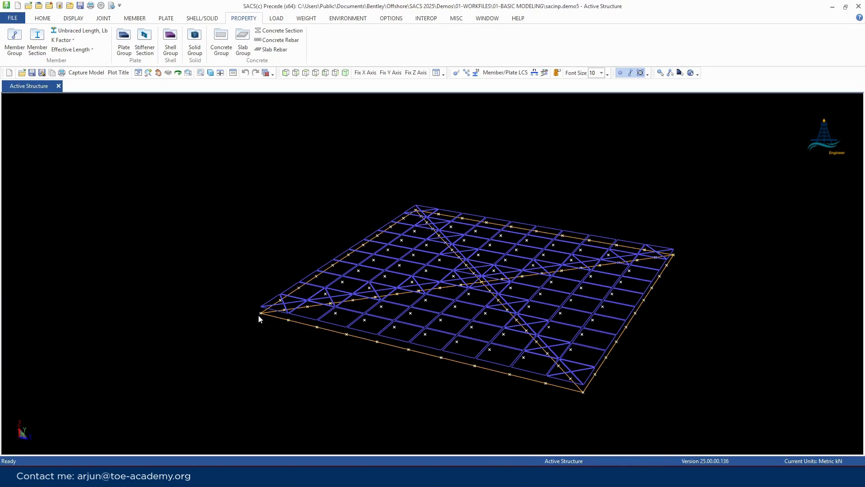
- Show the deck in solid view and examine the cross-section dimensions of the edge beam's group BM1 at the deck corner
click(211, 73)
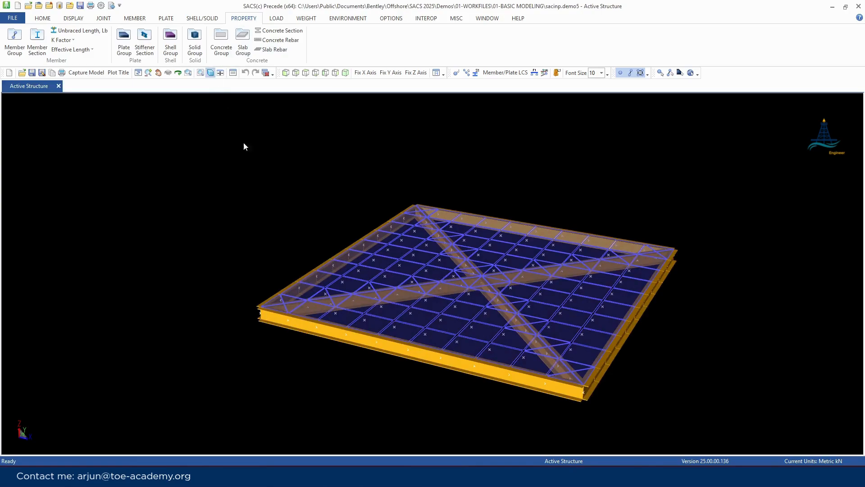
scroll(261, 306, up, 4)
scroll(262, 307, up, 2)
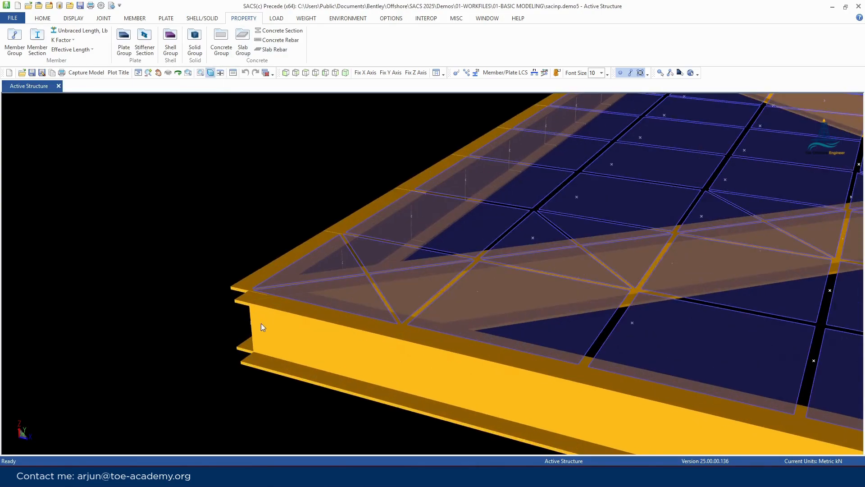
click(135, 18)
click(16, 40)
click(258, 347)
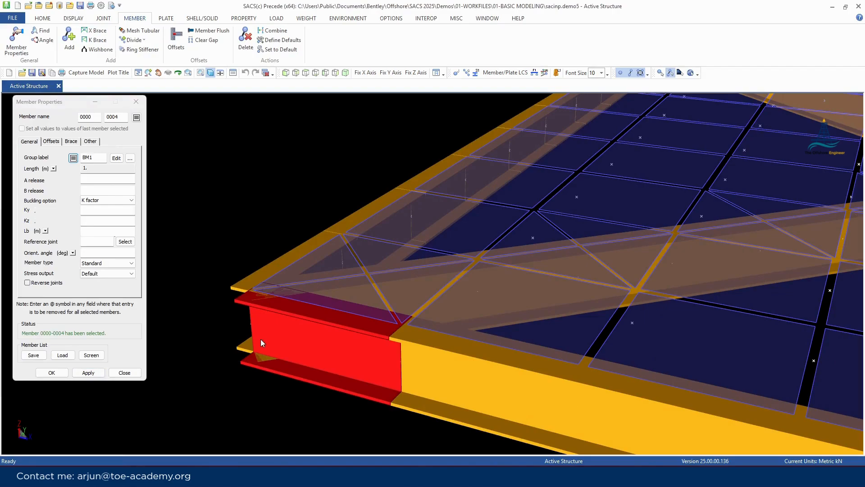
click(117, 158)
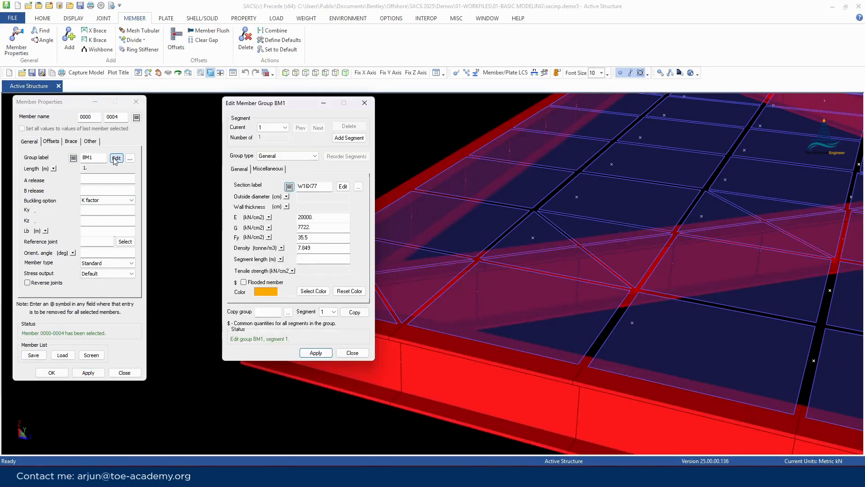
click(342, 186)
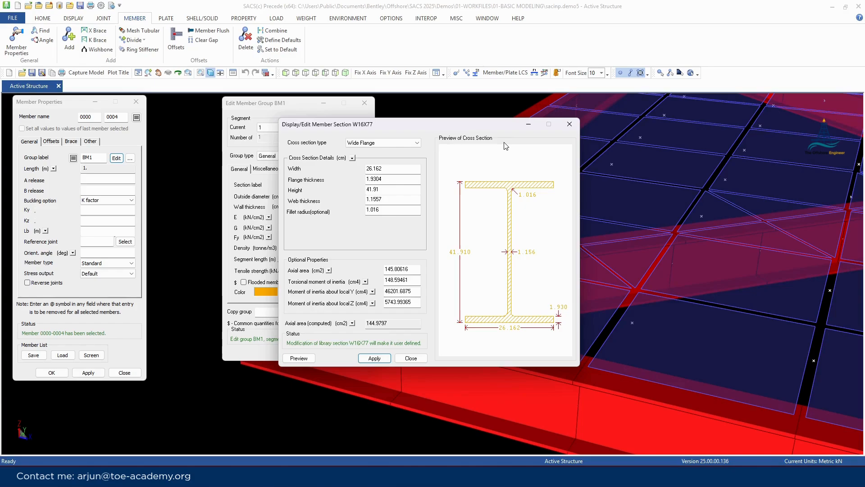
click(569, 124)
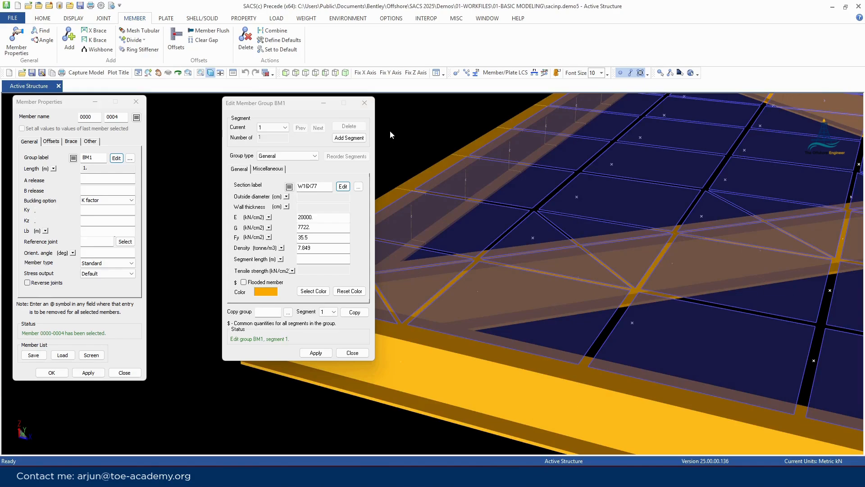
click(365, 104)
click(136, 101)
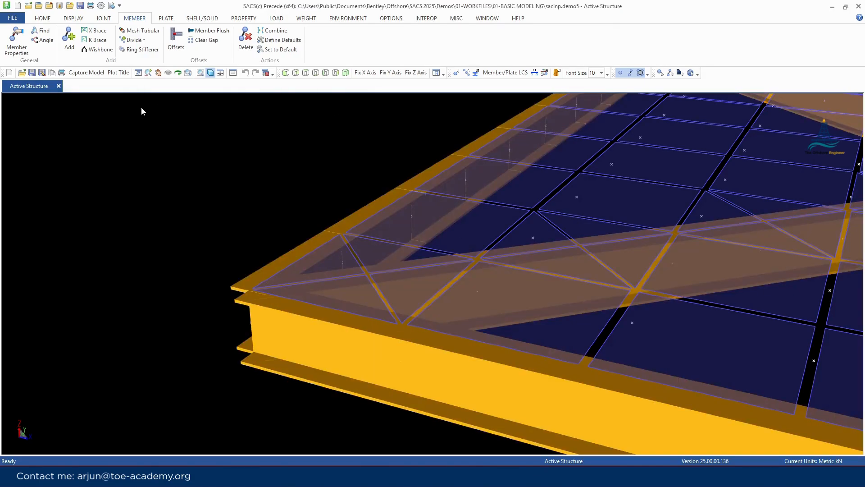
click(210, 74)
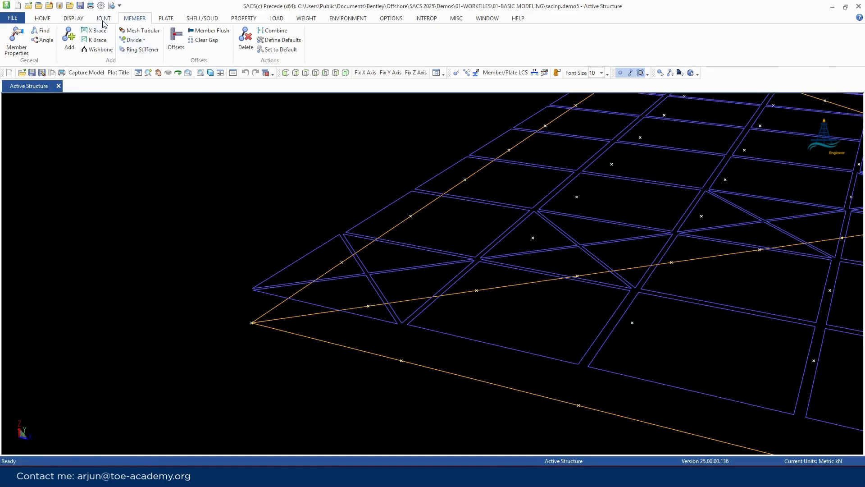
- Start a relative joint named PAD1 with its coordinates in centimetres
click(103, 20)
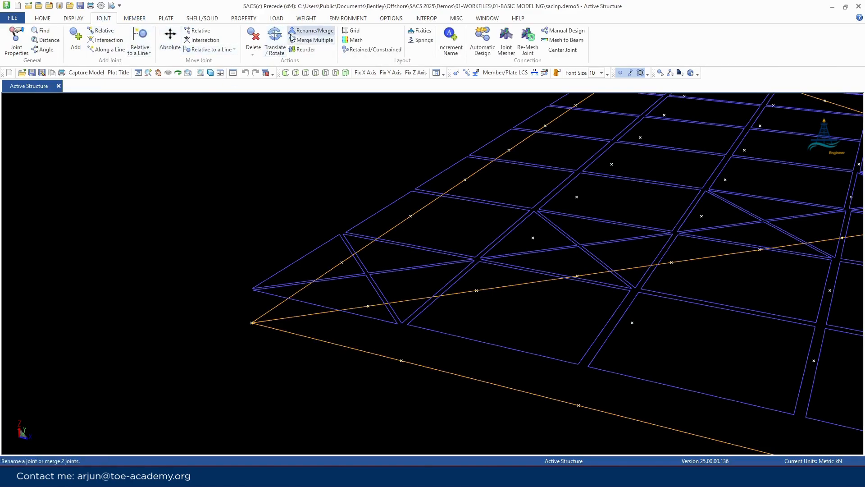
click(103, 30)
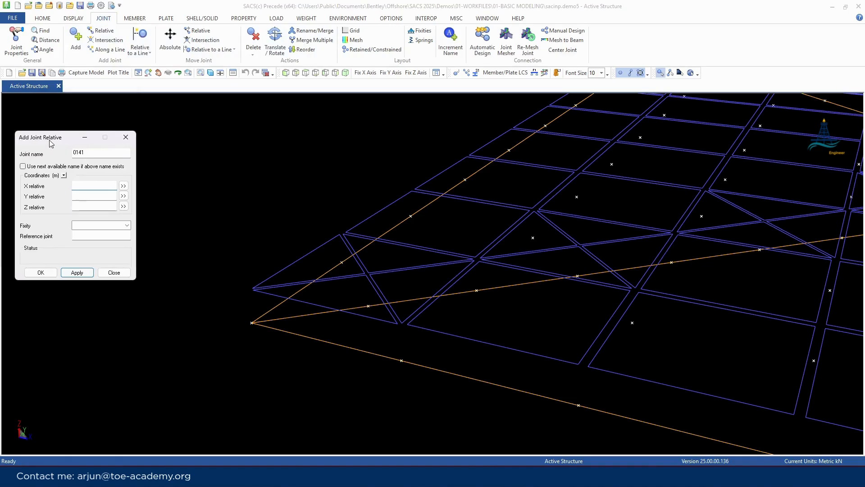
double_click(104, 195)
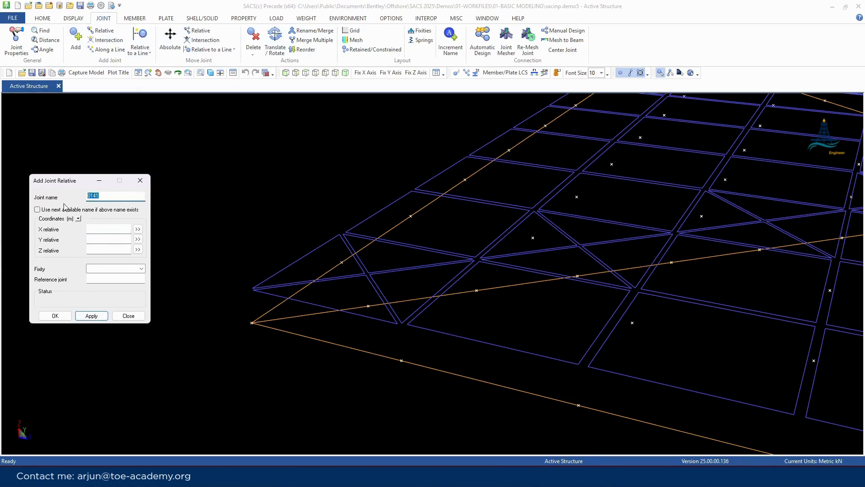
text(PAD1)
click(78, 218)
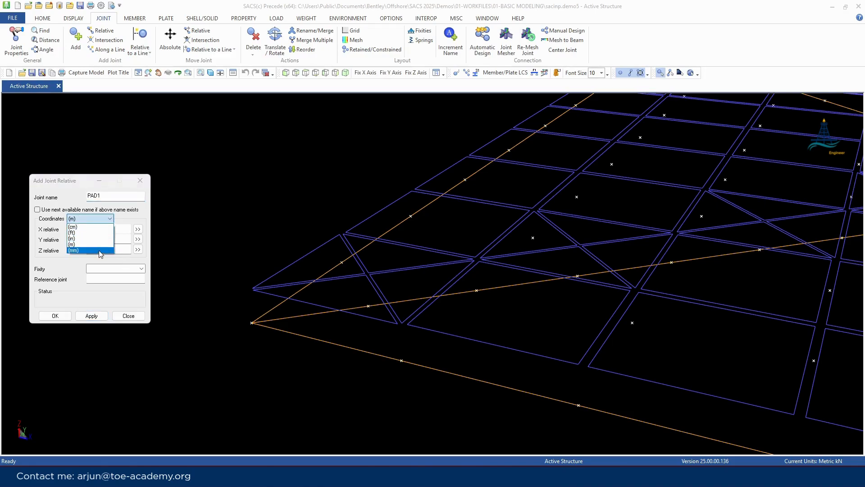
click(86, 228)
- Add joint PAD1 at a relative Z of 32 cm from the deck's corner joint 0000
click(95, 251)
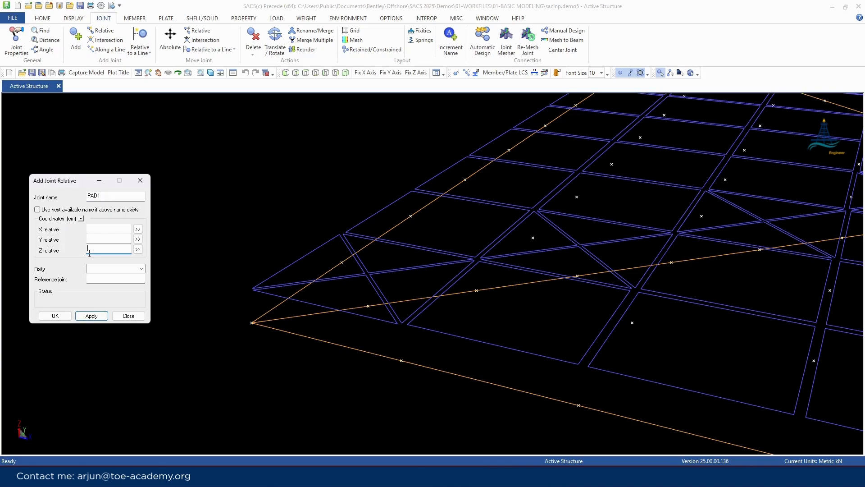
text(32)
click(252, 323)
scroll(248, 366, down, 3)
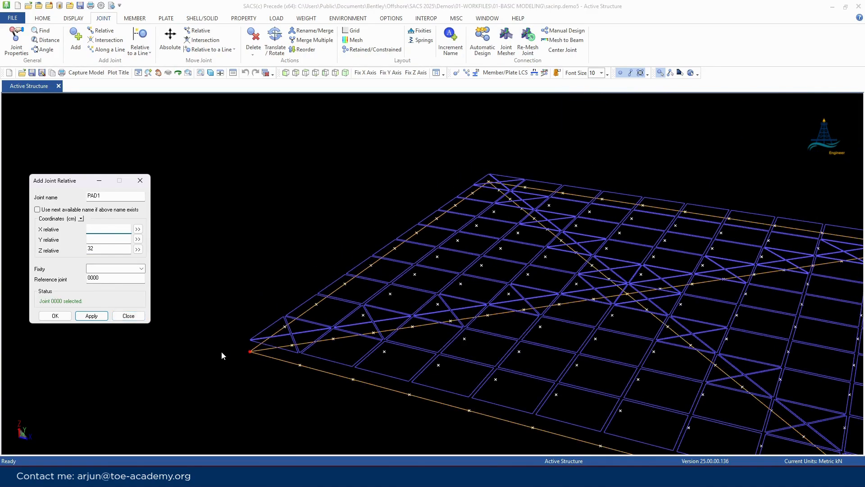
click(92, 315)
scroll(264, 356, up, 3)
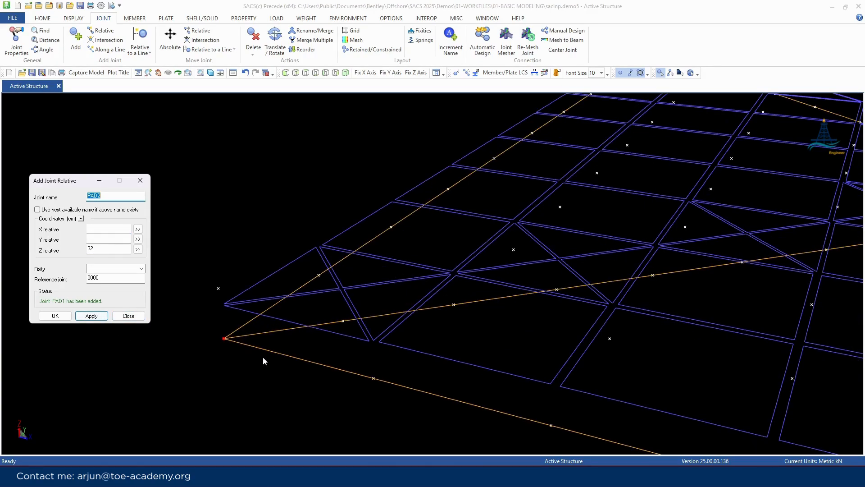
scroll(263, 356, down, 3)
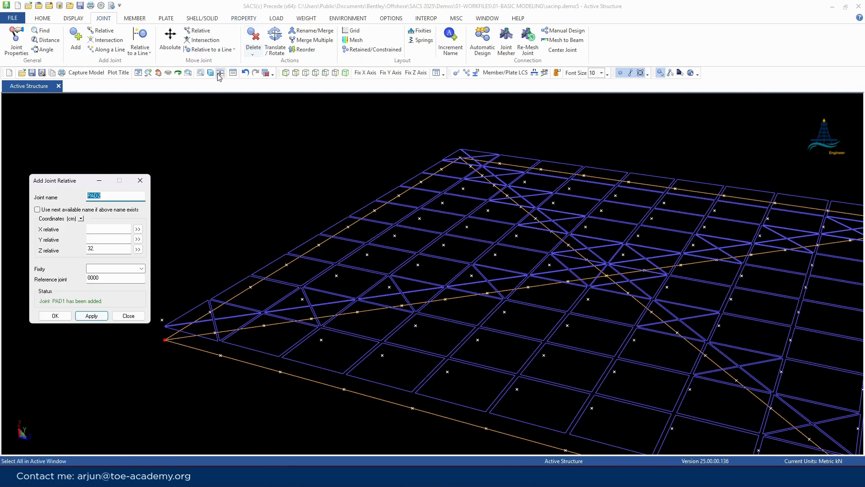
- Add an individual member of group PAD from corner joint 0000 up to joint PAD1
click(135, 18)
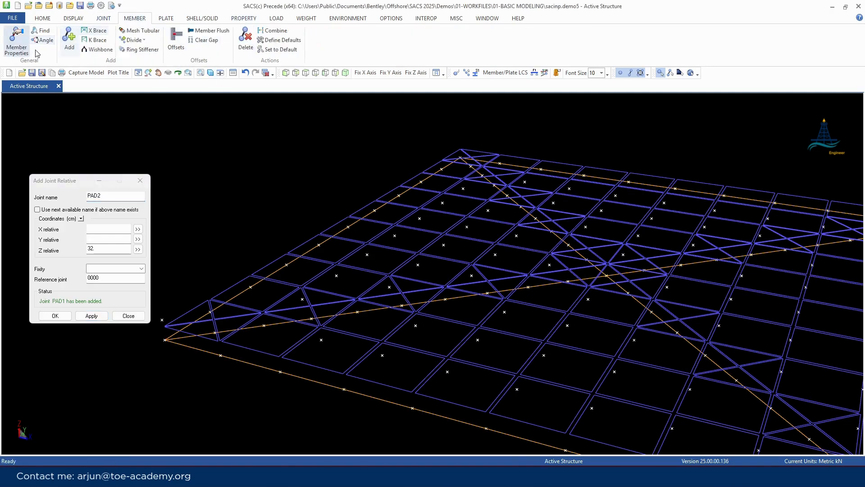
click(70, 40)
click(119, 151)
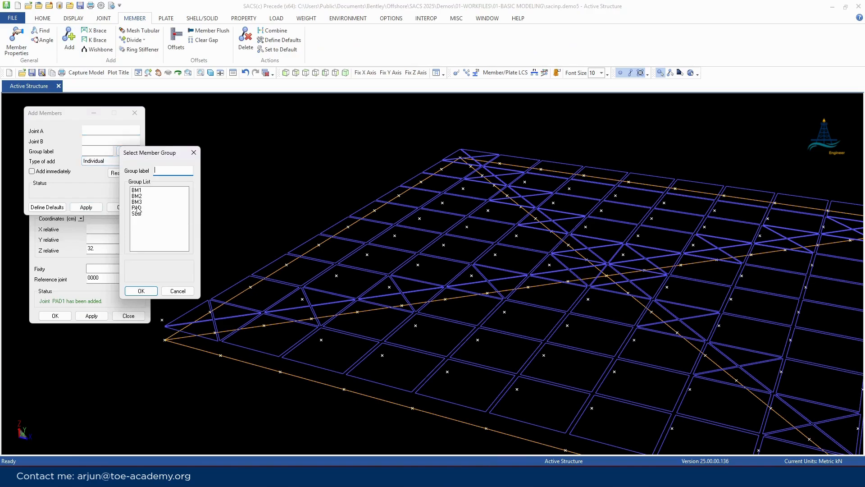
click(137, 207)
click(141, 290)
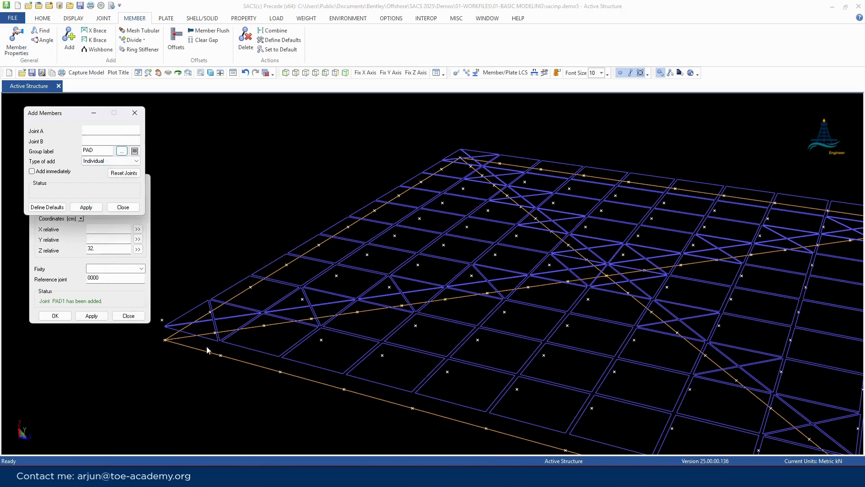
click(165, 340)
click(162, 321)
key(Return)
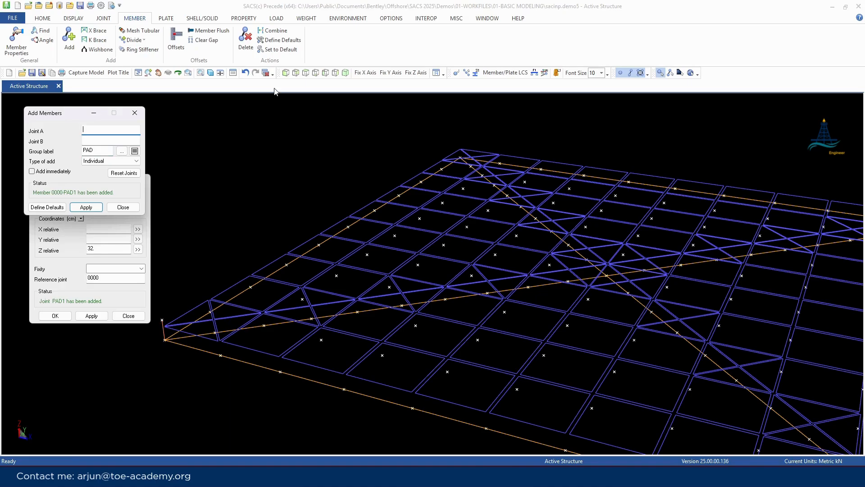
- Examine the new padeye member at the deck corner in solid view, and return to the wireframe display
click(210, 72)
scroll(157, 332, up, 5)
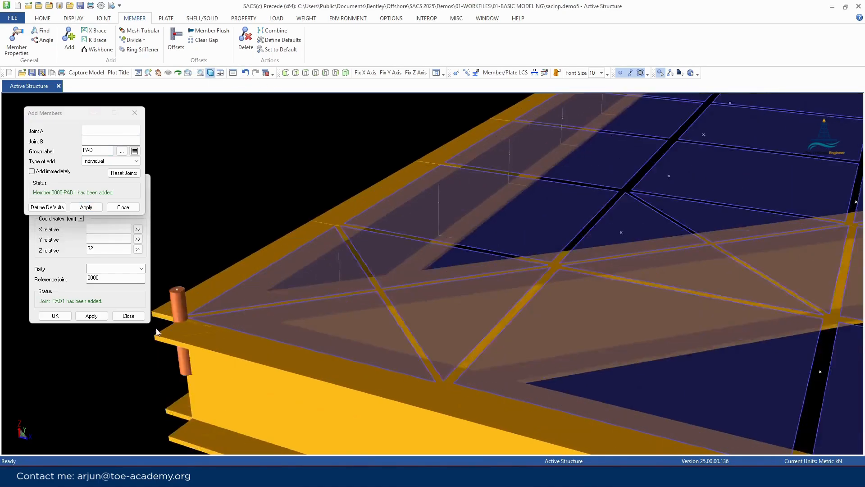
scroll(157, 332, up, 3)
scroll(160, 329, down, 10)
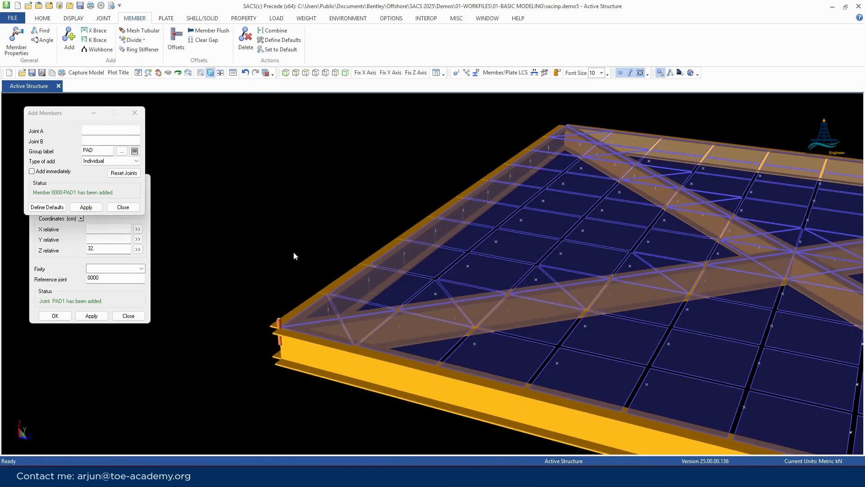
click(211, 73)
scroll(398, 239, down, 5)
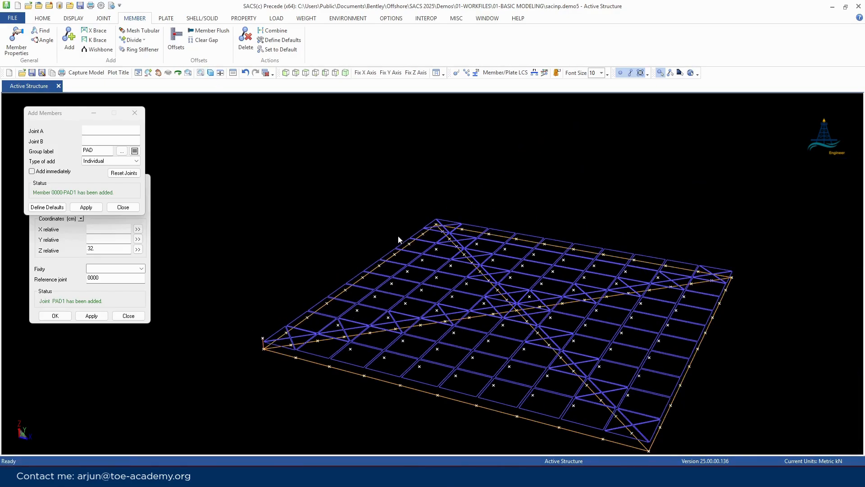
- Add joints PAD2 and PAD3 at a relative Z of 32 cm from the deck's far corner joint and corner joint 0002
scroll(398, 238, up, 3)
drag(57, 116, 705, 81)
click(60, 193)
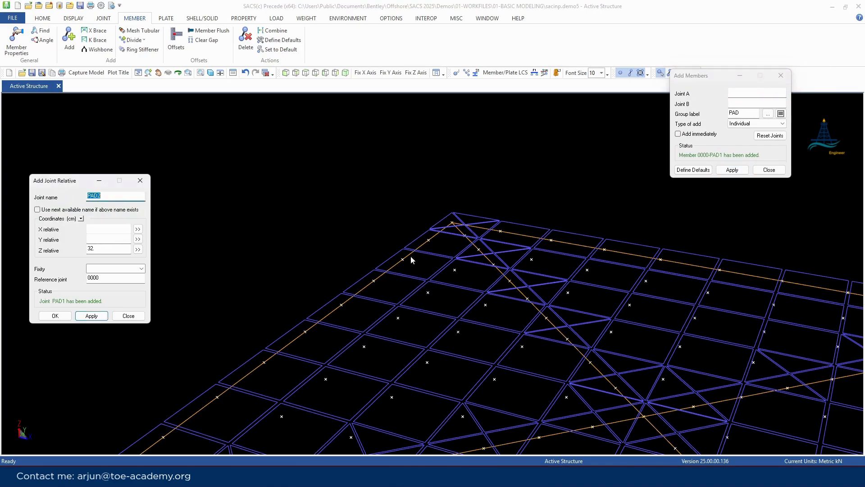
click(452, 222)
scroll(454, 261, down, 3)
click(653, 269)
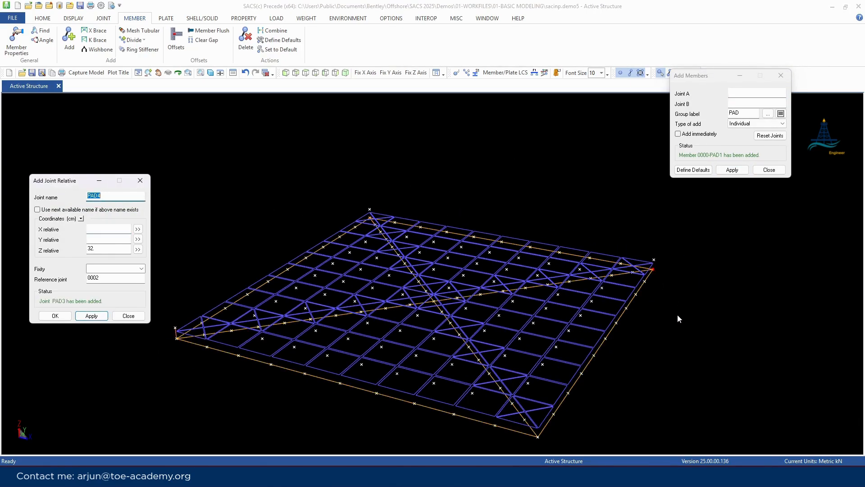
- Add joint PAD4 at a relative Z of 32 cm from corner joint 0001, and an individual PAD-group member from joint 0003 to PAD2
click(538, 436)
click(706, 89)
scroll(377, 209, up, 4)
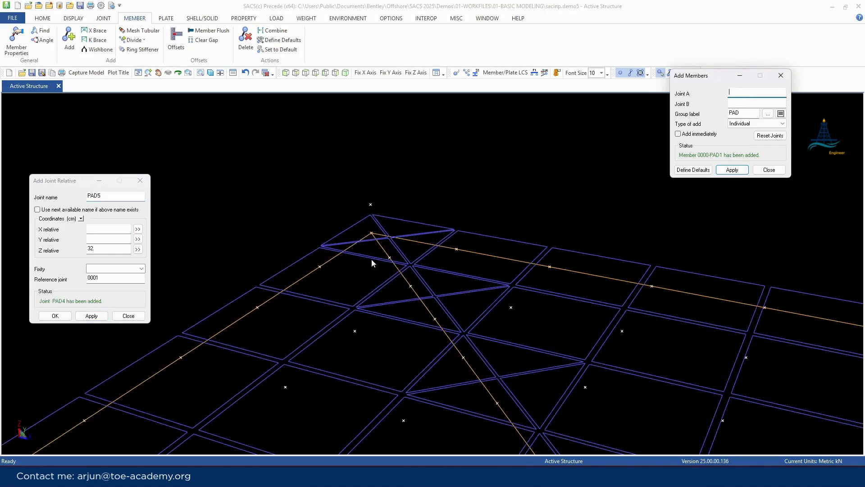
click(372, 231)
click(371, 205)
right_click(382, 214)
scroll(318, 192, down, 4)
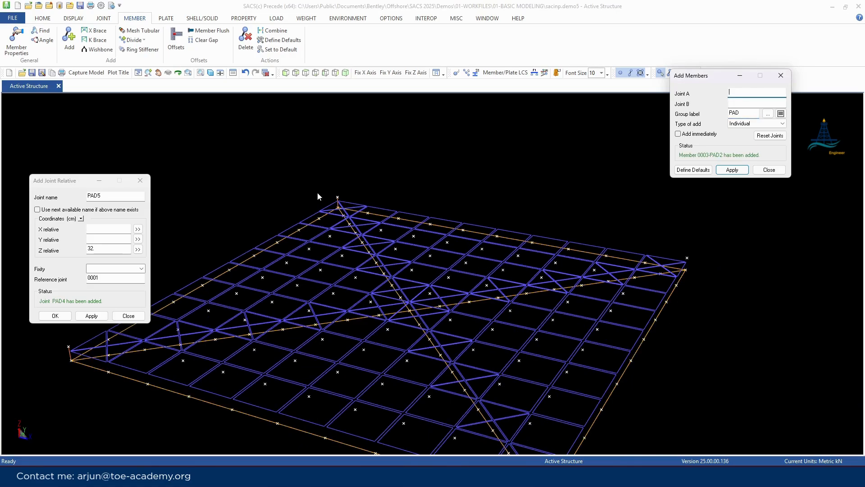
- Add individual members of group PAD from corner joint 0002 to PAD3 and from corner joint 0001 to PAD4
scroll(703, 274, up, 4)
click(664, 263)
click(666, 239)
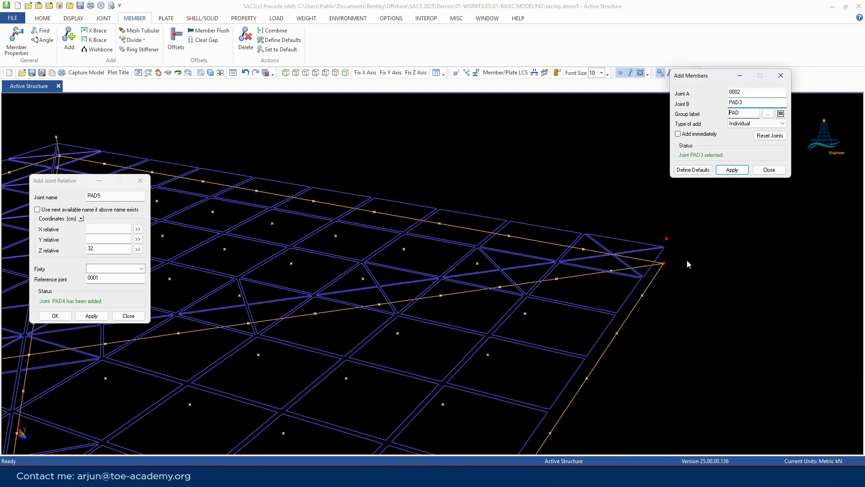
right_click(662, 237)
scroll(658, 198, down, 4)
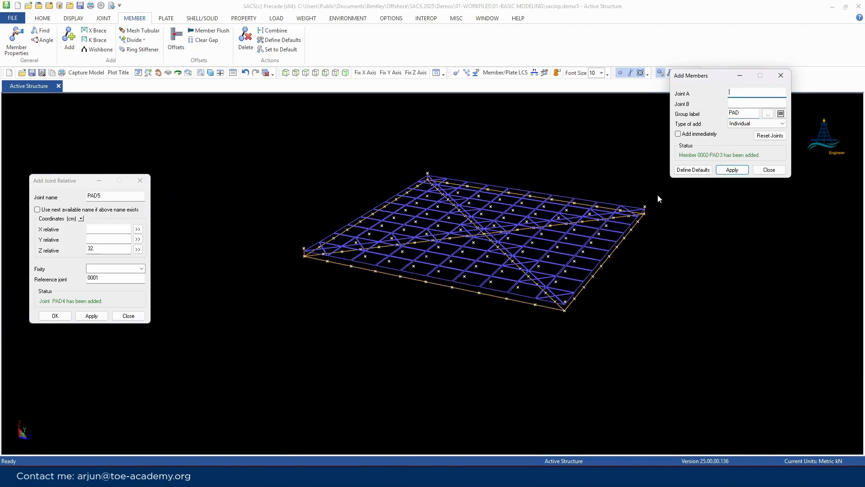
click(565, 311)
click(565, 302)
right_click(609, 359)
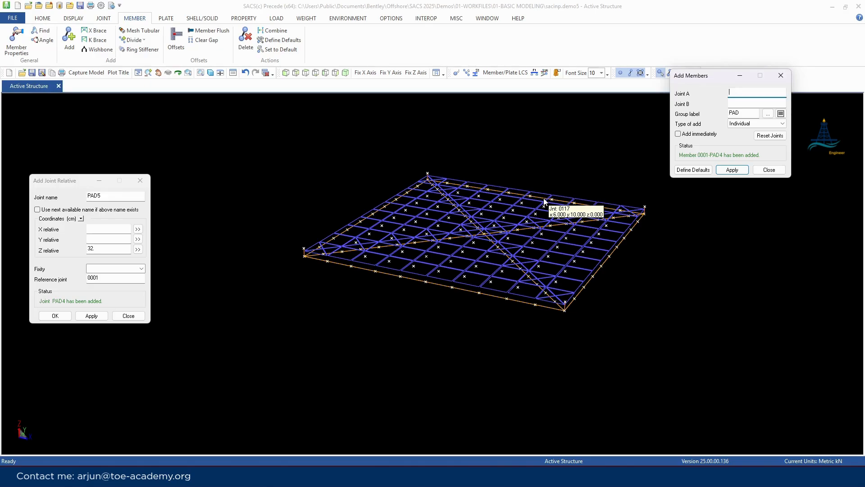
click(140, 181)
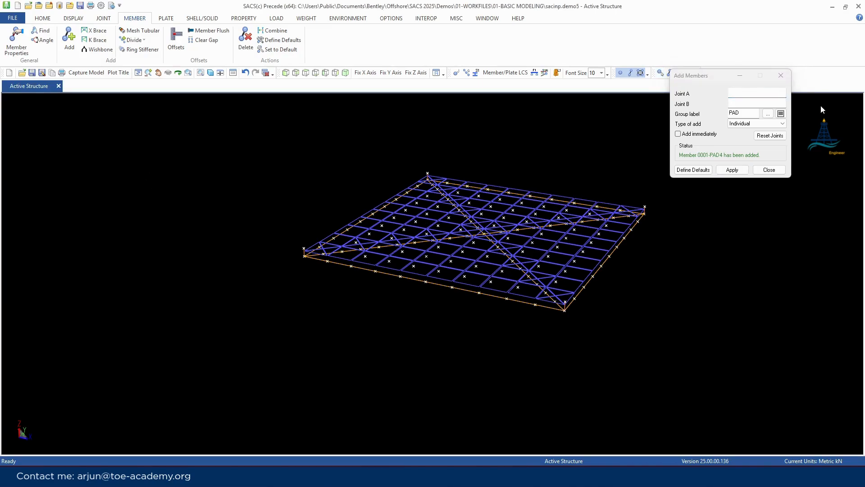
click(781, 75)
- Exclude member group PAD from the displayed structure, with unattached joints hidden
click(74, 18)
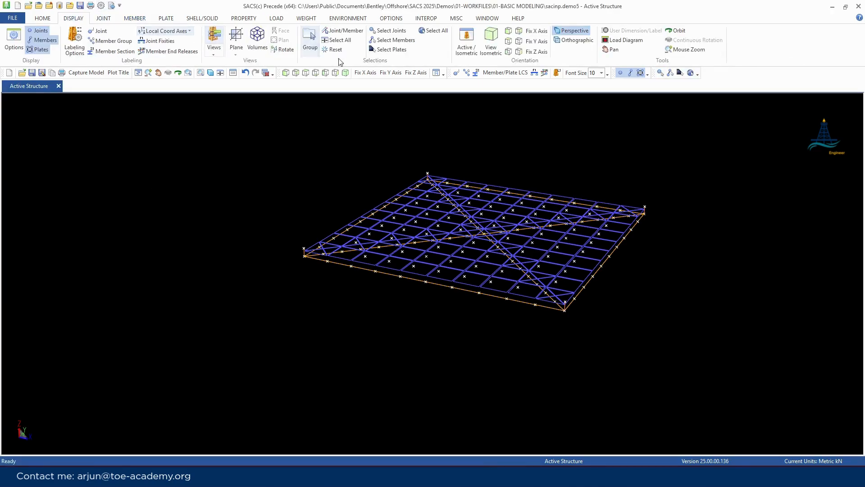
click(310, 42)
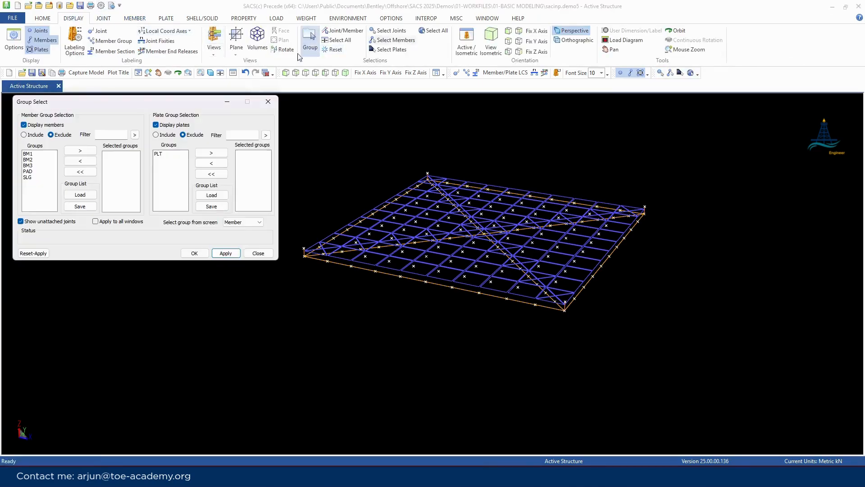
double_click(28, 172)
click(35, 221)
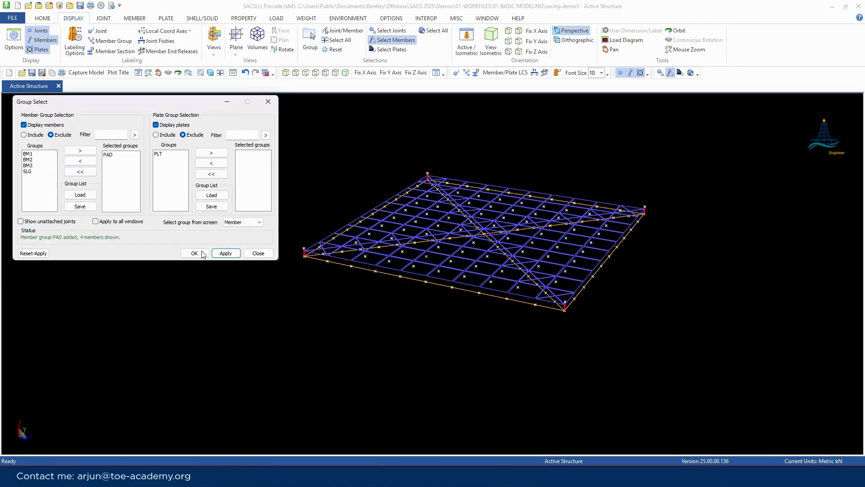
click(222, 254)
click(249, 252)
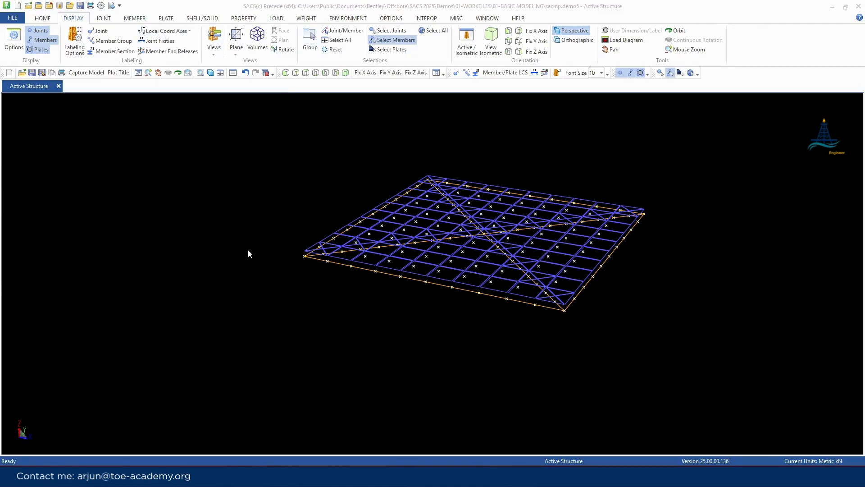
- Calculate the displayed structure's self weight in -Z for load condition SELF, load ID 0001, with the disposition Add to existing loads
click(276, 18)
click(50, 40)
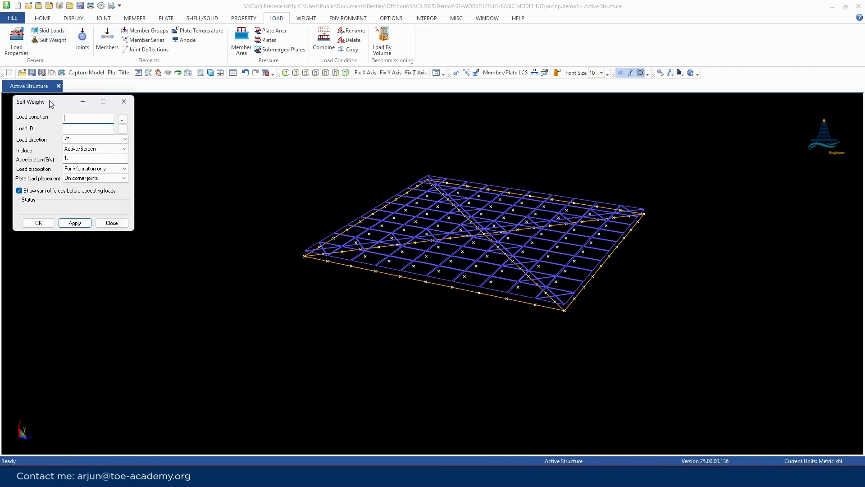
drag(51, 102, 105, 144)
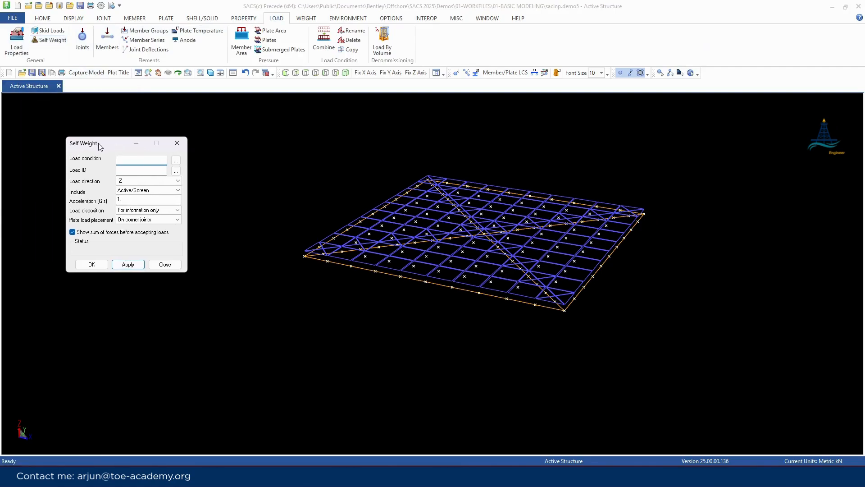
click(131, 171)
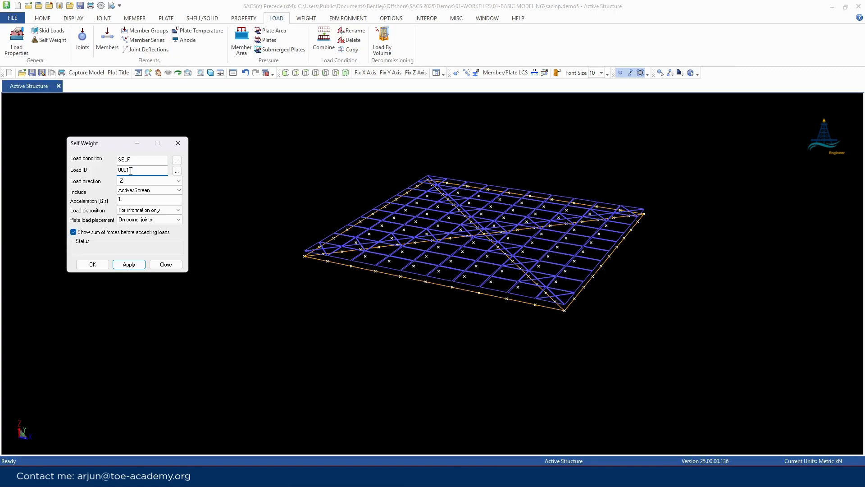
click(135, 210)
click(133, 225)
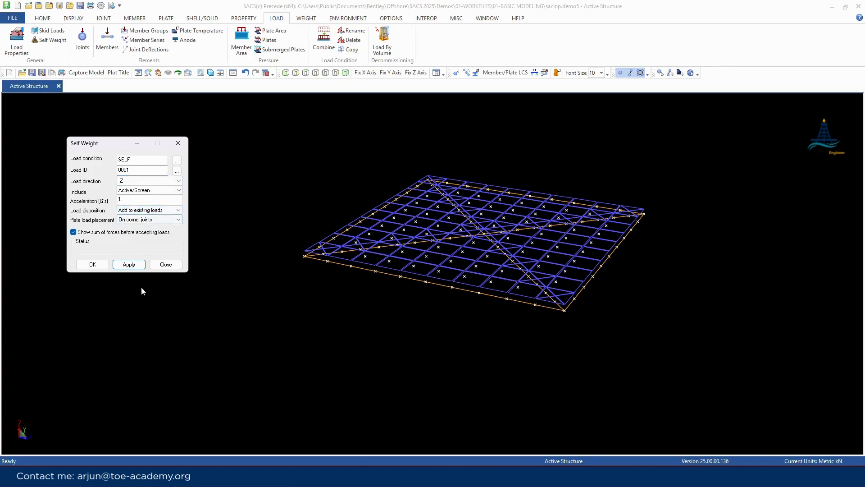
click(129, 265)
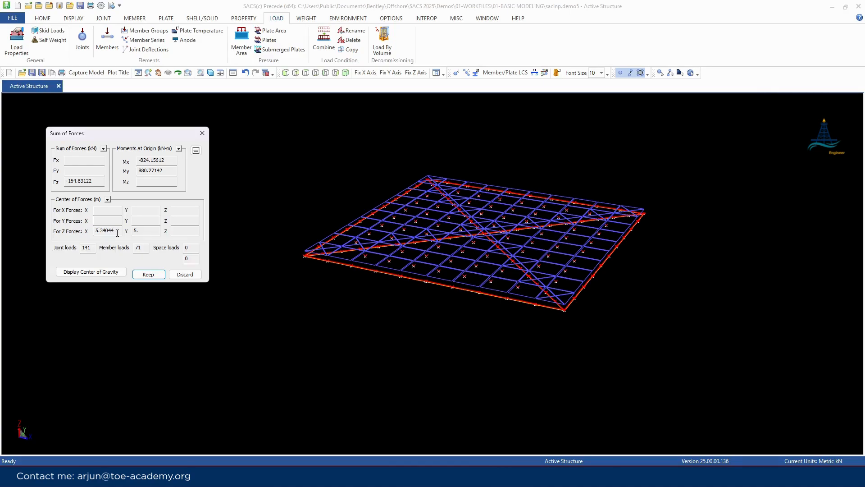
- Capture the Sum of Forces results with Snipping Tool and put the capture aside
key(super)
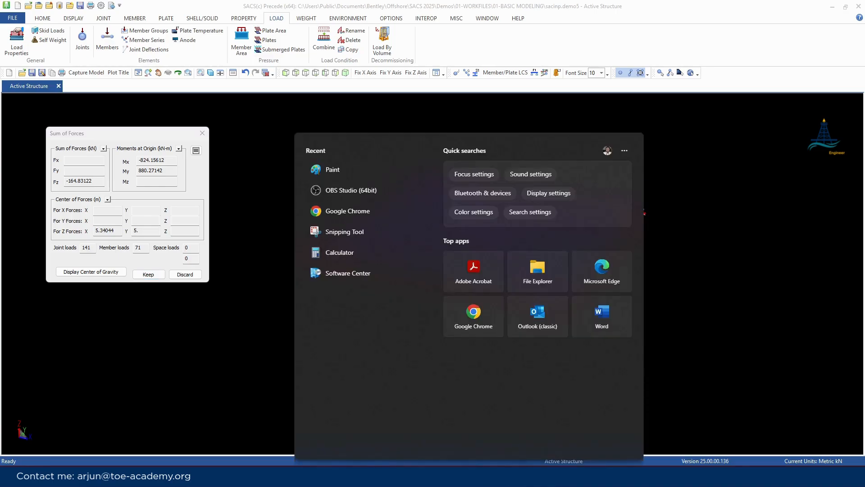
text(sn)
click(404, 212)
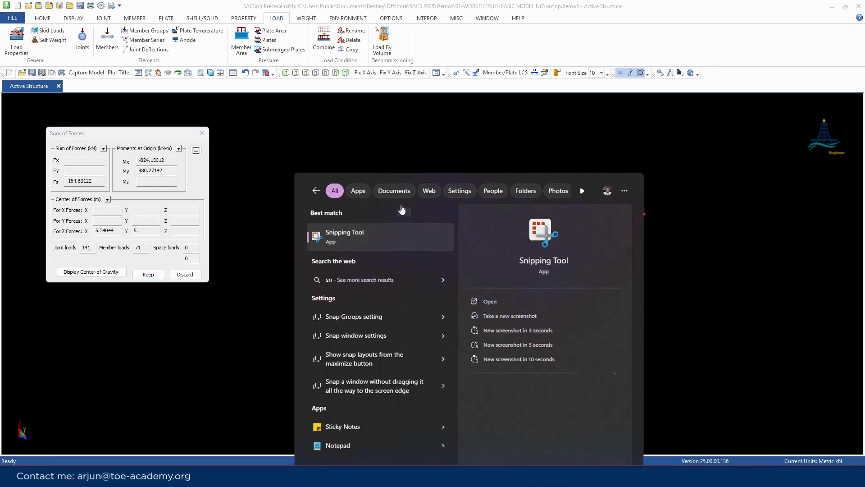
click(76, 26)
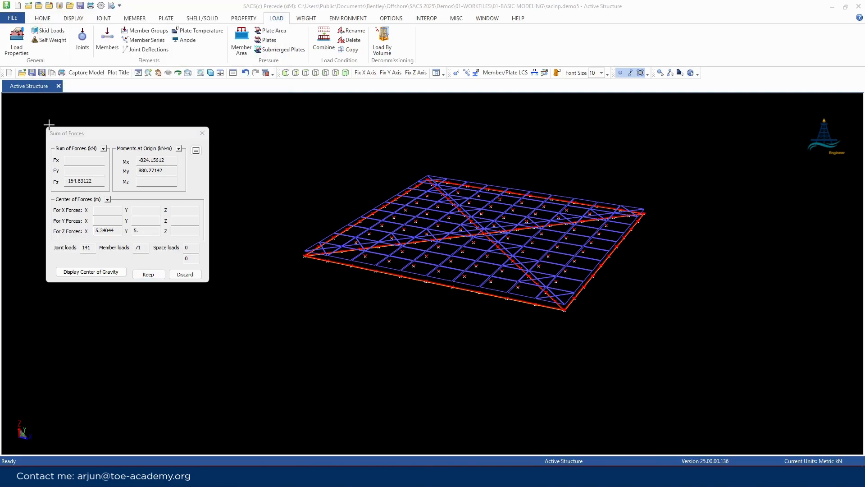
drag(40, 121, 226, 291)
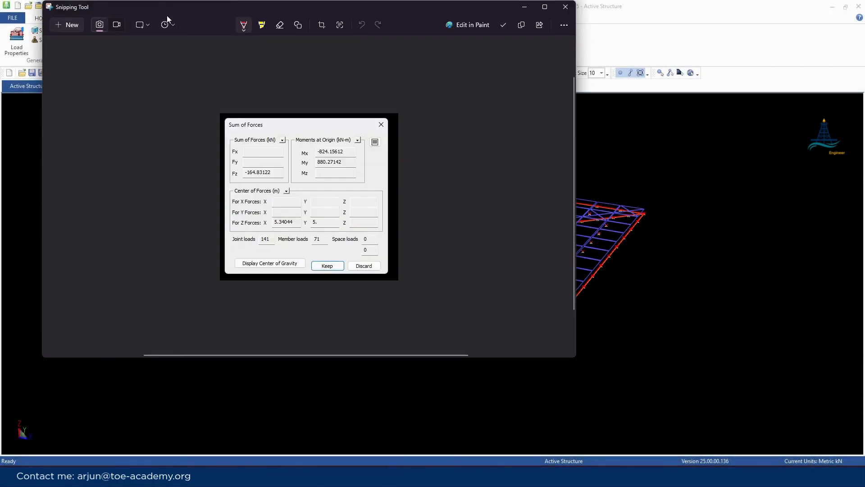
drag(136, 7, 221, 45)
click(577, 44)
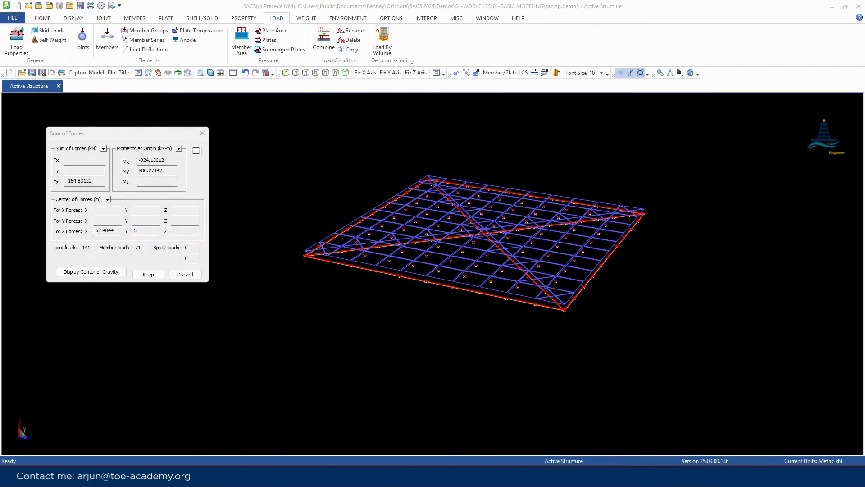
- Dismiss the sum of forces without keeping the calculated loads, and leave the self-weight definition
click(202, 133)
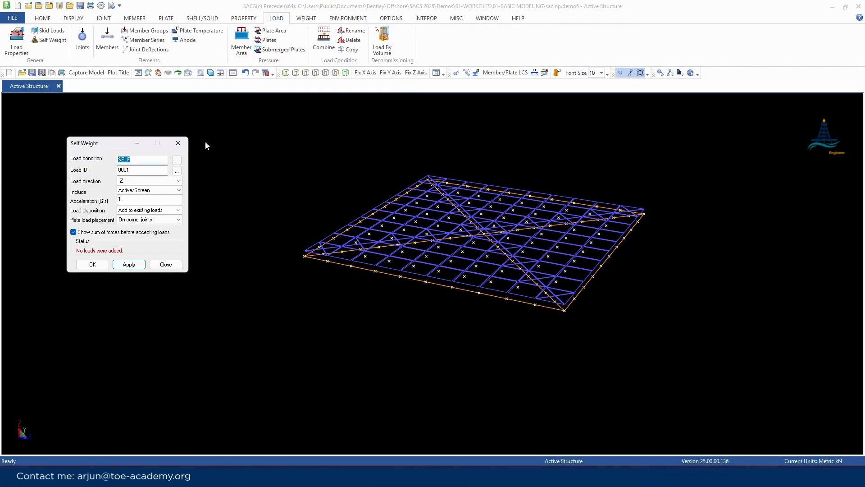
click(178, 143)
scroll(472, 256, up, 5)
scroll(471, 253, down, 5)
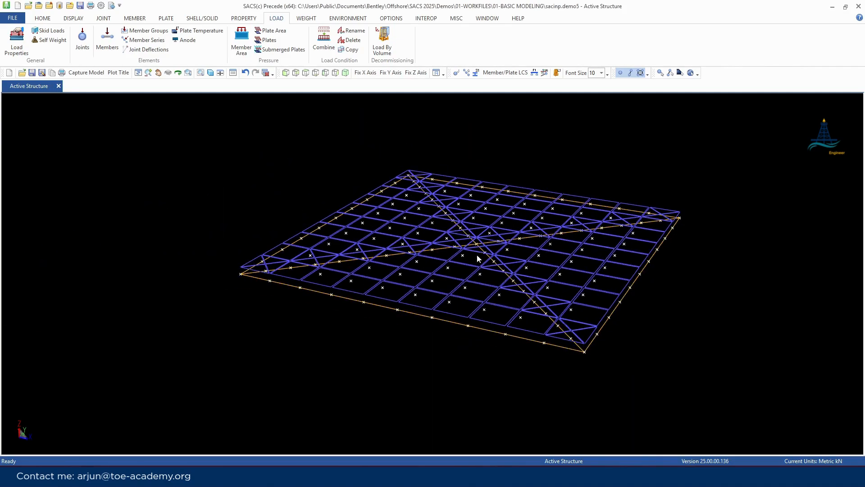
scroll(284, 279, up, 3)
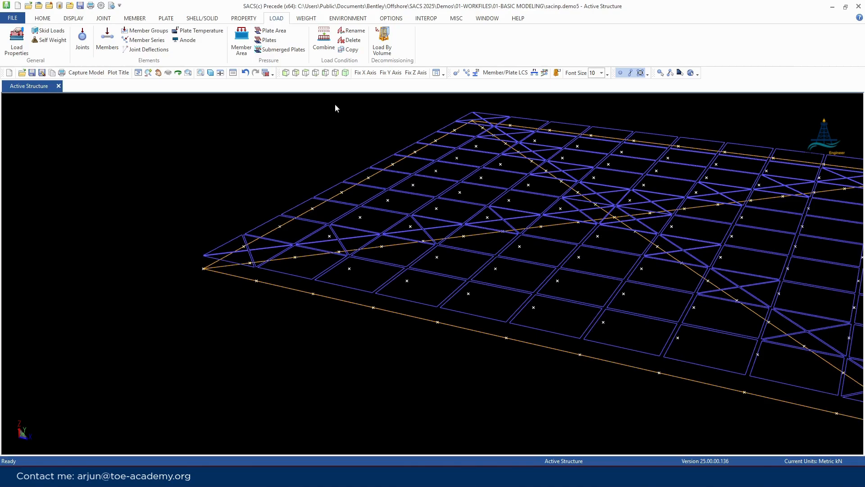
scroll(469, 269, down, 3)
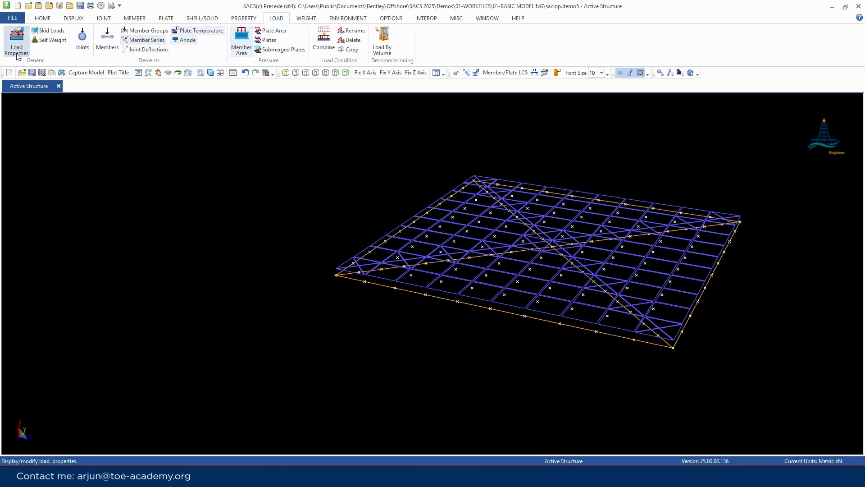
- Define a self-weight load for load condition SELF with load ID 0001 and the disposition Delete existing loads
click(49, 40)
click(135, 210)
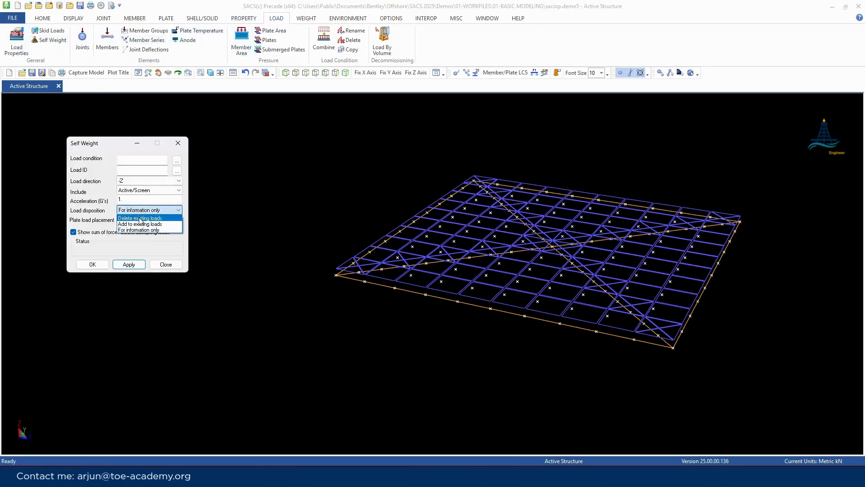
click(141, 219)
click(129, 264)
click(141, 228)
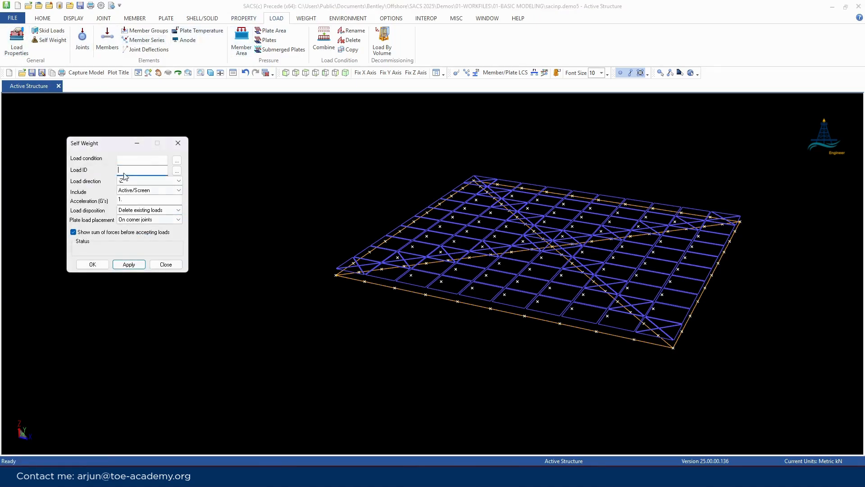
click(177, 160)
click(210, 201)
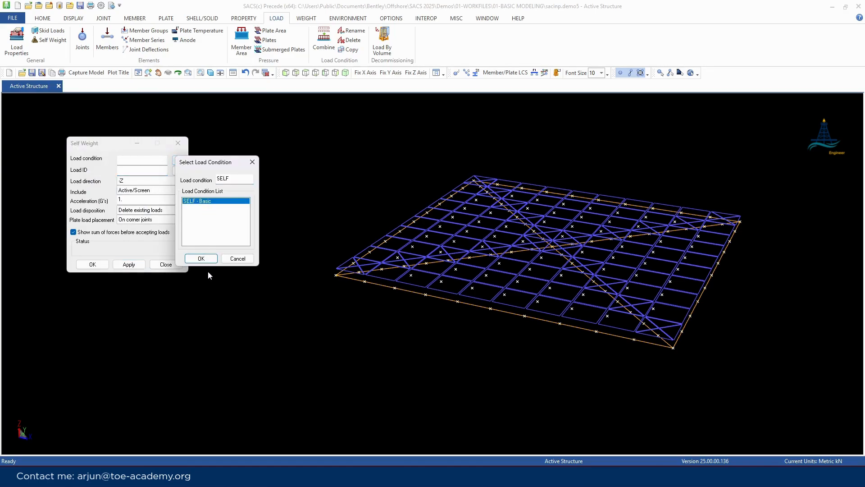
click(211, 259)
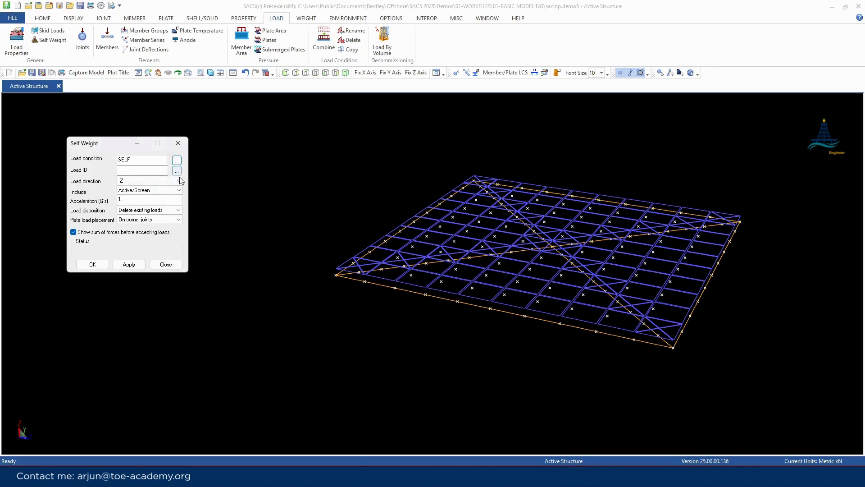
click(176, 171)
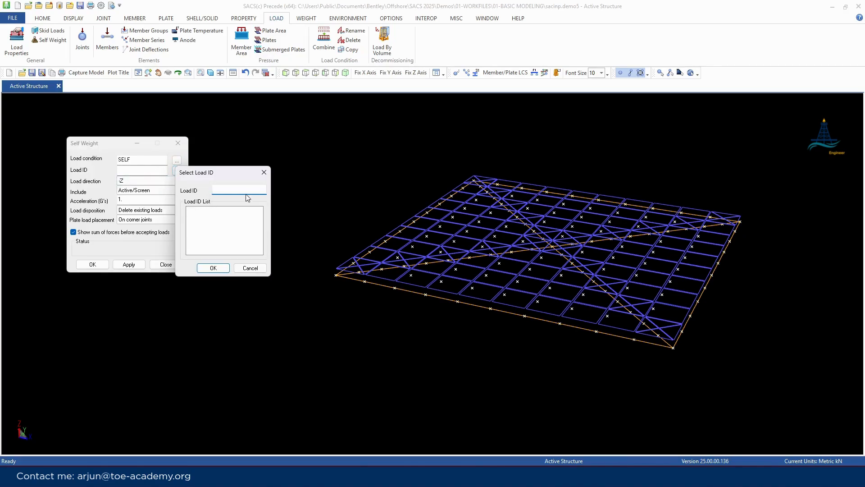
click(263, 173)
click(146, 171)
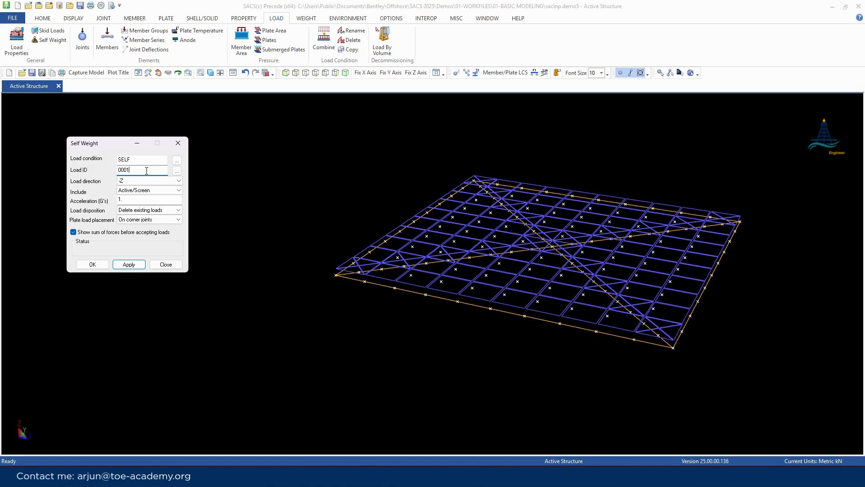
text(0001)
- Check the load properties of load condition SELF for any existing loads
click(16, 41)
click(39, 136)
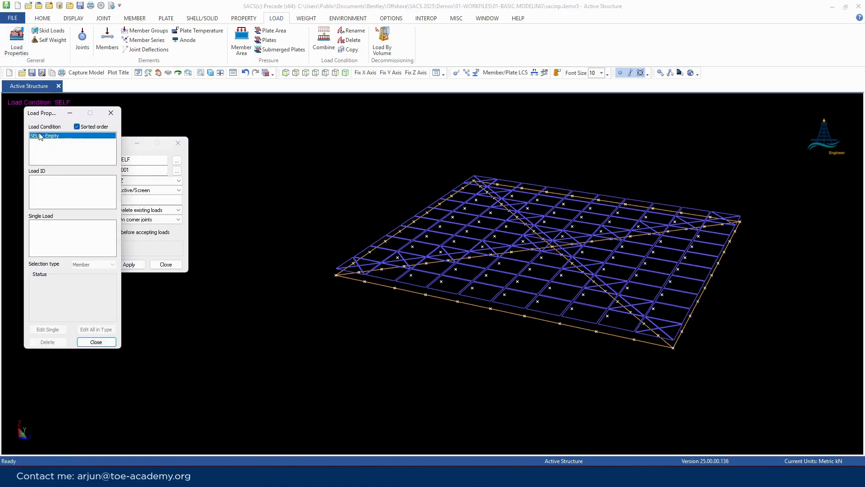
click(111, 113)
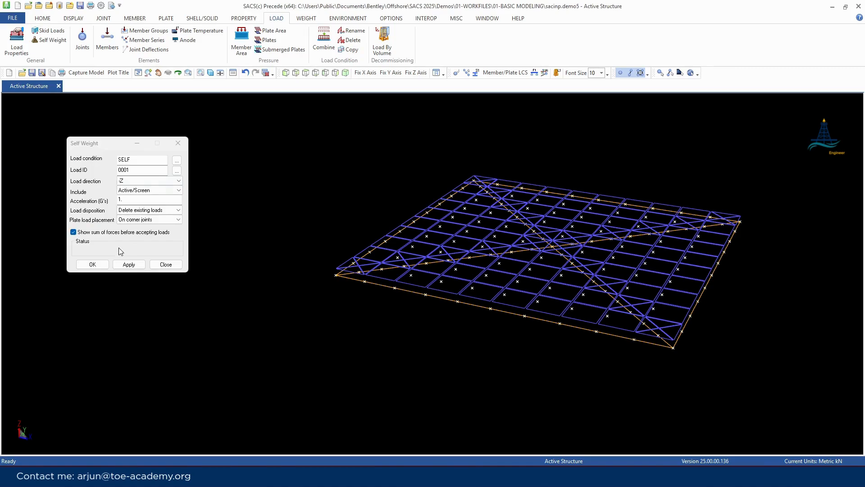
- Set the self weight's load disposition to Add to existing loads, then generate and keep the loads for condition SELF
click(144, 210)
click(139, 215)
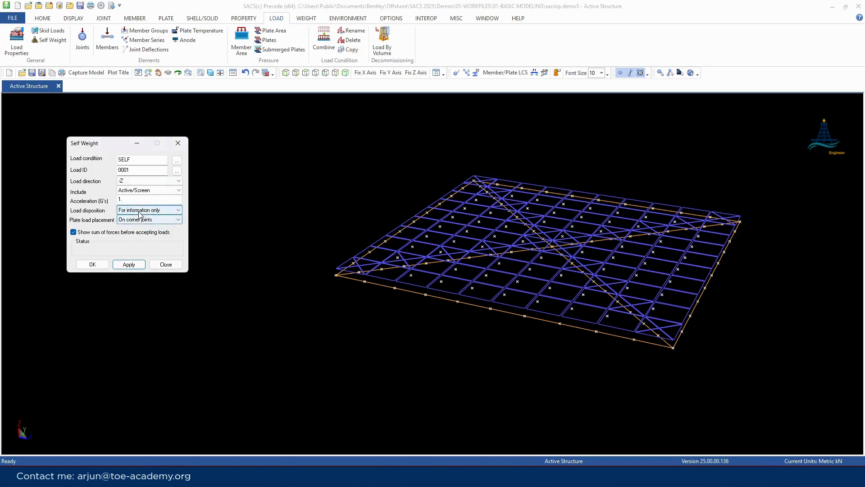
click(139, 212)
click(140, 227)
click(136, 265)
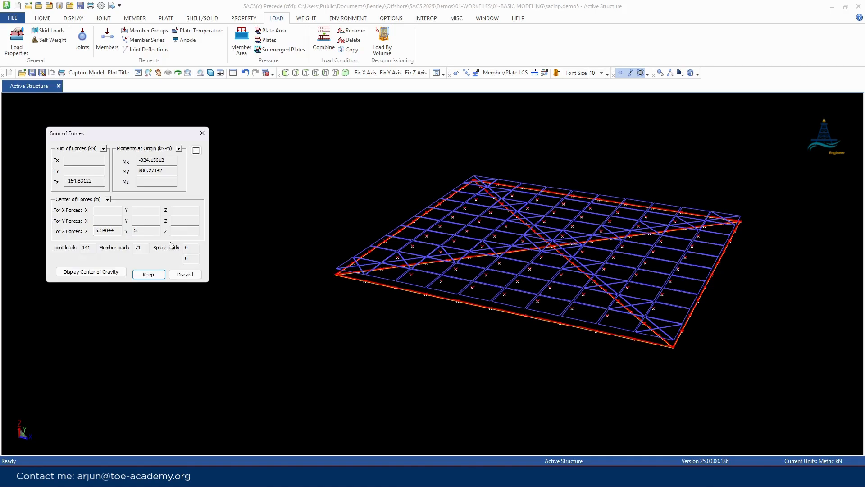
click(158, 275)
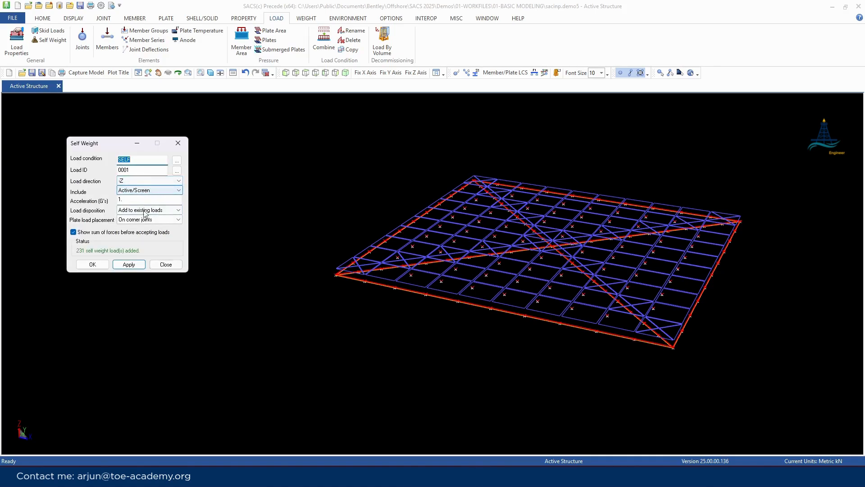
- Regenerate and keep the self-weight loads for condition SELF with the load disposition Delete existing loads, and leave the self-weight definition
click(144, 212)
click(139, 222)
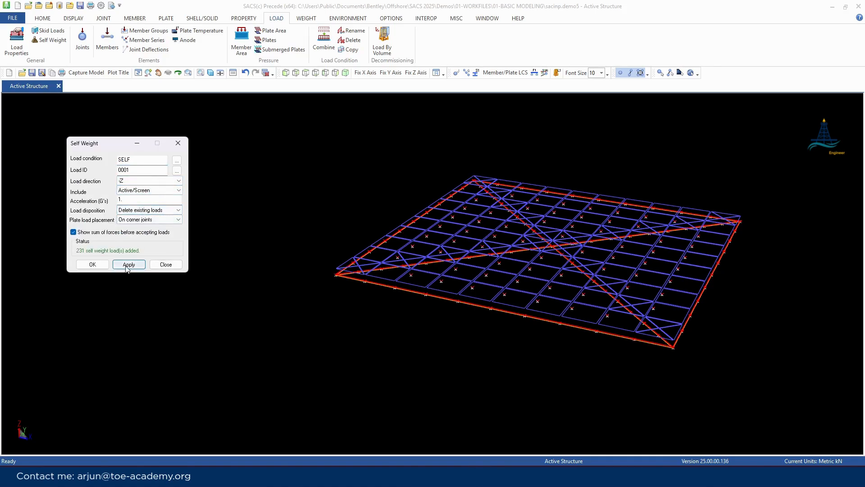
click(129, 264)
click(158, 275)
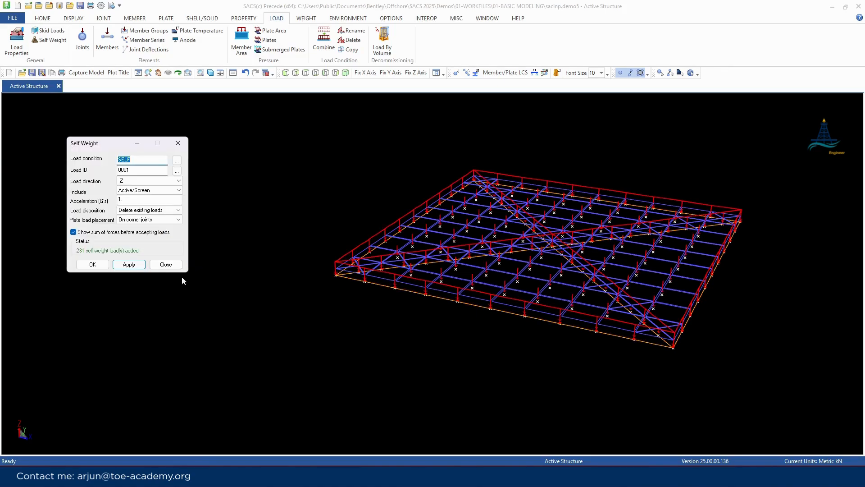
click(166, 264)
- Reset the group selection so that the excluded PAD member group is displayed again
scroll(169, 291, down, 3)
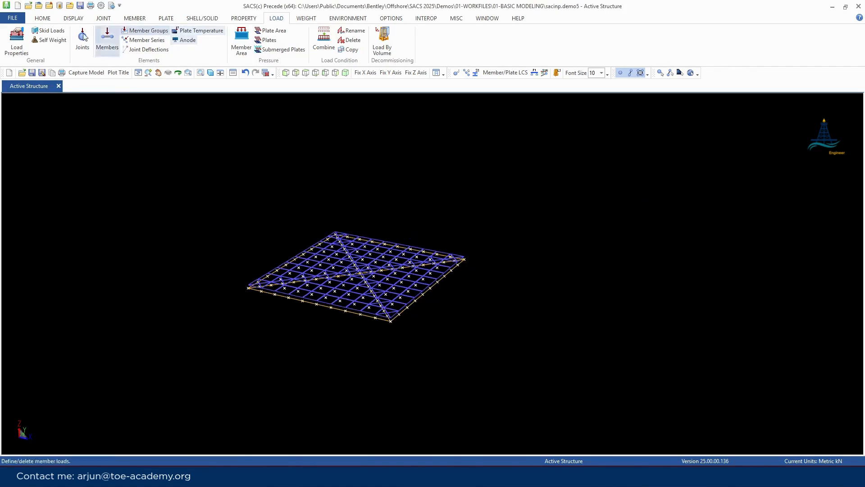
click(73, 18)
click(309, 42)
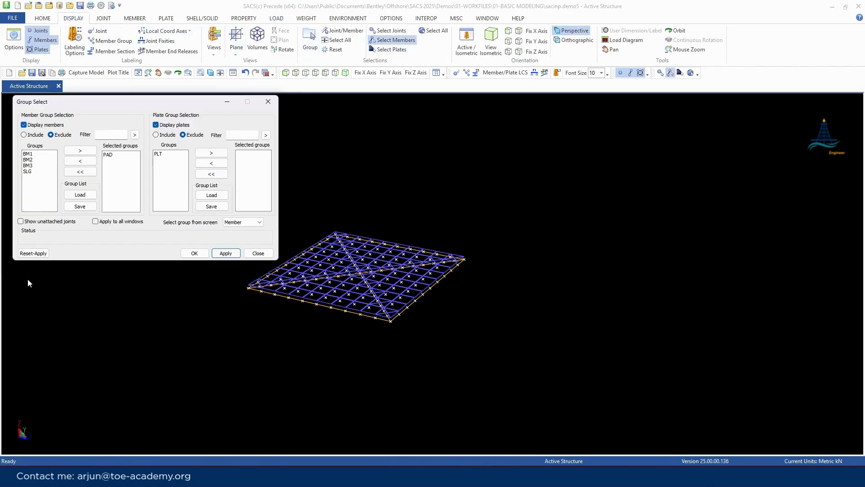
click(31, 253)
click(190, 253)
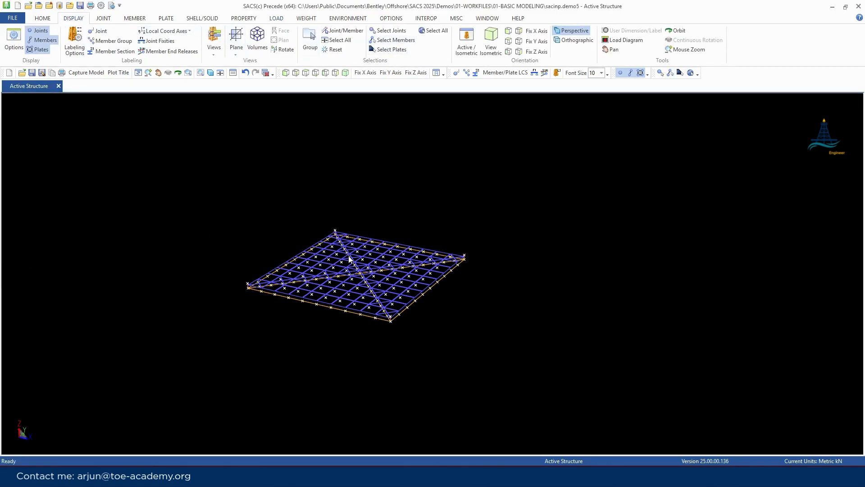
- Display the plane defined by joint PAD1 as origin, 0000 for local X and 0002 for local Y
scroll(249, 285, up, 2)
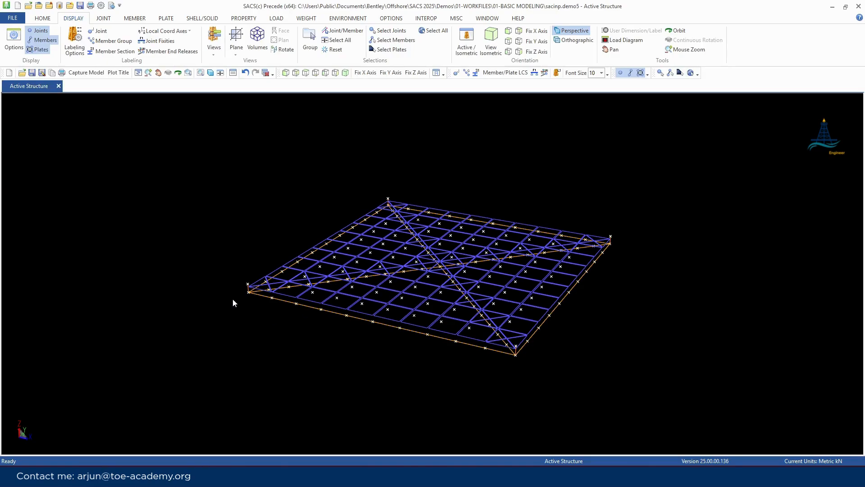
click(236, 53)
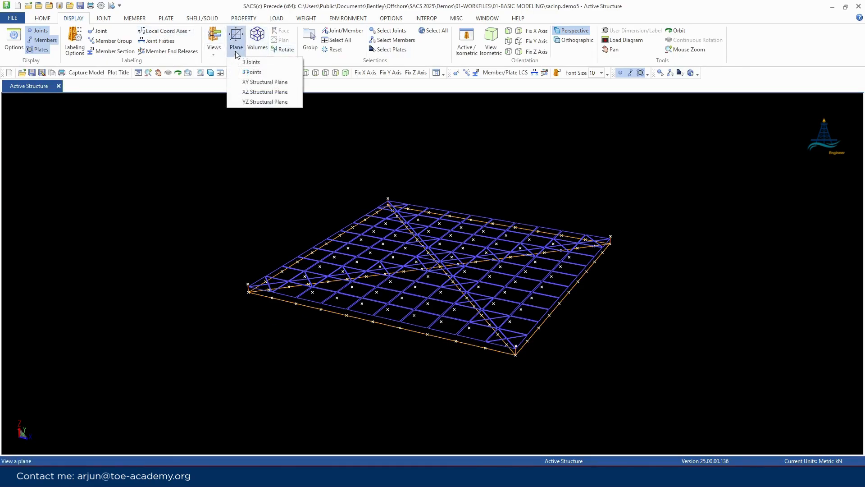
click(253, 62)
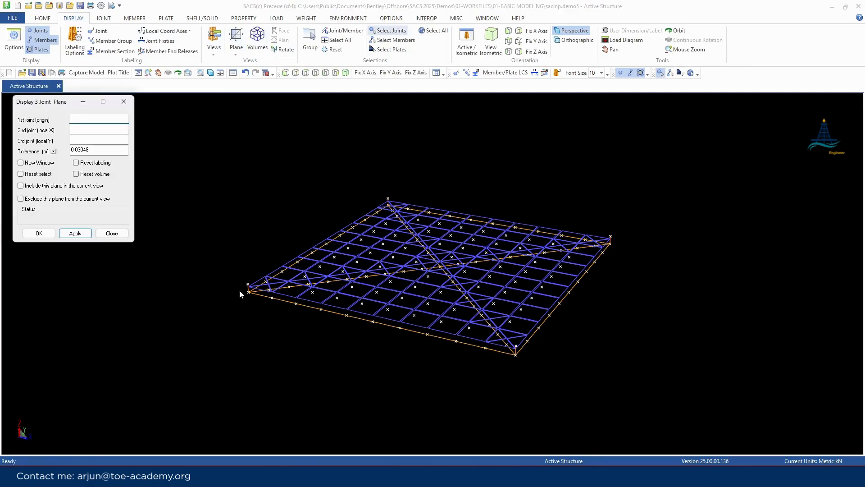
scroll(239, 290, up, 3)
click(254, 269)
click(256, 293)
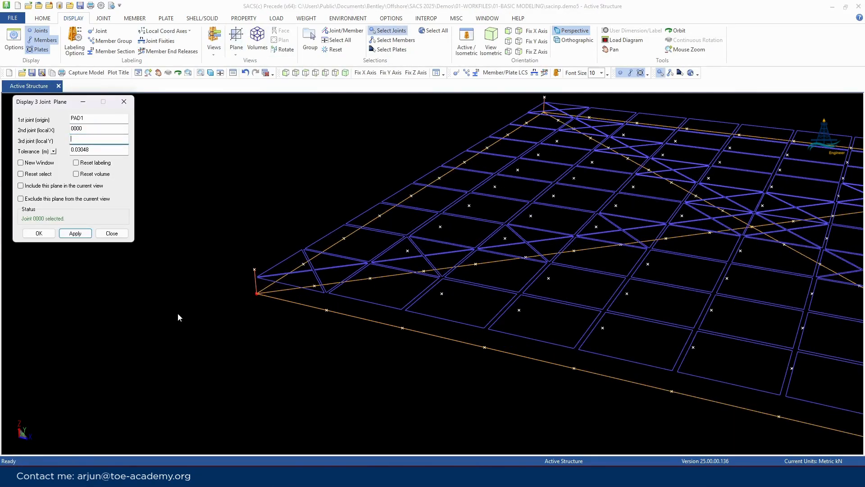
scroll(147, 312, down, 3)
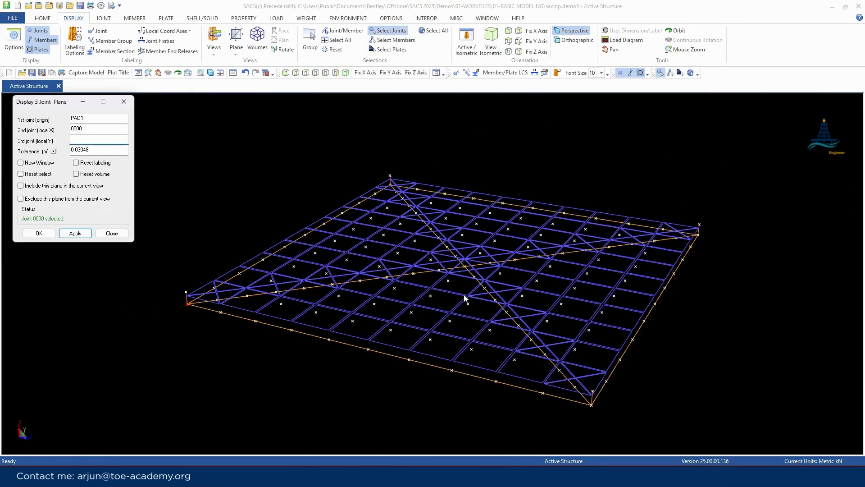
click(701, 236)
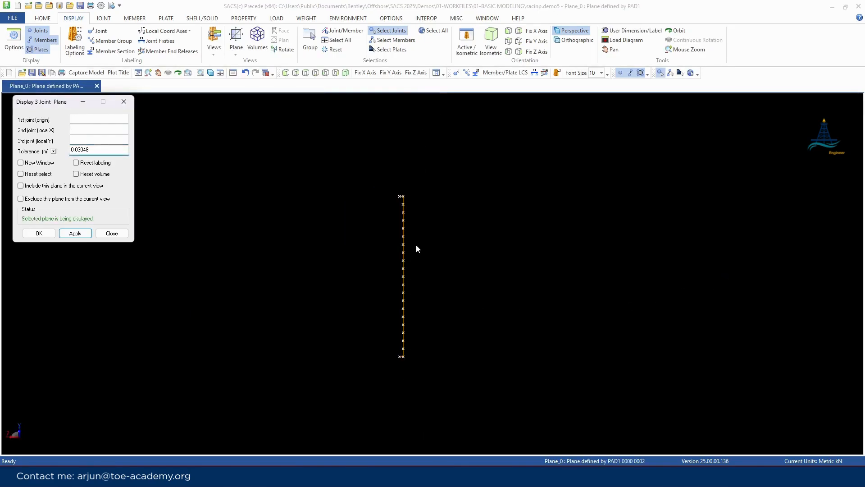
- Orient the displayed diagonal plane to the YZ Right view
click(336, 73)
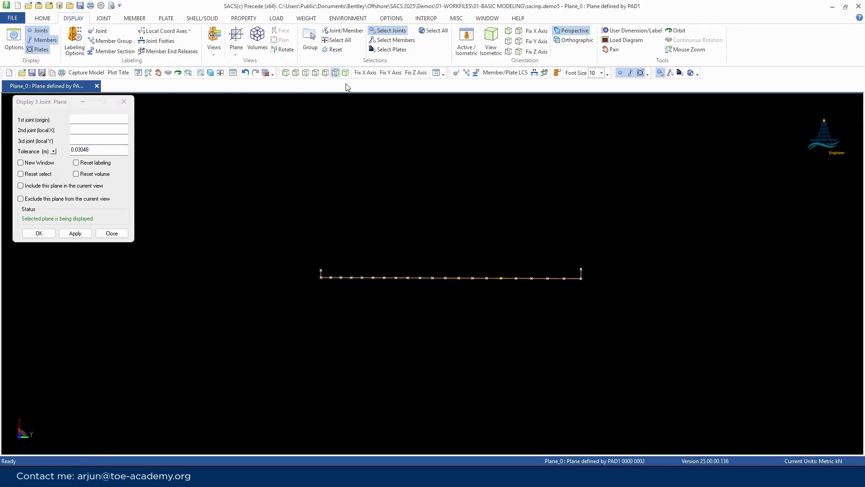
scroll(565, 271, up, 2)
scroll(540, 409, down, 2)
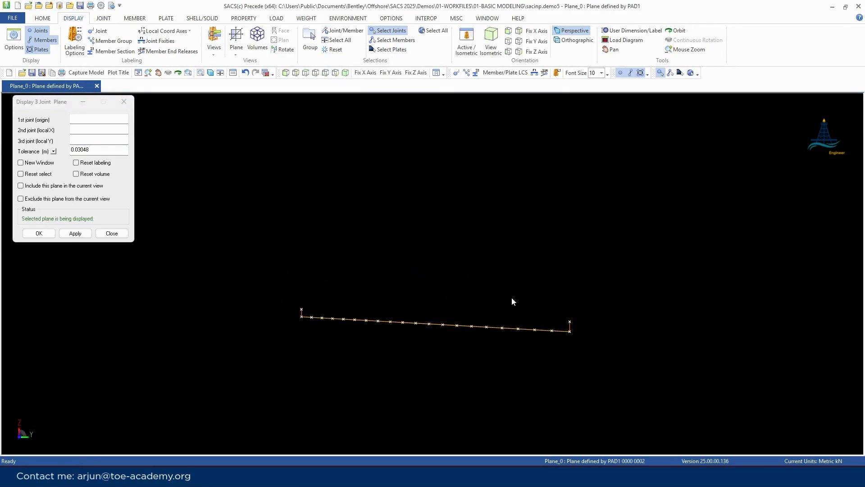
click(336, 73)
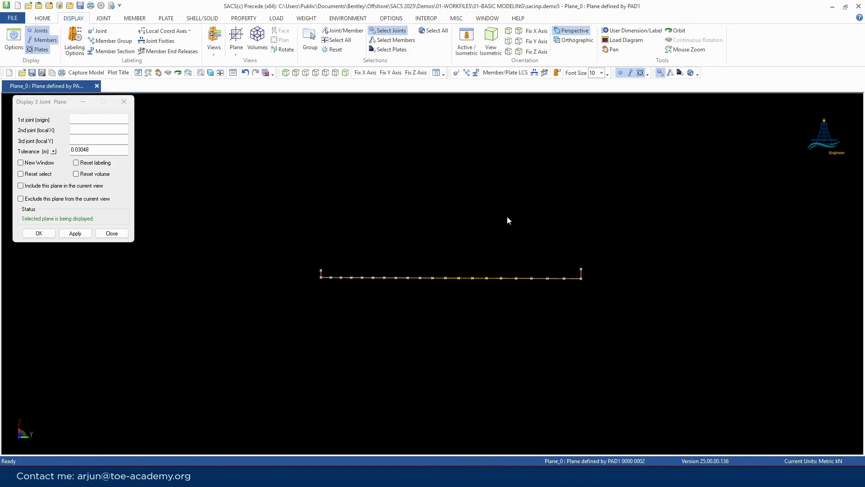
scroll(207, 388, down, 3)
scroll(379, 296, up, 2)
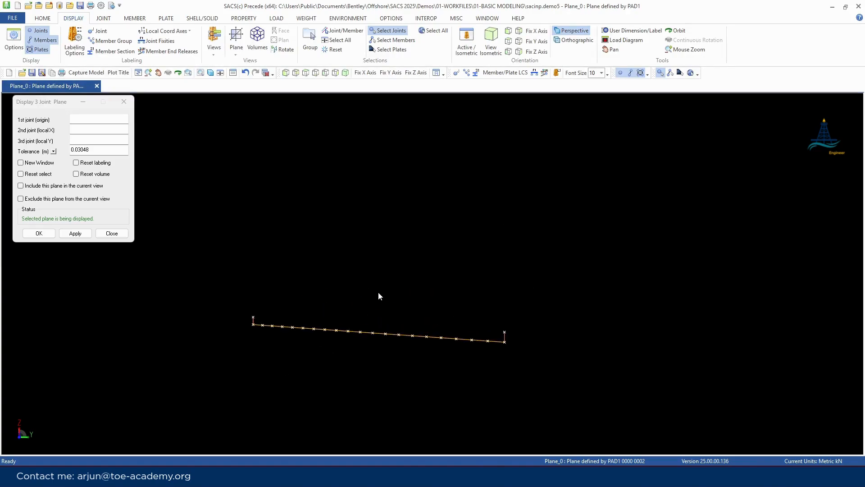
click(305, 73)
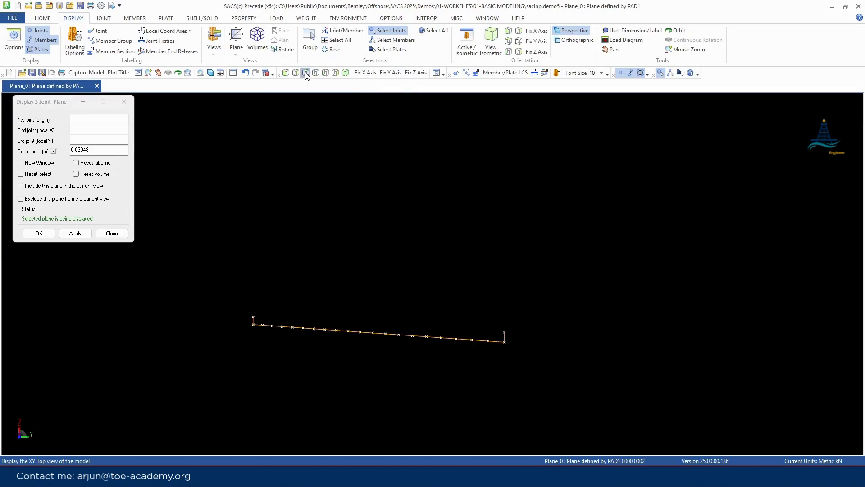
click(335, 73)
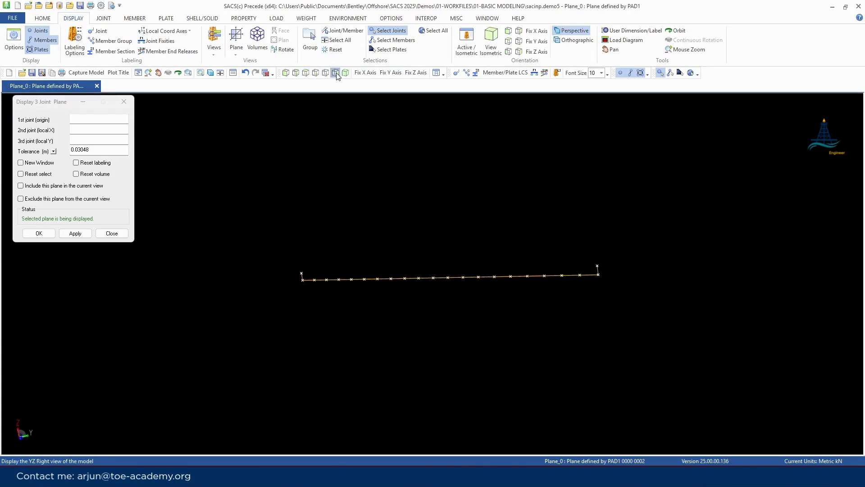
- Begin adding a joint relative to a line, and measure and copy the distance between padeye joints PAD1 and PAD3
click(106, 19)
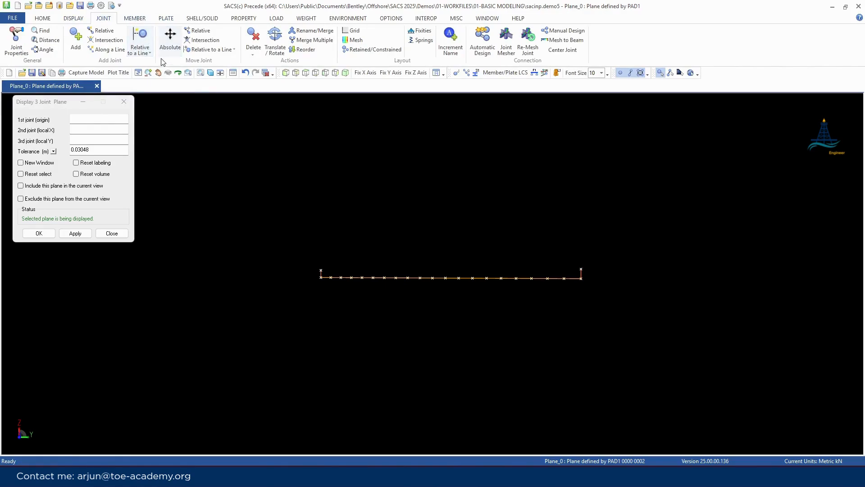
click(140, 48)
click(160, 102)
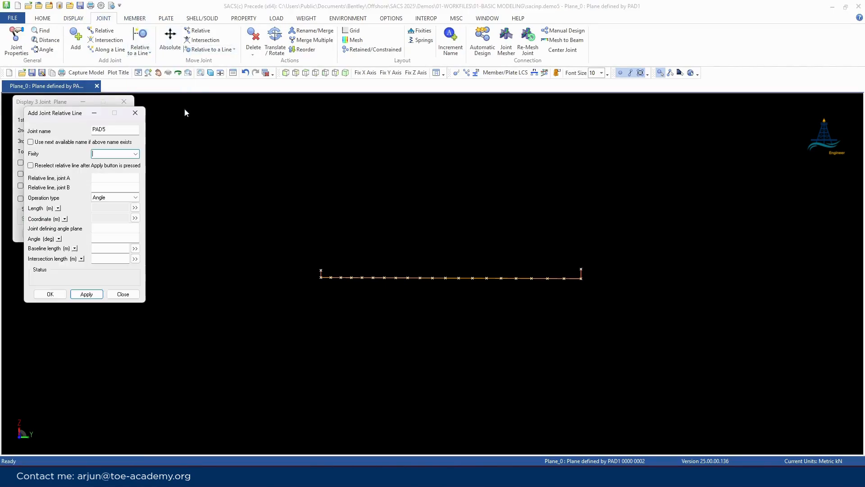
click(46, 40)
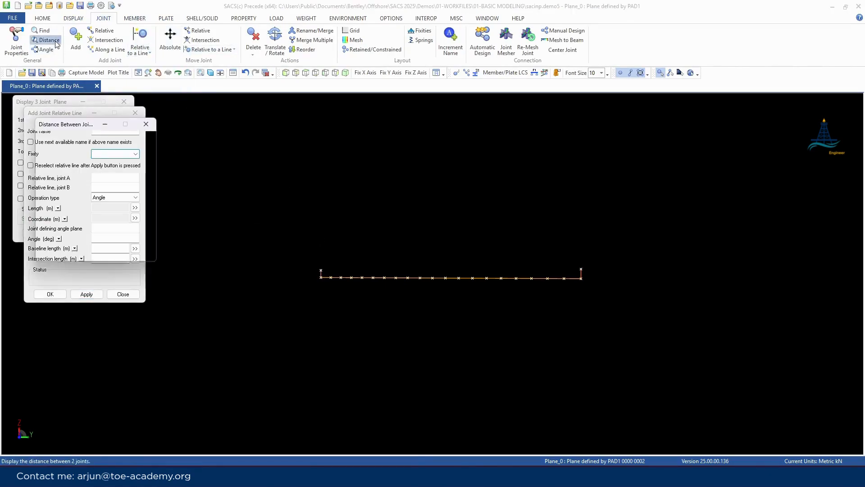
click(321, 270)
click(581, 270)
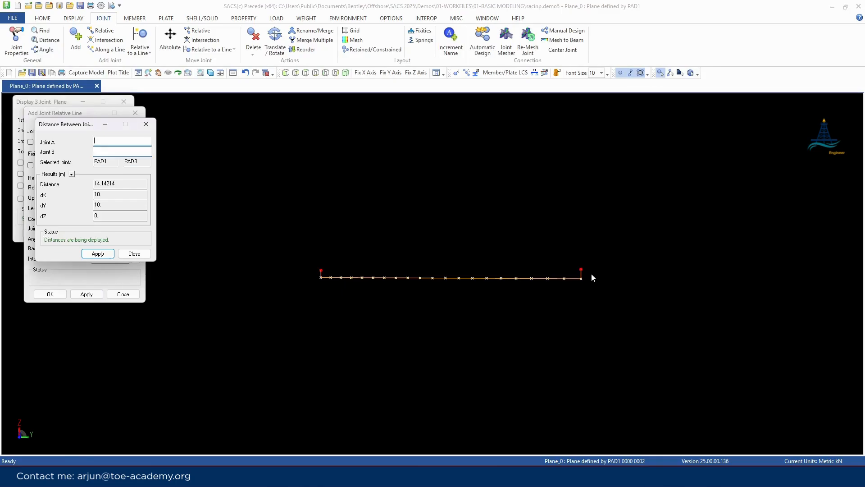
drag(123, 185, 57, 177)
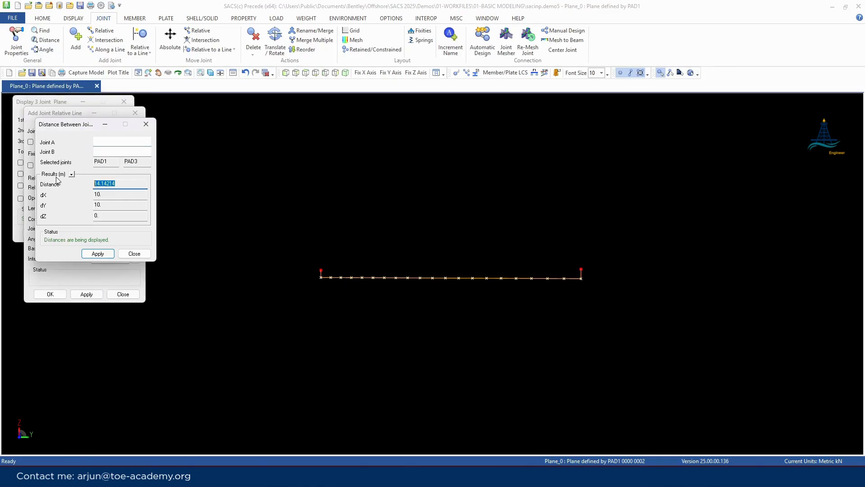
click(145, 124)
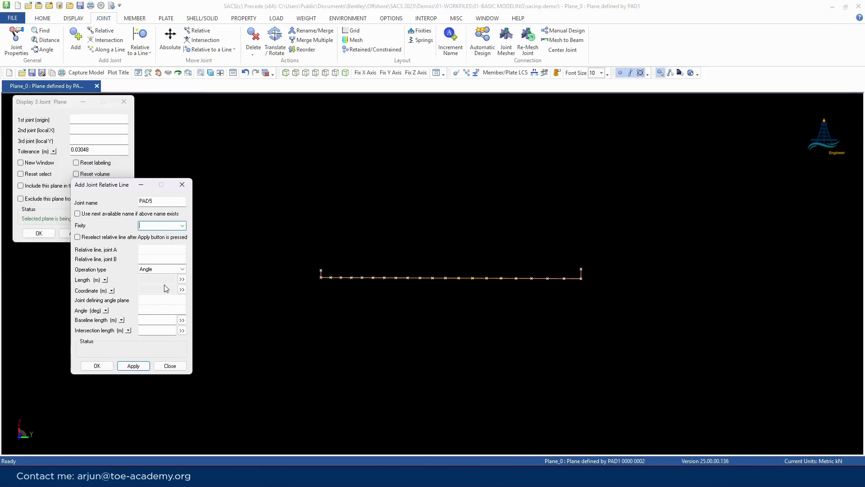
- Add FIXED joint PAD5 relative to line PAD1-PAD3, with angle plane joint 0002, angle -60°, baseline length 0 and intersection length 14.14214 m
click(182, 225)
click(165, 250)
click(320, 271)
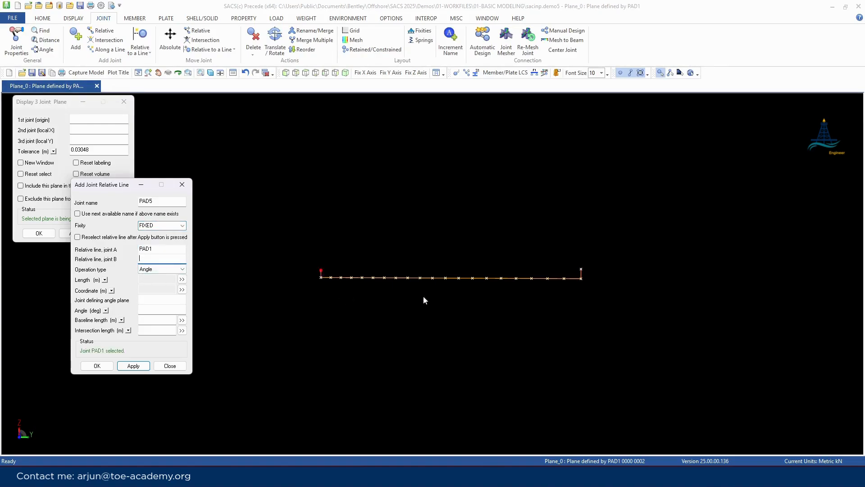
click(581, 271)
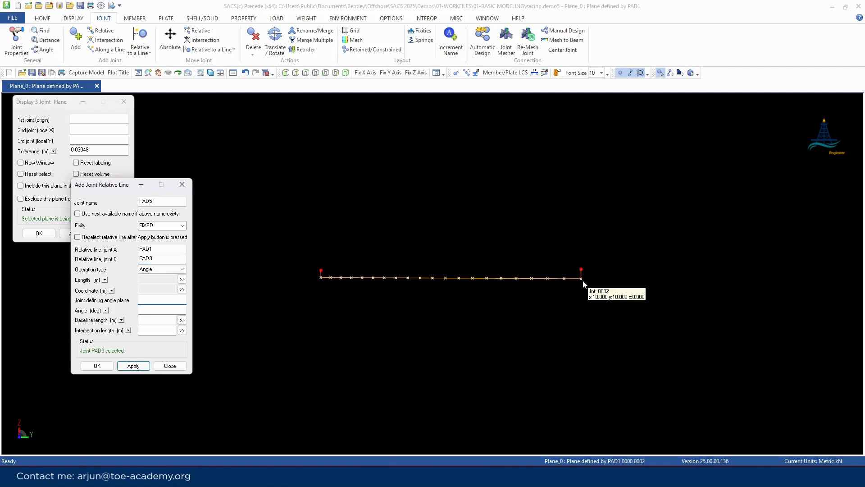
click(583, 280)
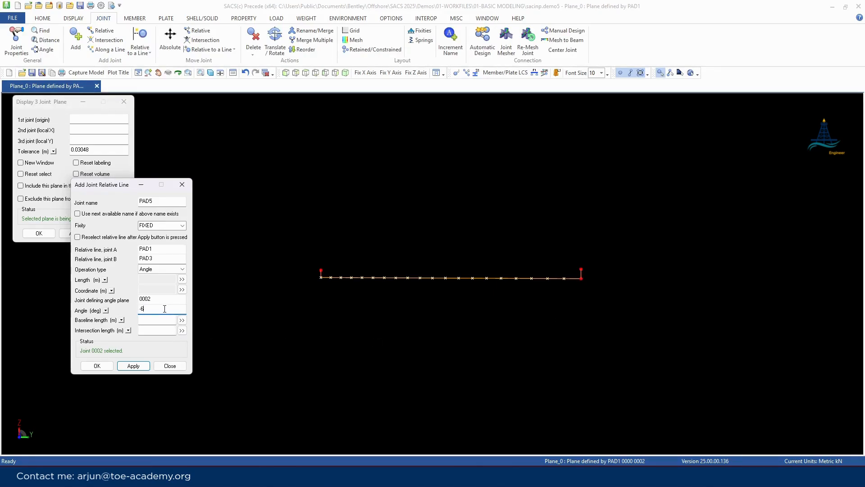
text(-60)
click(159, 319)
click(149, 331)
click(134, 366)
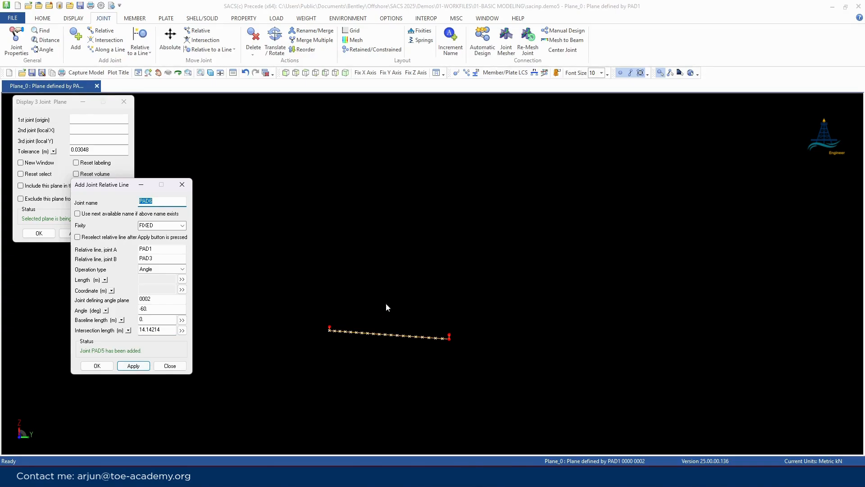
- Return from the diagonal plane to the active isometric display of the whole structure
scroll(482, 269, down, 4)
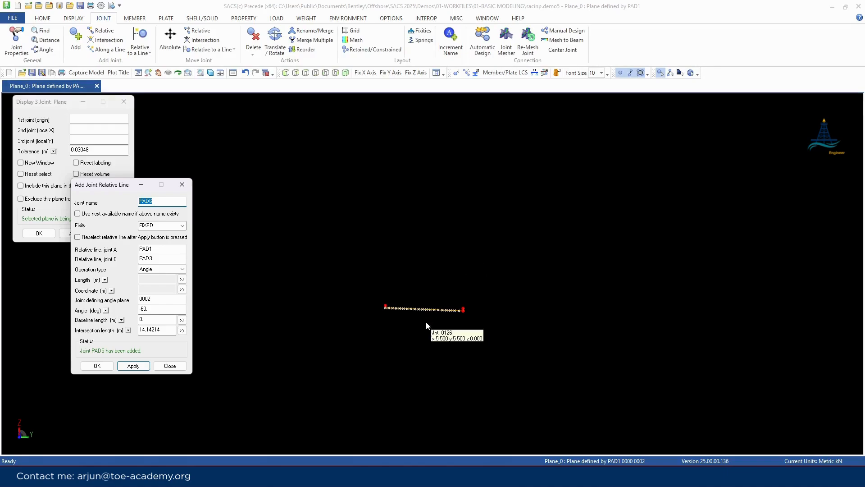
scroll(426, 320, up, 3)
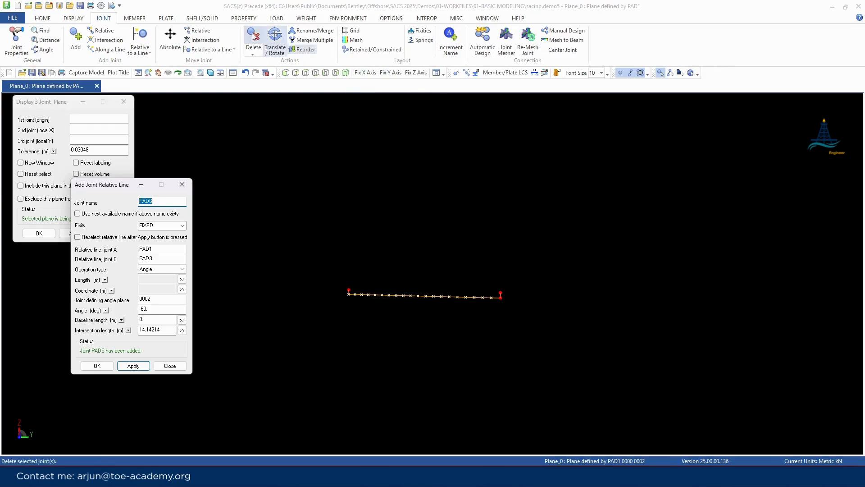
click(74, 18)
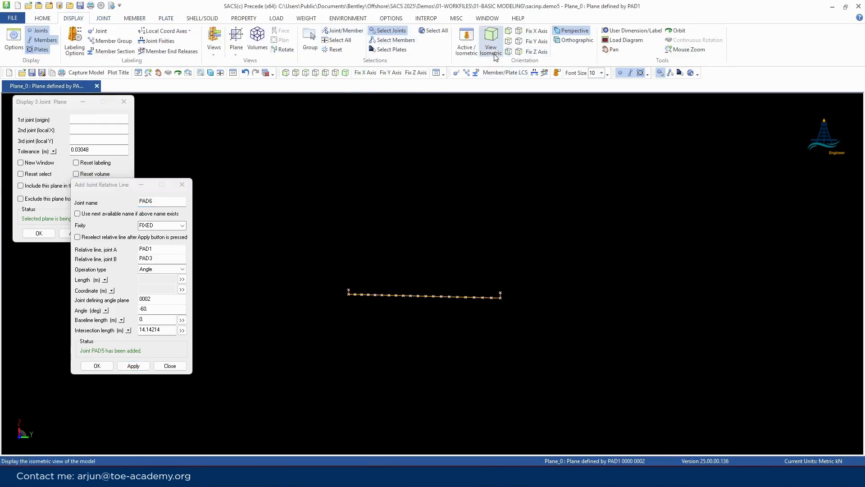
click(467, 45)
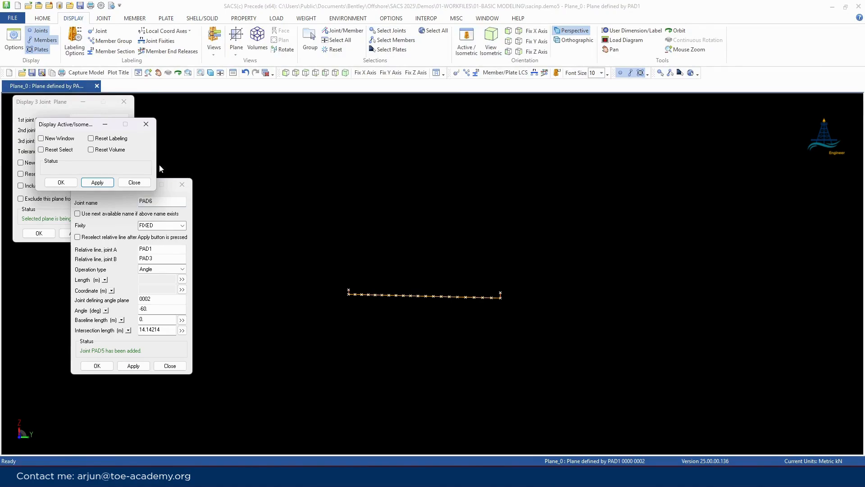
click(89, 184)
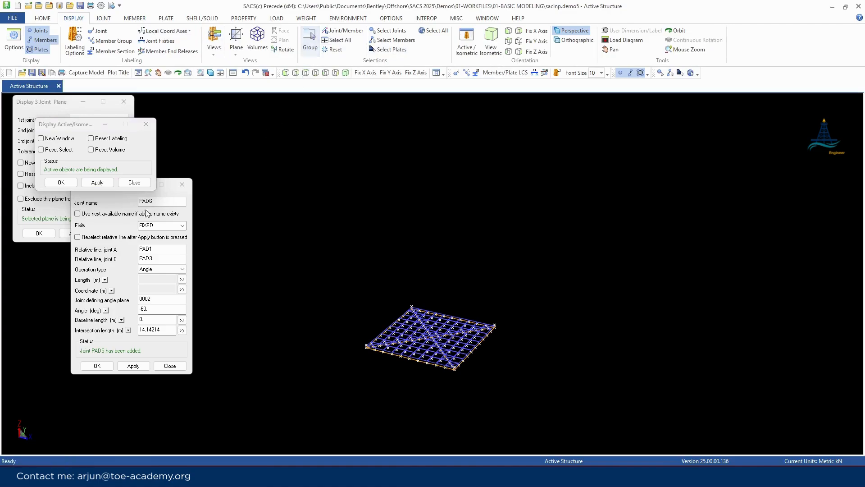
- Include unattached joints in the group display so that joint PAD5 above the deck is shown
click(309, 39)
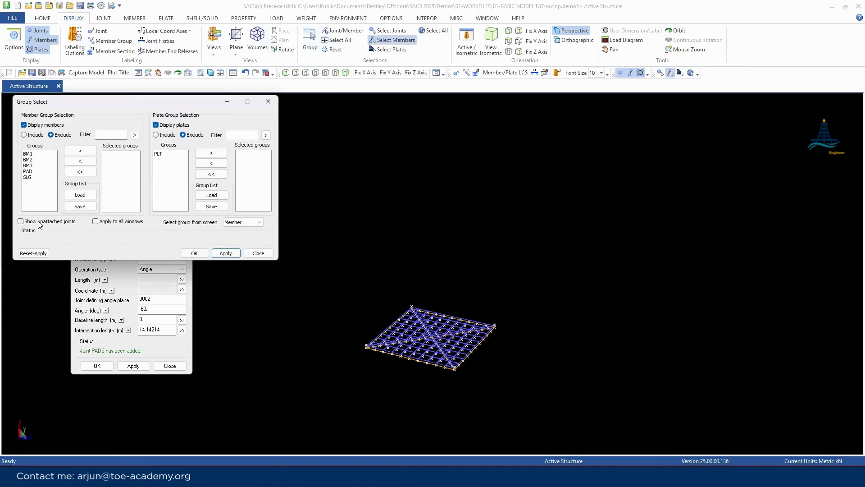
click(20, 221)
click(226, 253)
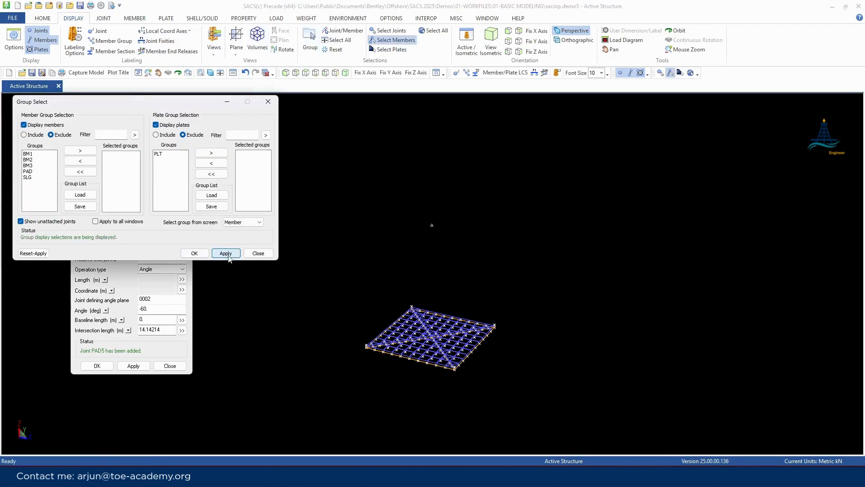
click(258, 253)
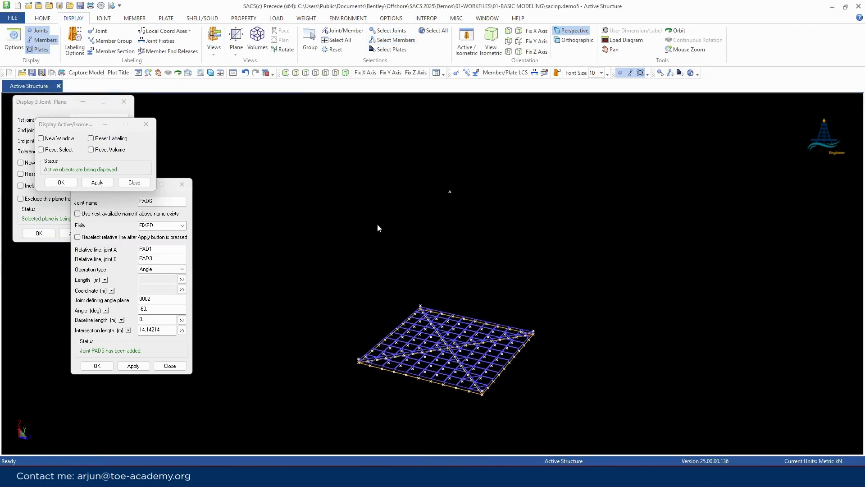
- Close the leftover plane, active-display and add-joint dialogs, and rename joint PAD5 above the deck to HOOK
click(145, 124)
click(118, 103)
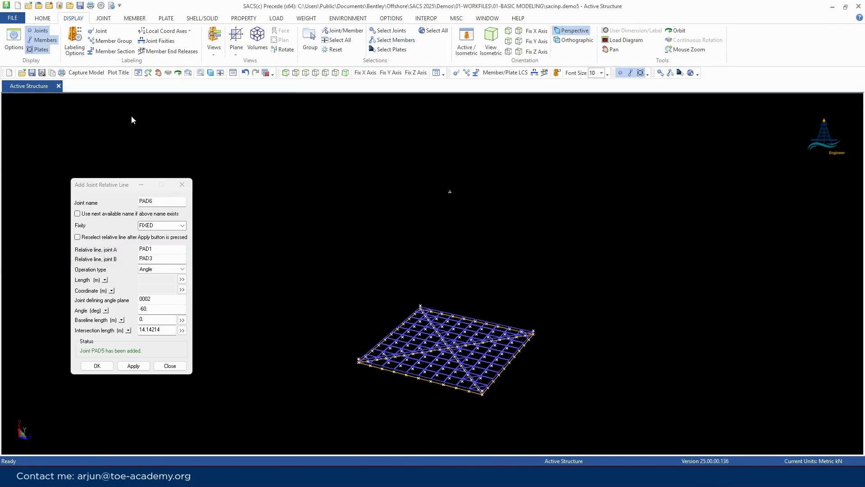
click(182, 184)
click(110, 19)
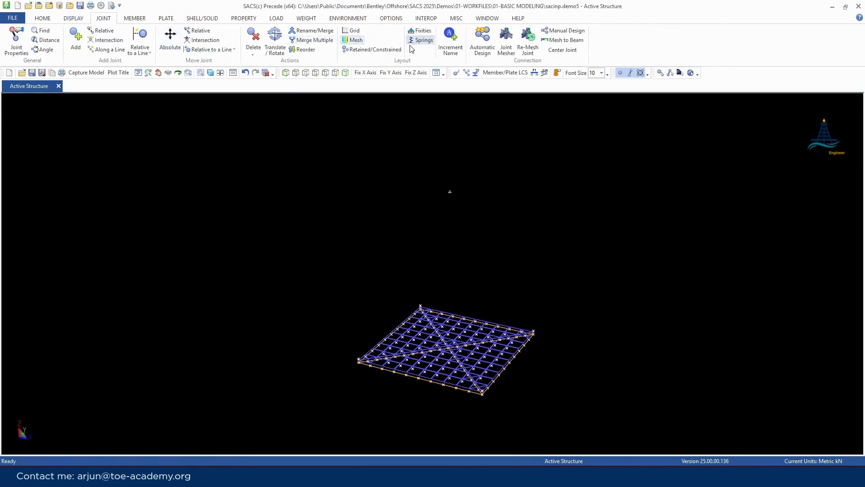
click(311, 30)
click(450, 191)
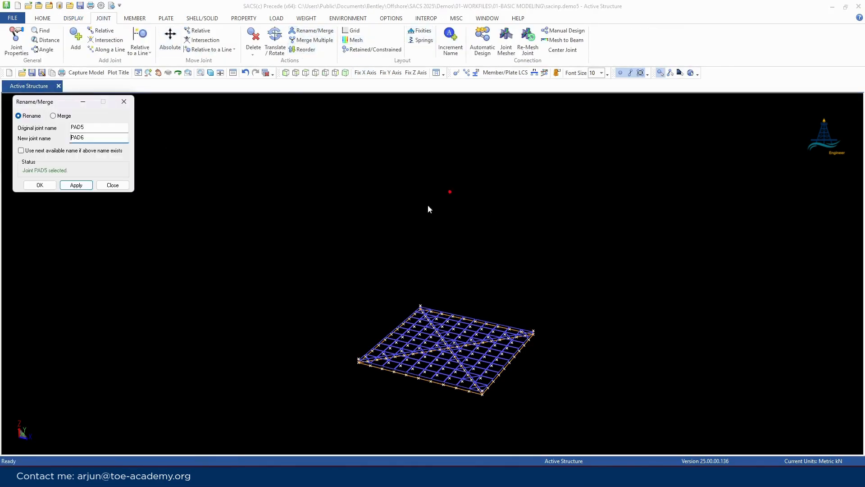
double_click(77, 137)
text(H00)
key(Return)
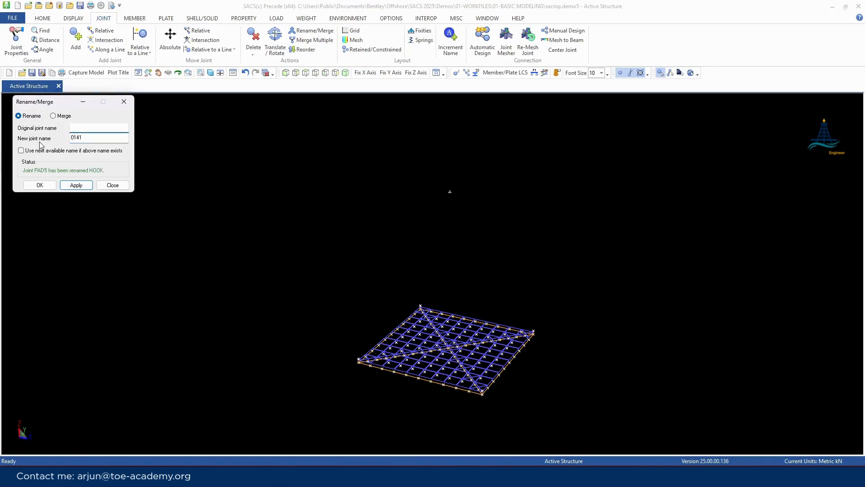
click(113, 185)
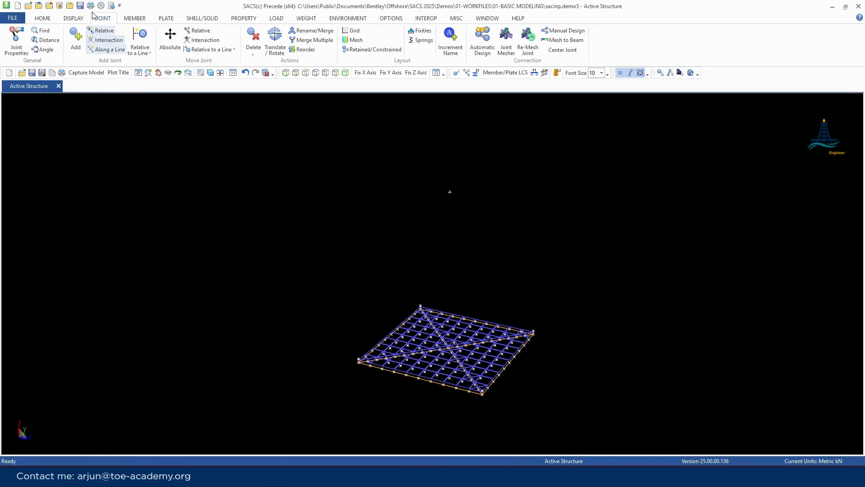
- Measure the angle between joints HOOK and PAD3 with PAD1 as the vertex
click(43, 50)
click(454, 197)
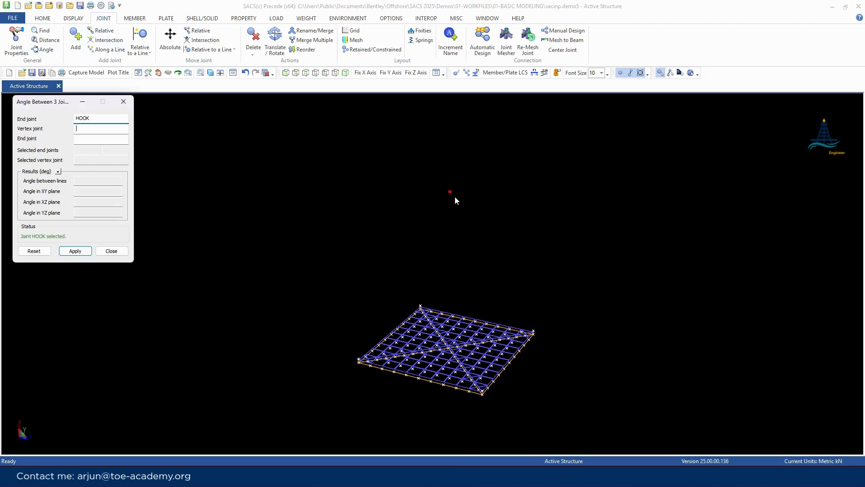
scroll(385, 355, up, 4)
click(325, 350)
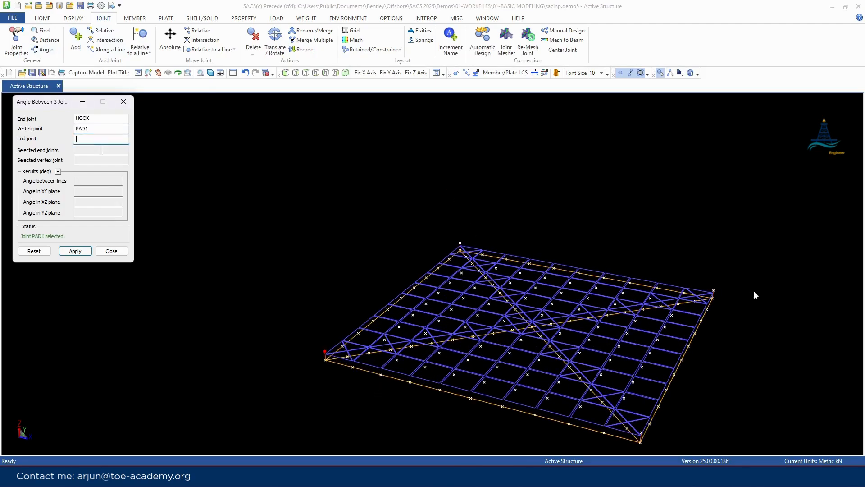
click(714, 291)
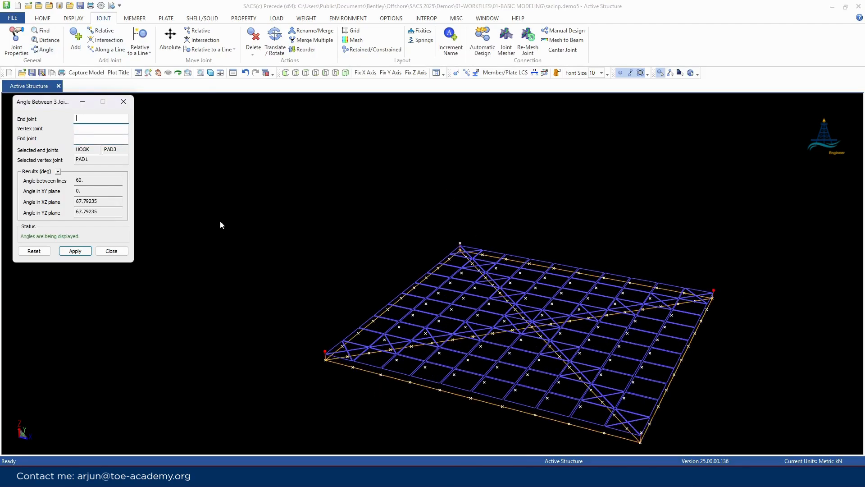
- Measure the angle between joints PAD1 and HOOK with PAD3 as the vertex
click(324, 353)
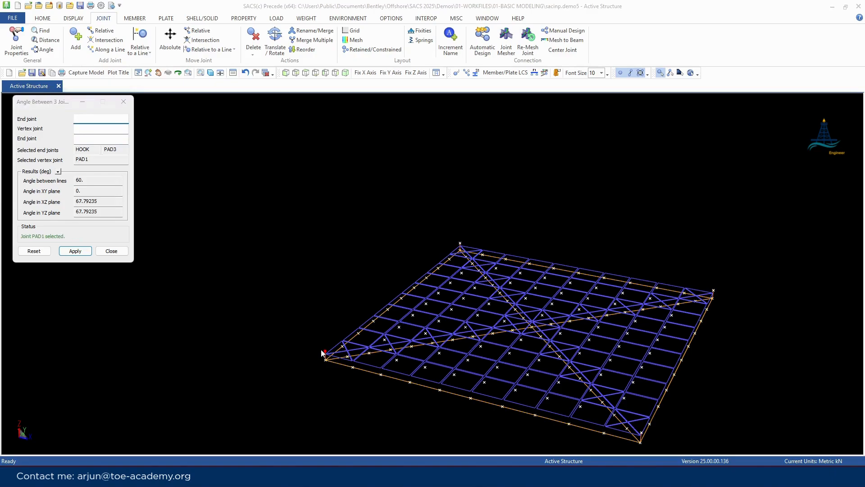
click(713, 294)
scroll(518, 225, down, 3)
click(528, 186)
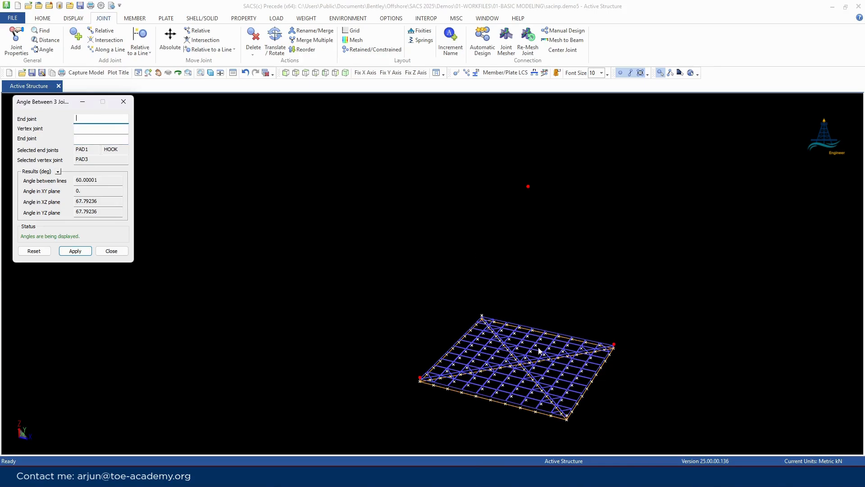
- Measure the angle between joints HOOK and PAD4 with PAD2 as the vertex
scroll(537, 363, up, 2)
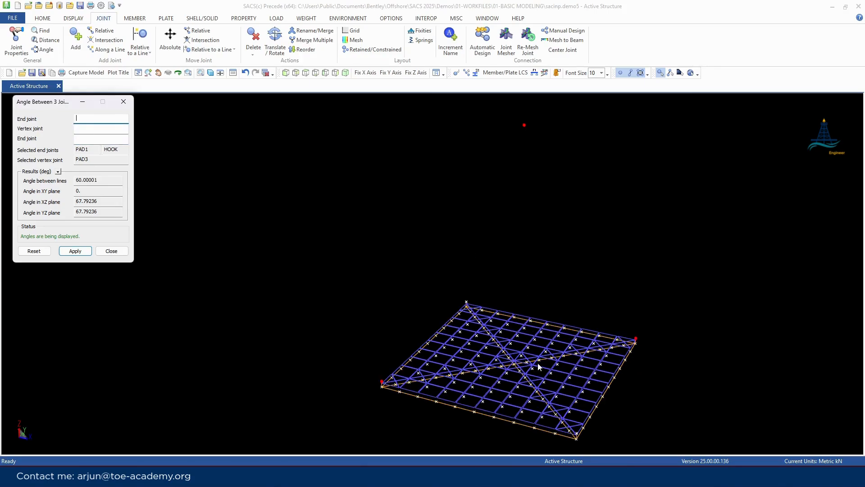
click(524, 127)
scroll(468, 301, up, 3)
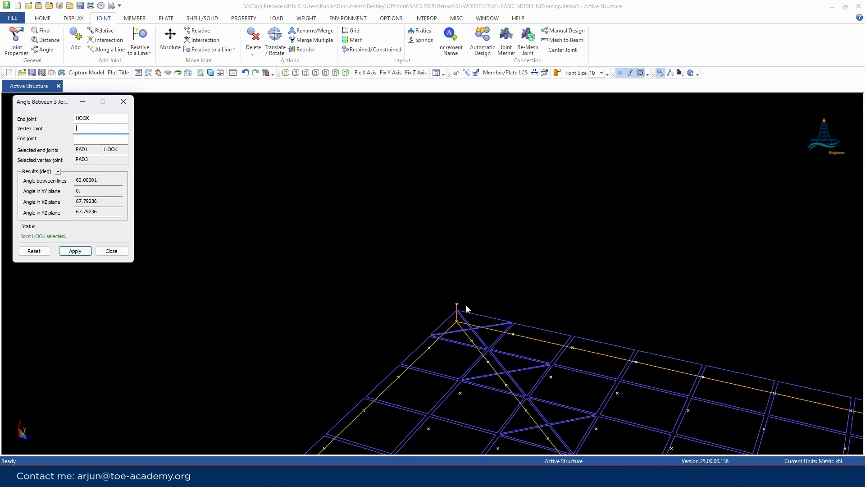
scroll(319, 184, down, 3)
click(433, 323)
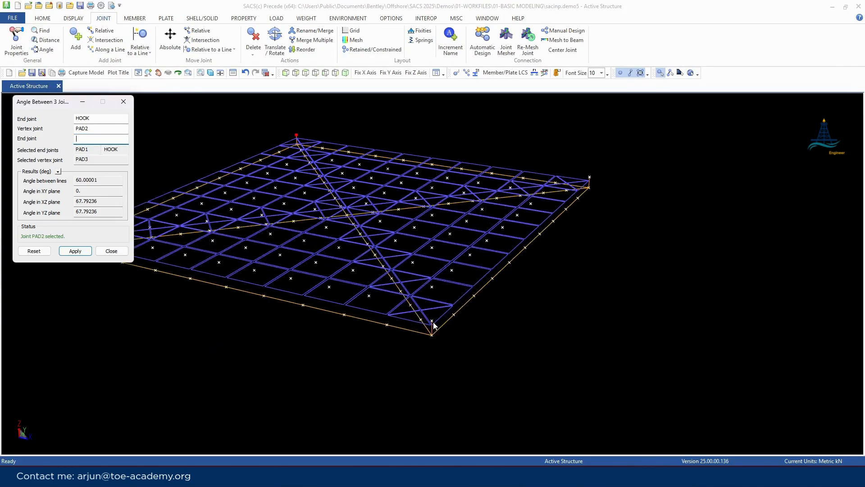
click(433, 322)
scroll(456, 288, down, 4)
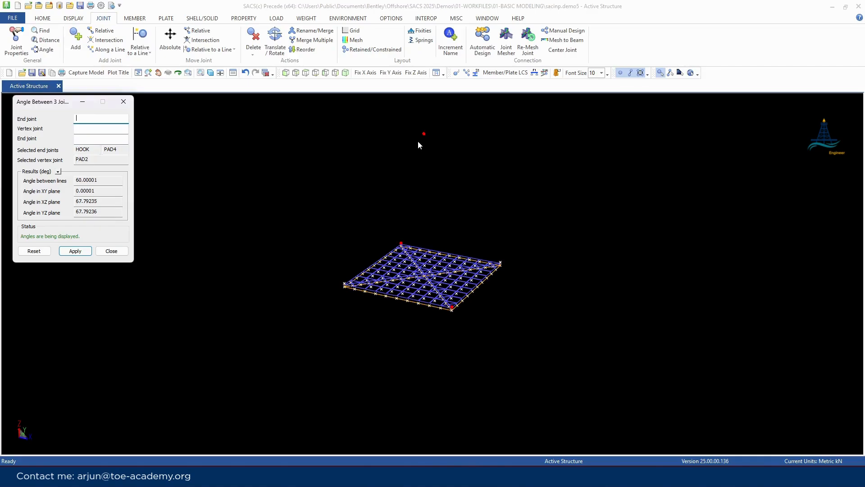
- Measure the angle between joints HOOK and PAD2 with PAD4 as the vertex, and finish the angle checks
click(424, 135)
scroll(458, 300, up, 3)
click(464, 289)
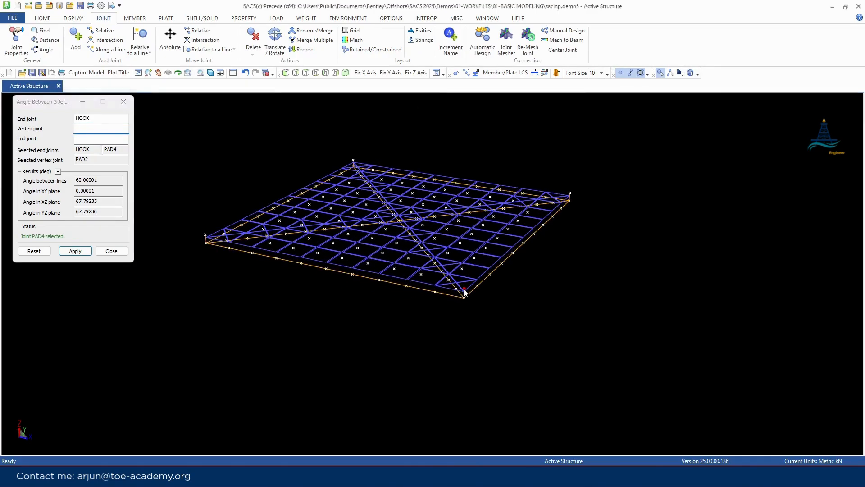
click(353, 161)
scroll(417, 279, down, 3)
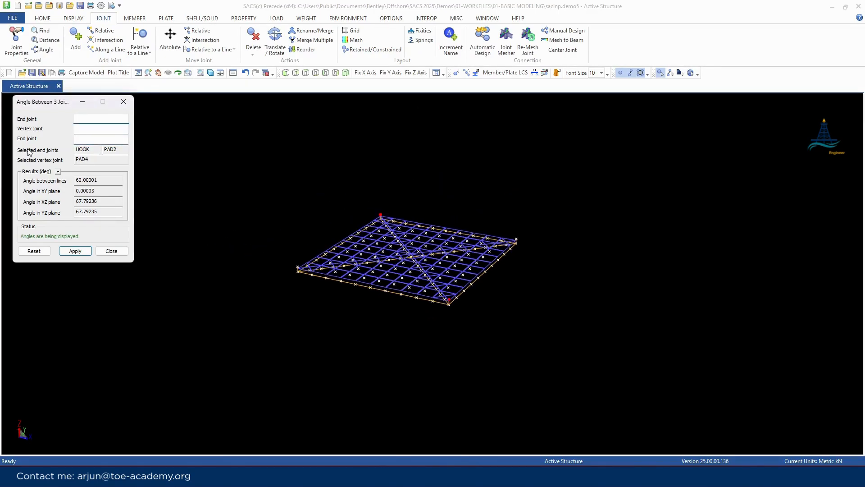
scroll(432, 315, up, 2)
scroll(399, 232, down, 2)
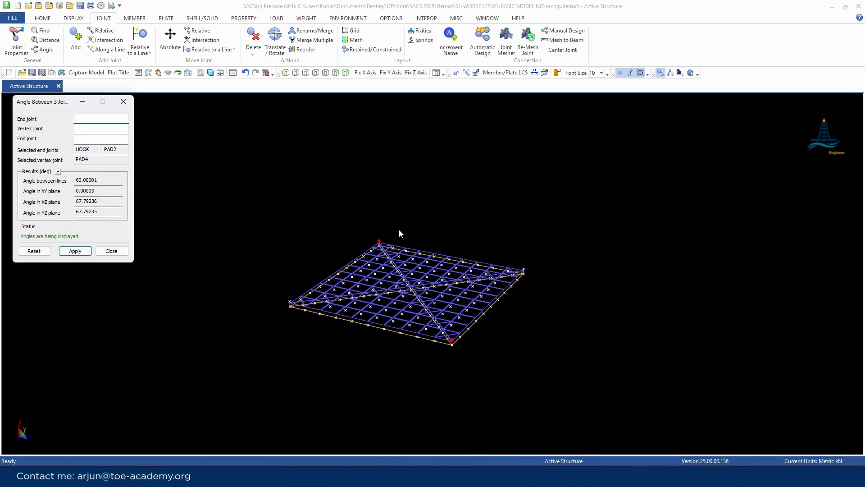
click(123, 101)
- Add an individual sling member of group SLG from HOOK to PAD1, with immediate adding enabled
scroll(354, 327, down, 3)
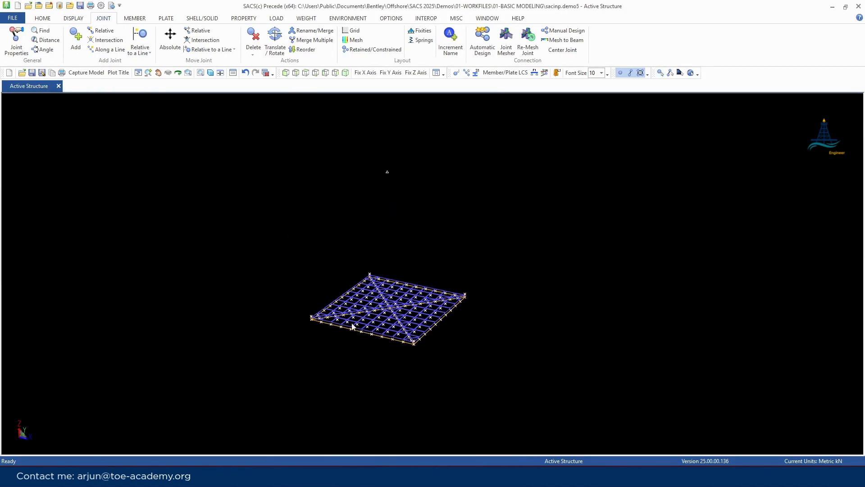
click(135, 18)
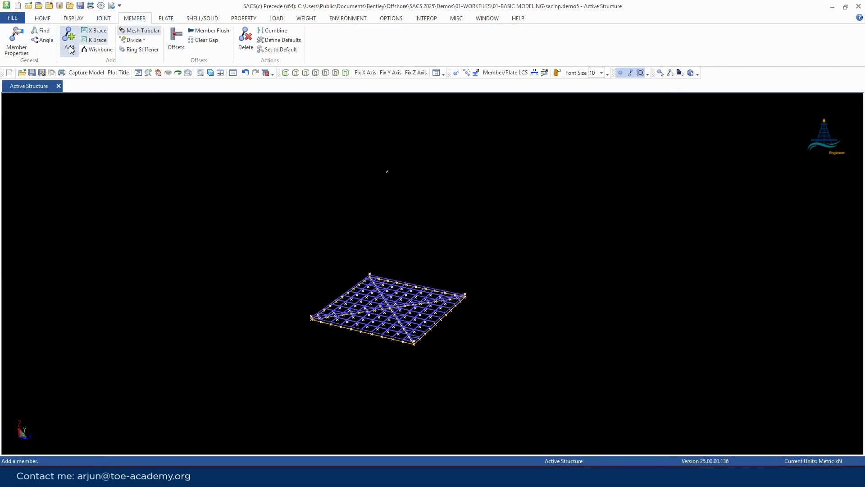
click(72, 43)
drag(689, 77, 71, 127)
click(150, 163)
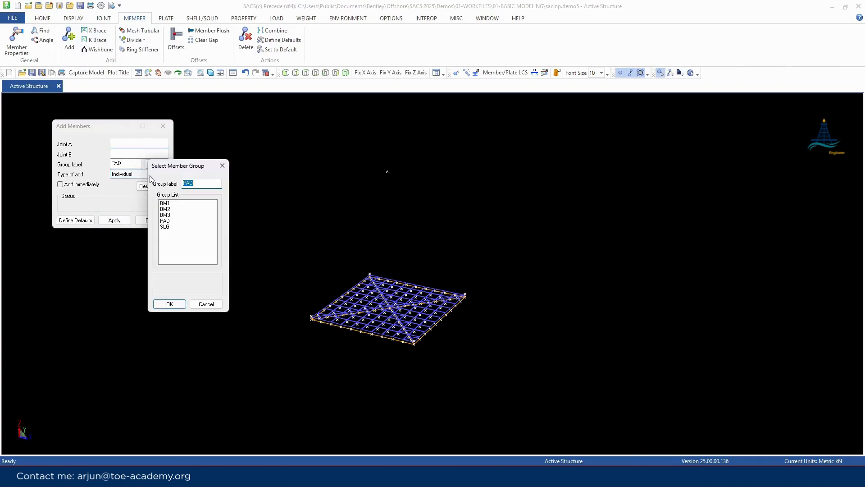
click(169, 227)
click(170, 304)
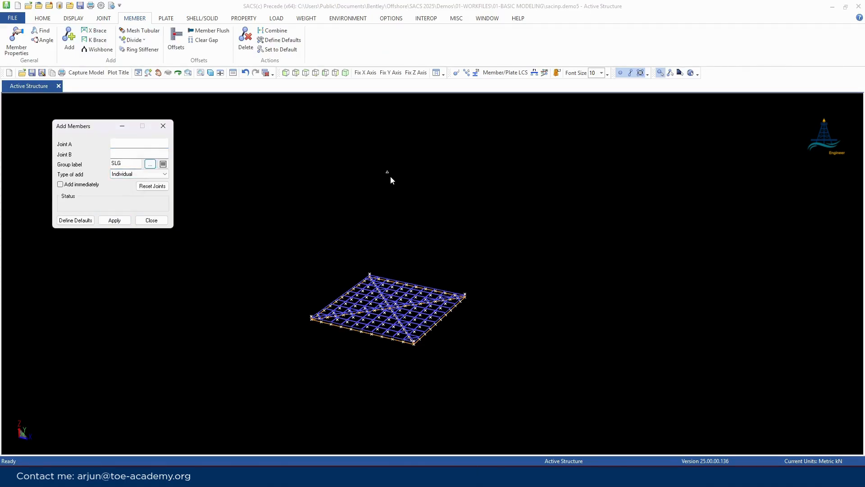
click(387, 172)
scroll(341, 293, up, 3)
click(60, 185)
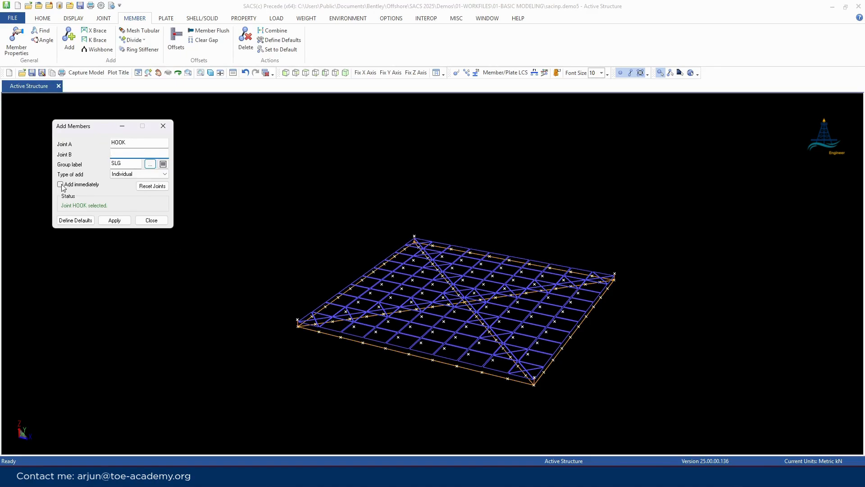
click(298, 322)
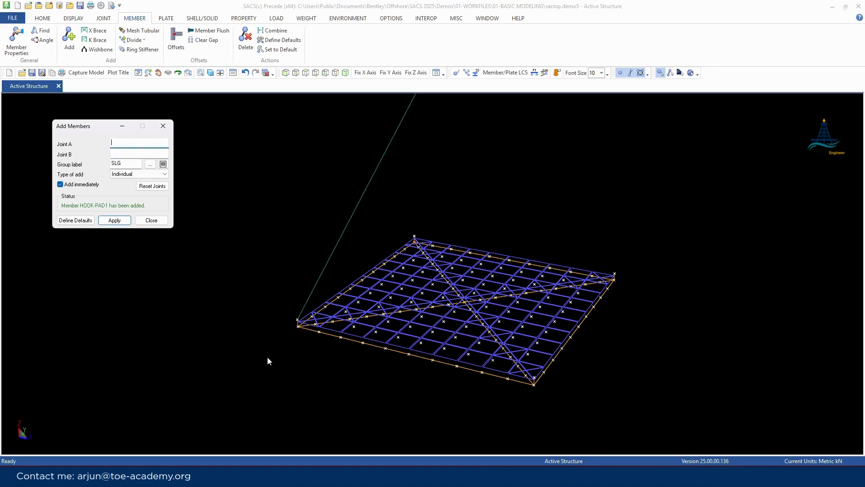
- Add an SLG sling member from HOOK to padeye joint PAD2
scroll(269, 357, down, 2)
click(374, 169)
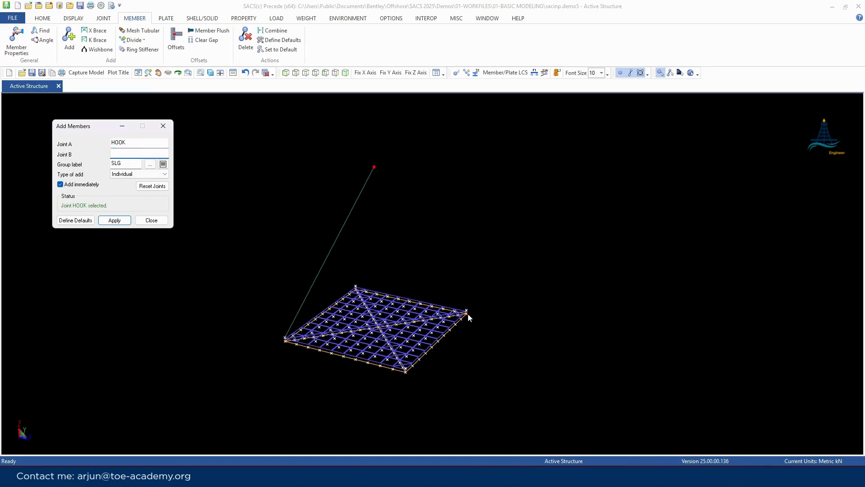
scroll(468, 312, up, 3)
click(228, 253)
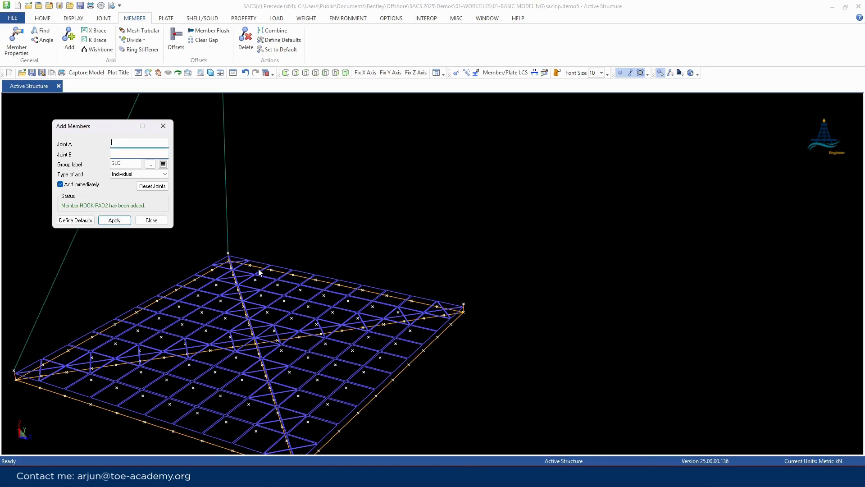
- Add an SLG sling member from HOOK to padeye joint PAD3
scroll(349, 274, down, 3)
click(297, 139)
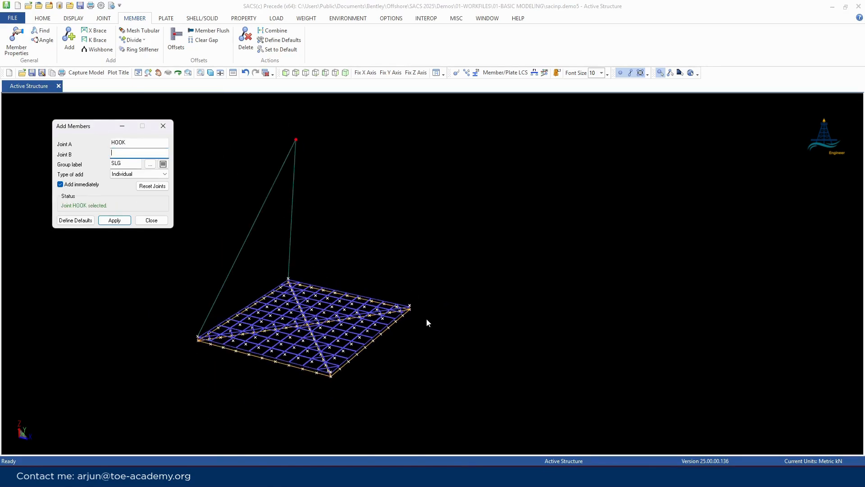
scroll(426, 318, up, 3)
click(421, 304)
- Add the last SLG sling member from HOOK to padeye joint PAD4 and finish adding members
scroll(464, 318, down, 3)
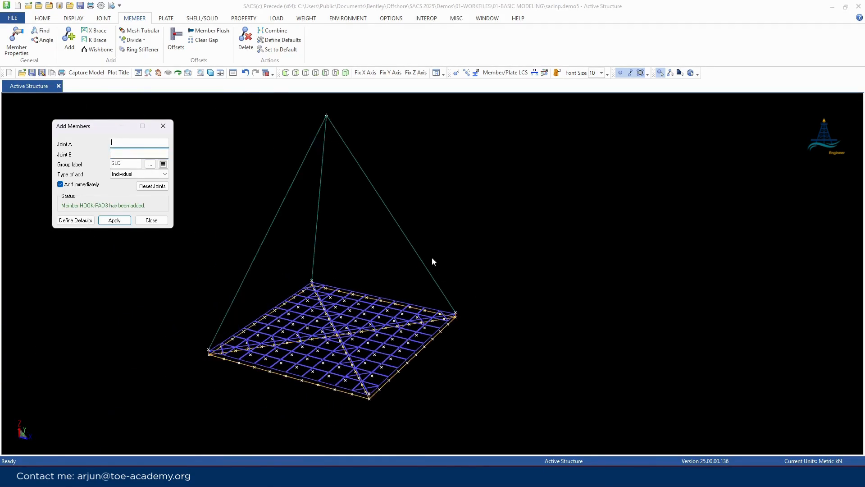
click(325, 116)
scroll(392, 397, up, 3)
click(388, 377)
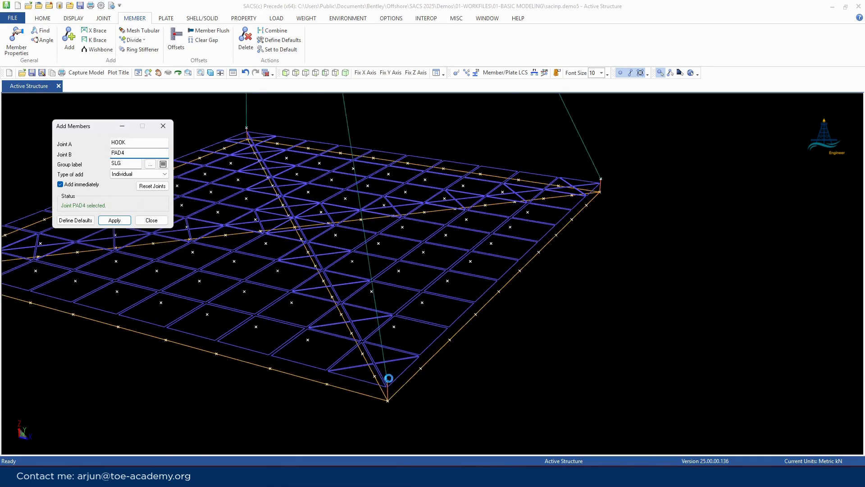
scroll(389, 377, down, 3)
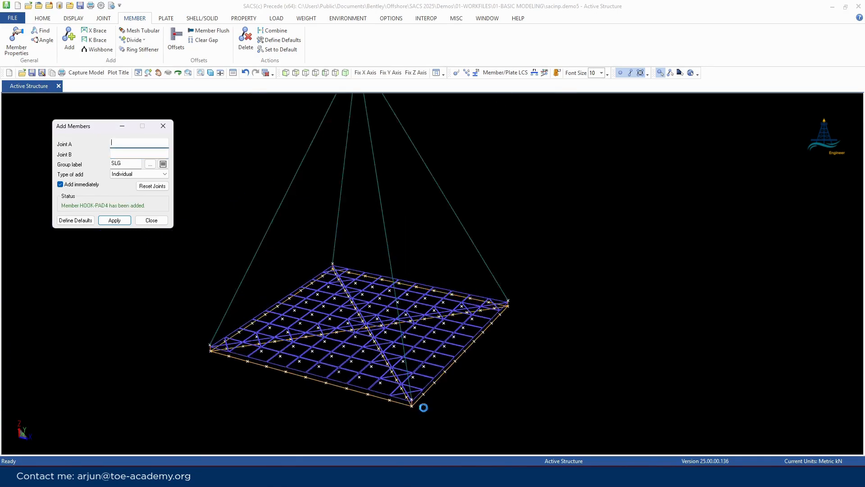
click(162, 126)
scroll(294, 269, up, 1)
scroll(238, 168, down, 3)
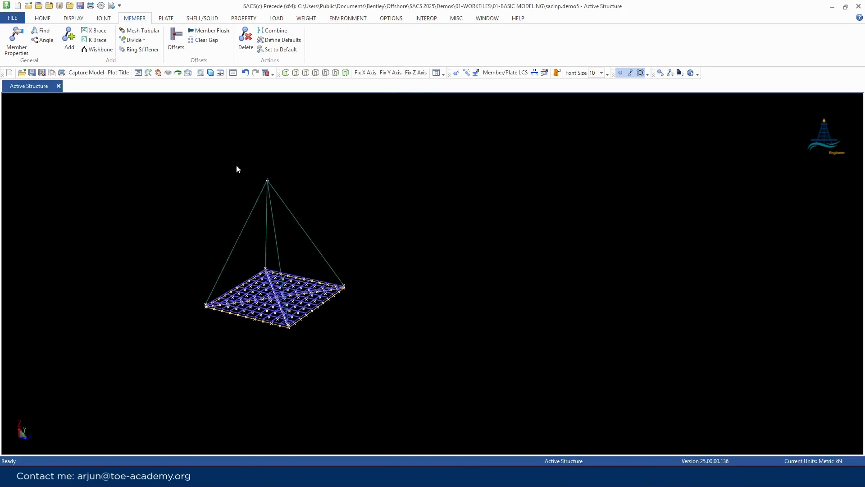
- Open the member properties for editing the sling members
scroll(196, 154, up, 2)
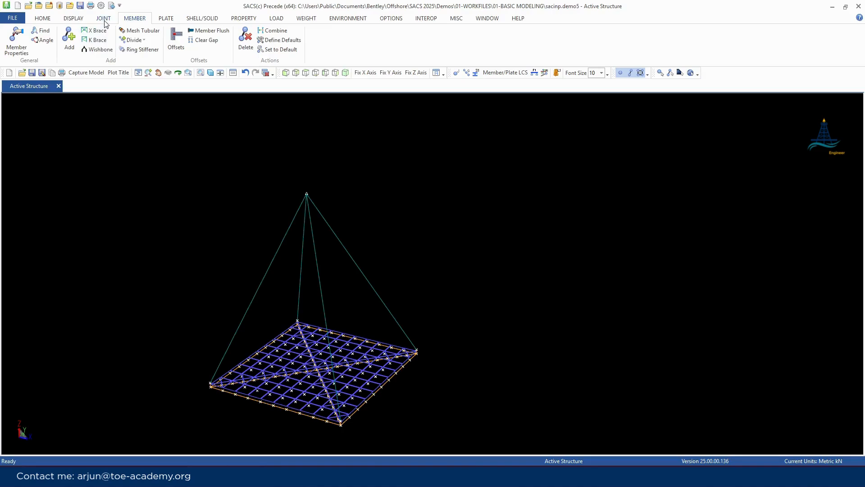
click(28, 54)
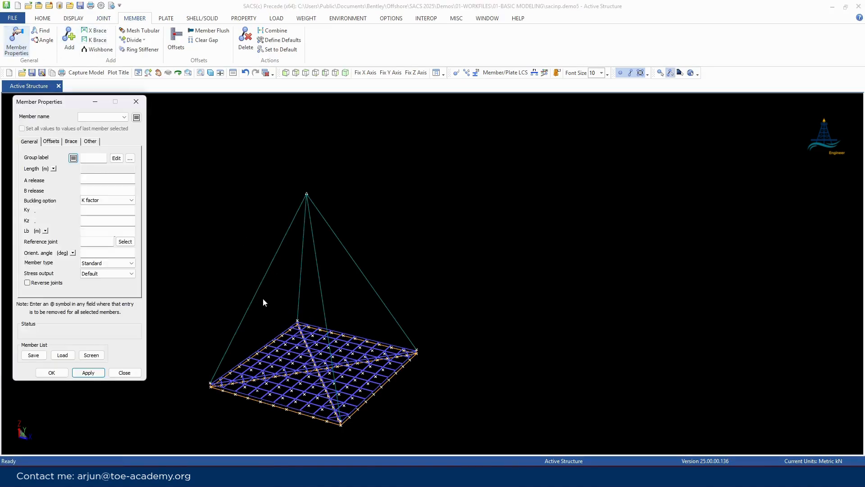
click(274, 257)
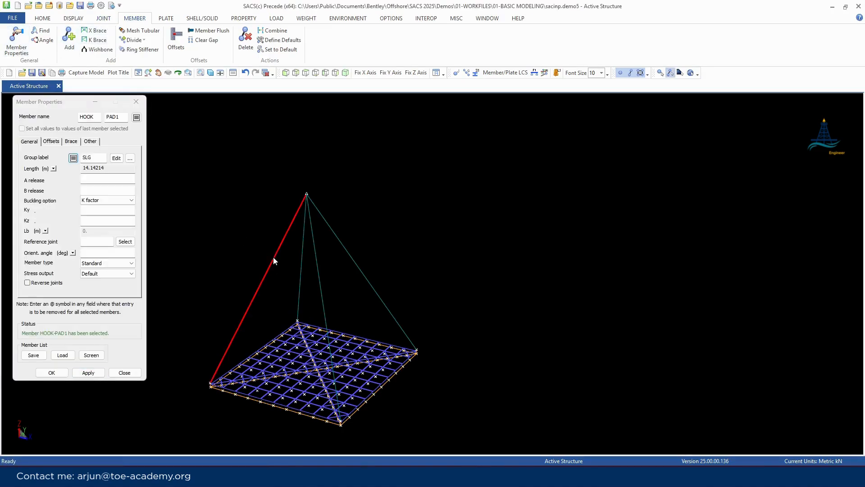
click(302, 266)
click(317, 275)
click(354, 259)
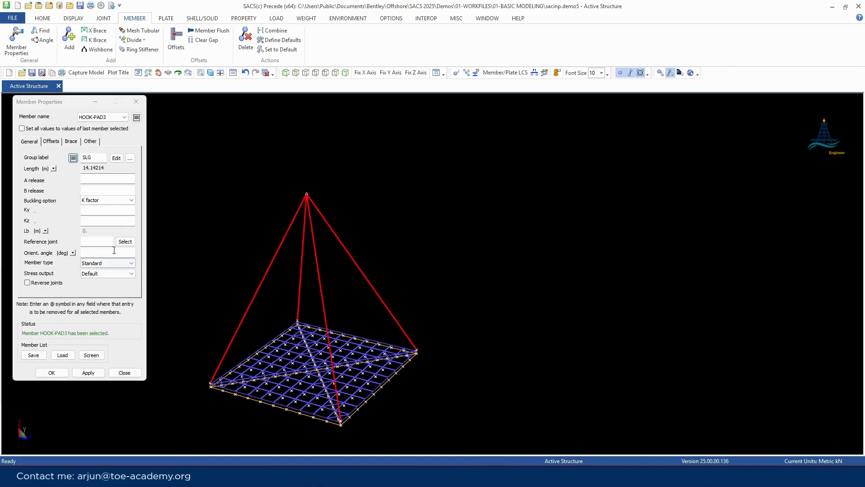
- Select only the sling member HOOK-PAD1 and set its A release to 000011 and B release to 000111
click(95, 180)
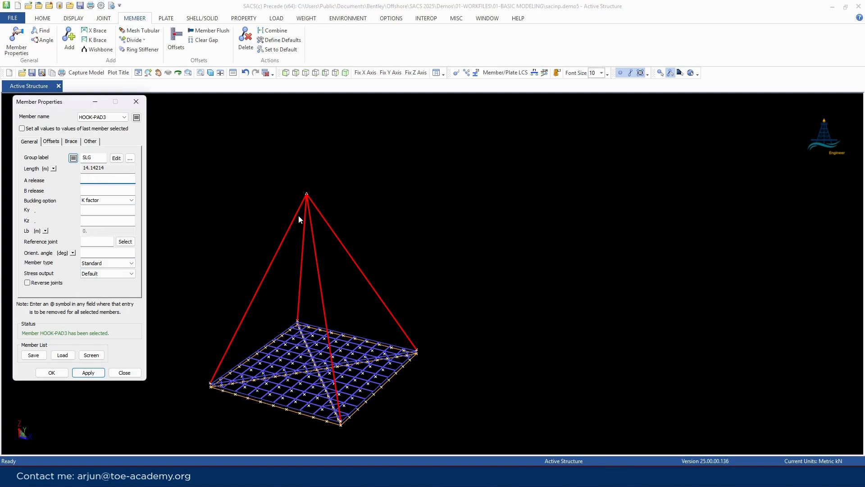
click(284, 240)
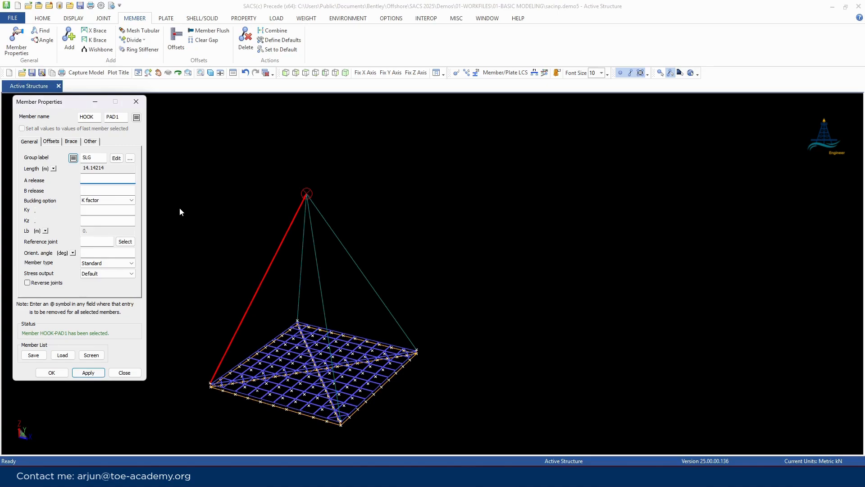
text(000011)
click(114, 189)
text(000111)
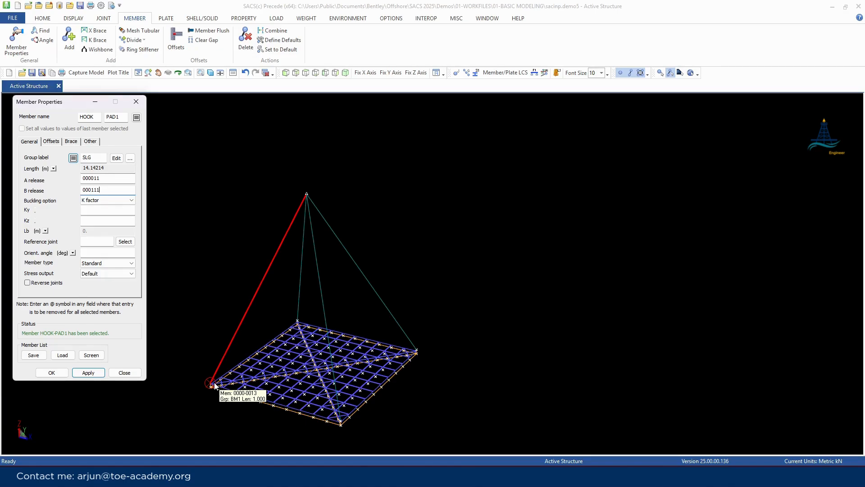
- Set the member type of sling HOOK-PAD1 to Tension and apply the member properties
scroll(255, 257, down, 5)
scroll(316, 290, up, 5)
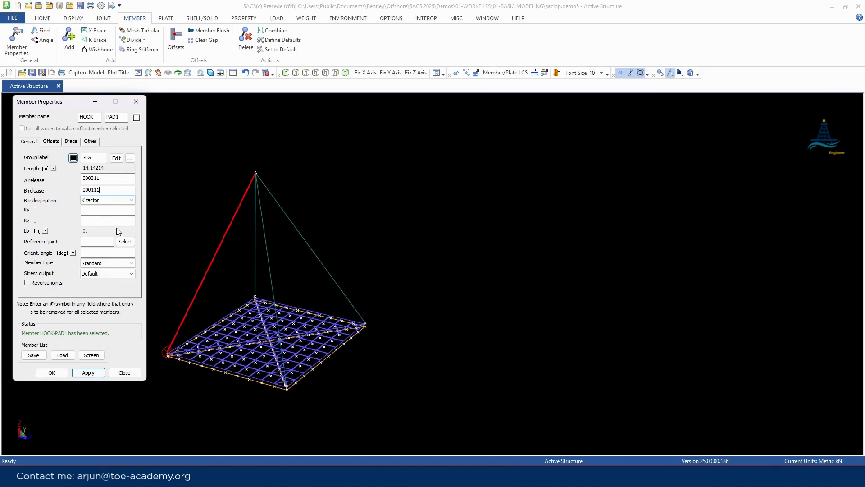
click(115, 268)
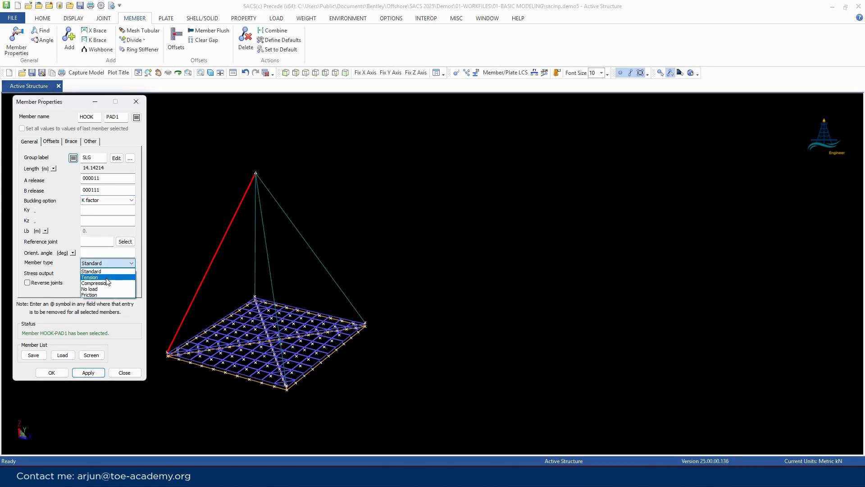
click(108, 278)
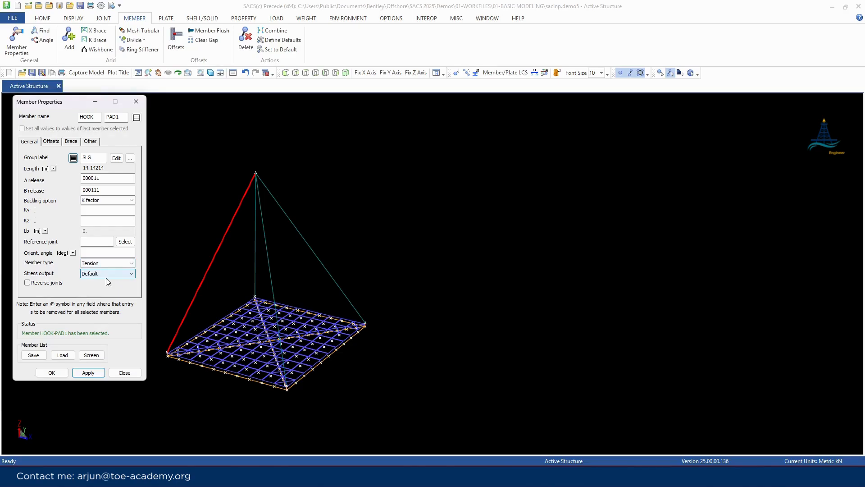
click(89, 372)
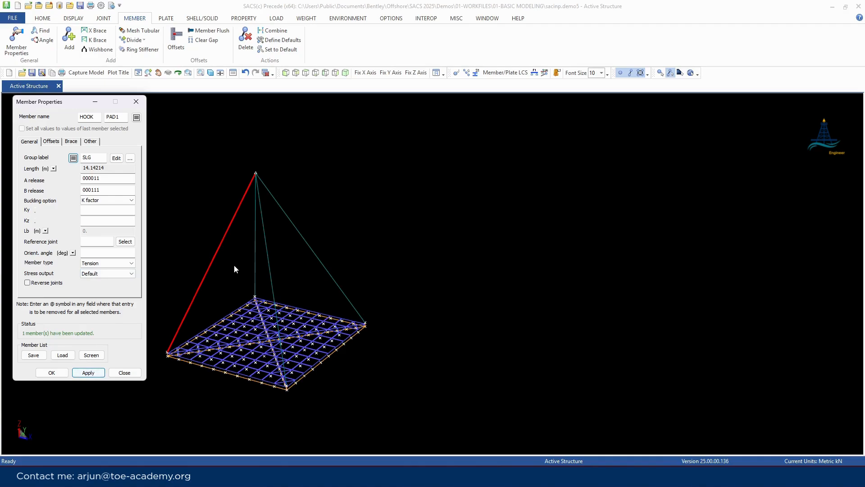
- Select the other three sling members together and set their A release to 000011 and B release to 000111
click(255, 258)
click(270, 269)
click(310, 245)
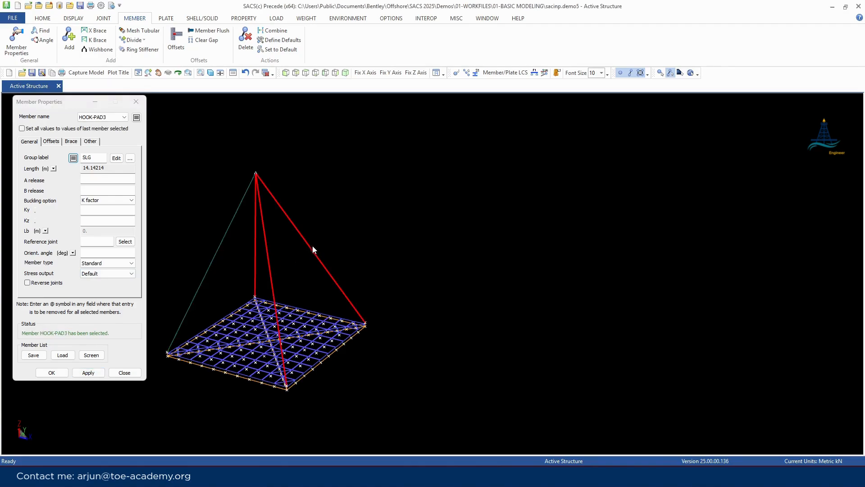
click(110, 181)
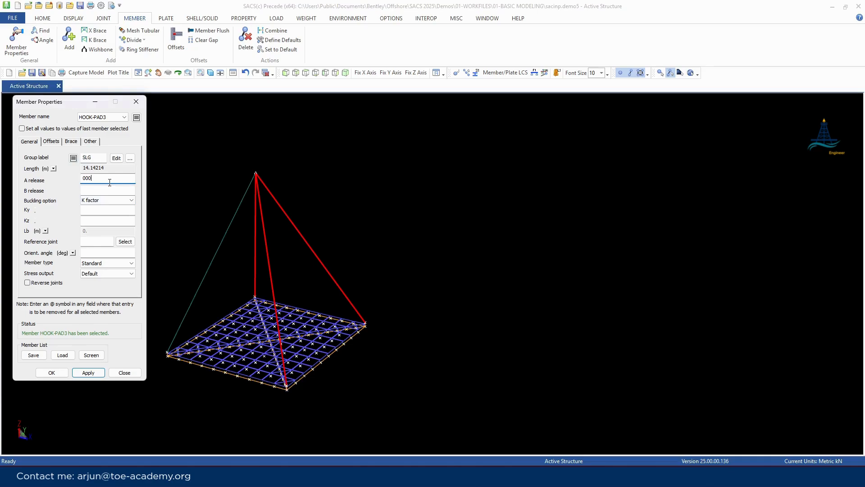
text(000011)
click(102, 188)
text(000111)
- Set the member type of the three selected slings to Tension, apply it and finish editing member properties
click(105, 264)
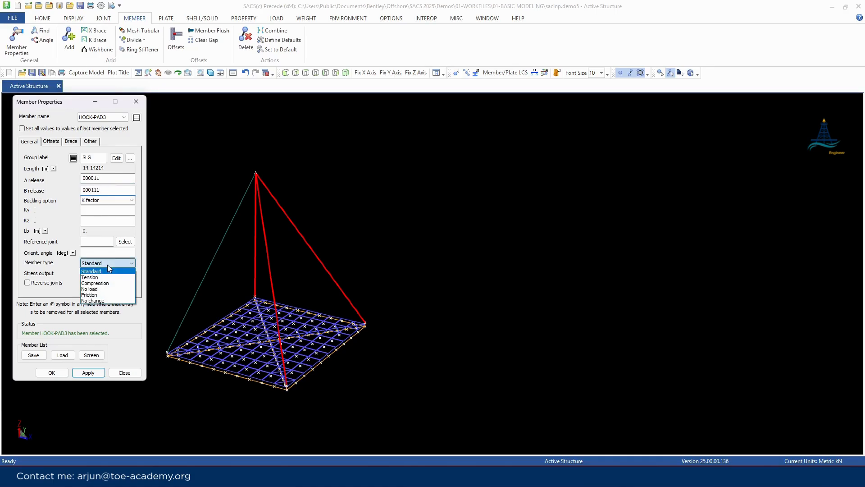
click(103, 277)
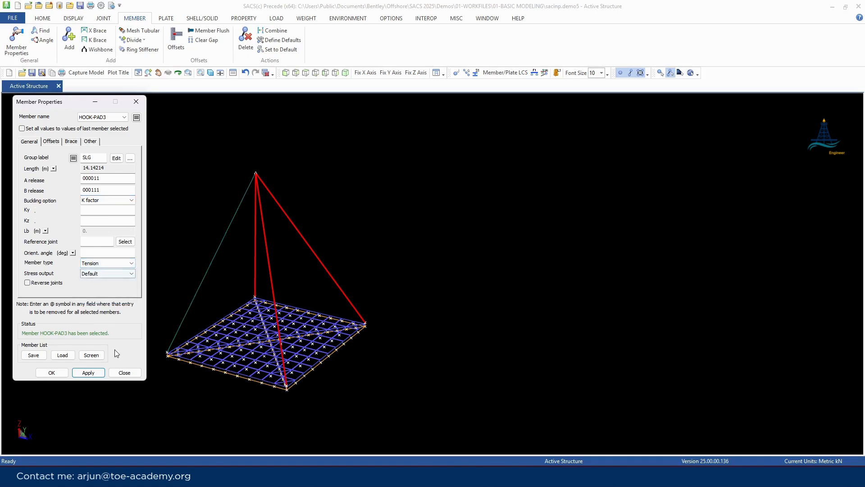
click(88, 372)
click(125, 373)
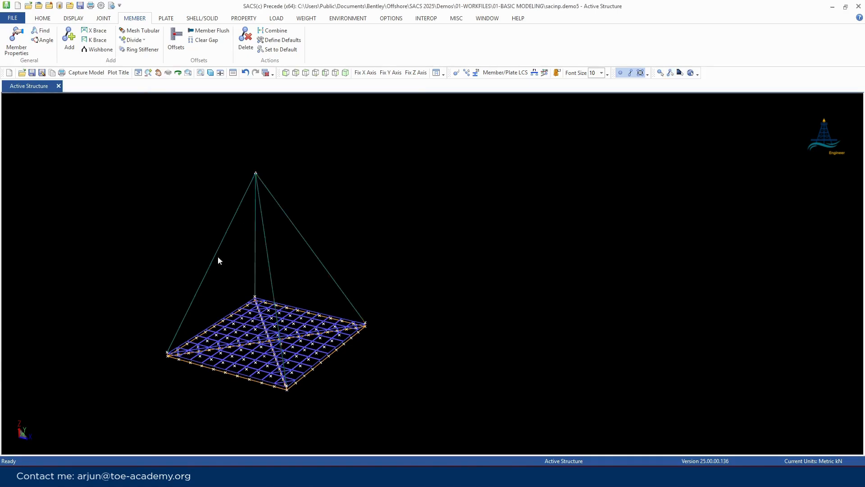
- Show the joint fixity and member end release labels on the model with font size 16
scroll(258, 345, up, 3)
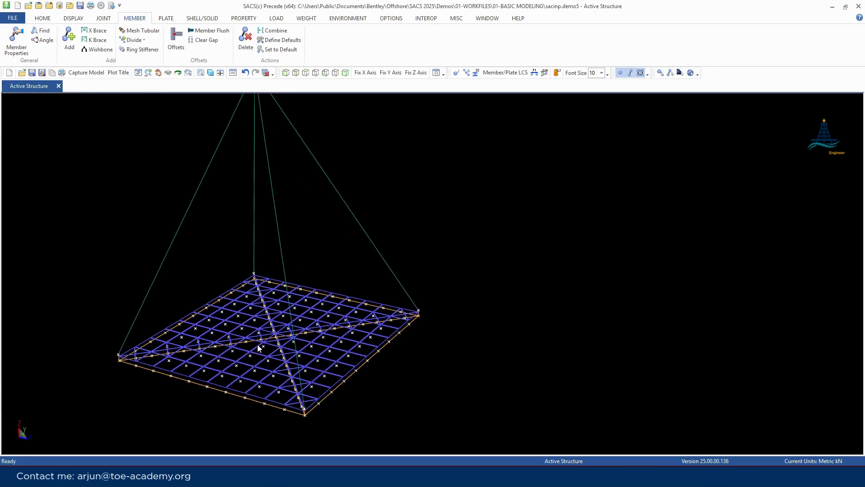
scroll(258, 345, down, 1)
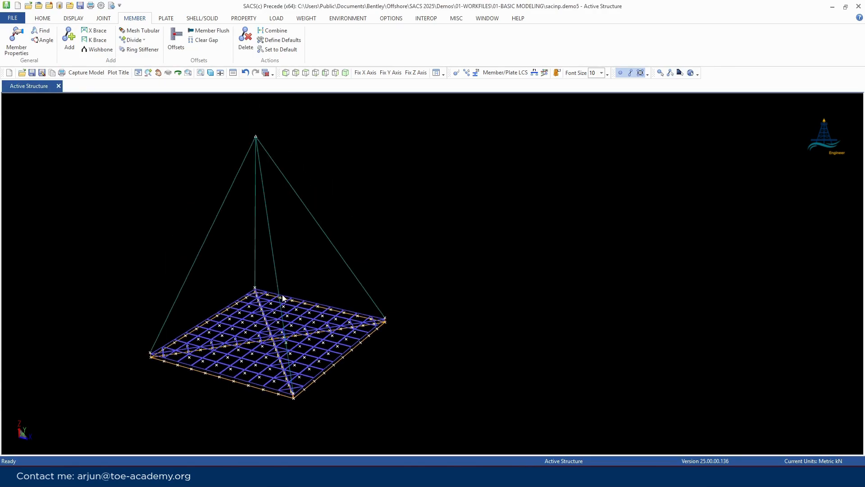
click(75, 19)
click(160, 43)
scroll(266, 147, up, 2)
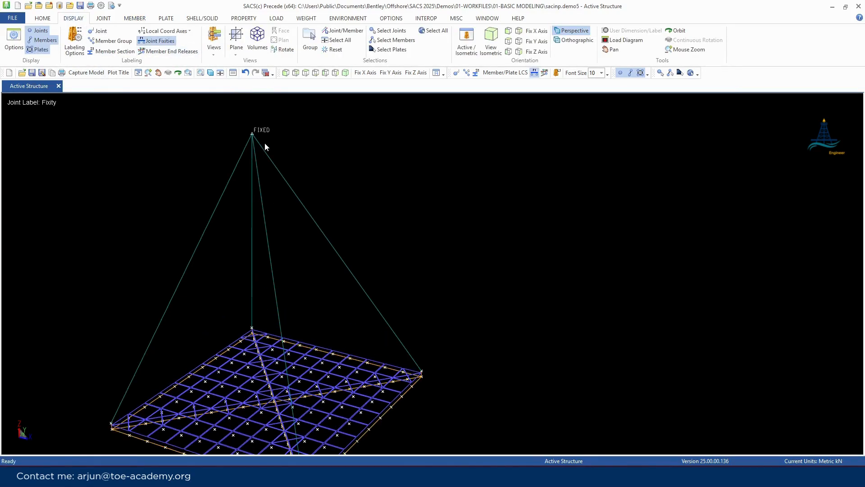
click(601, 73)
click(579, 123)
click(168, 51)
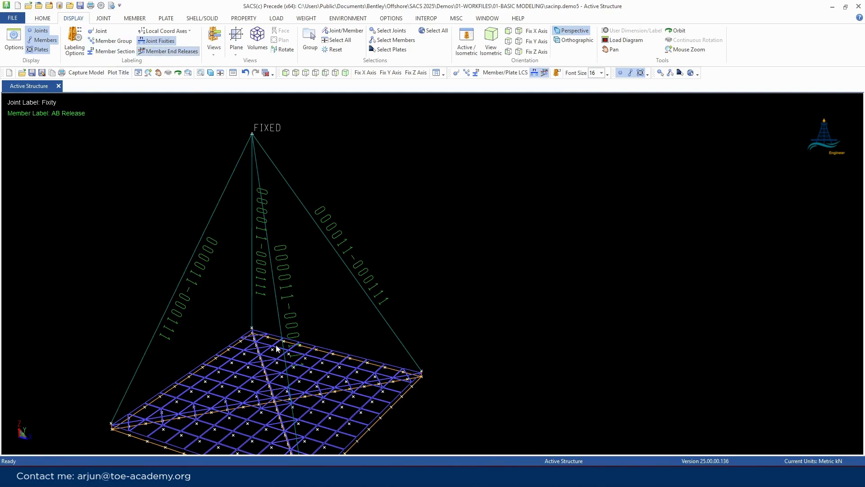
scroll(194, 253, down, 2)
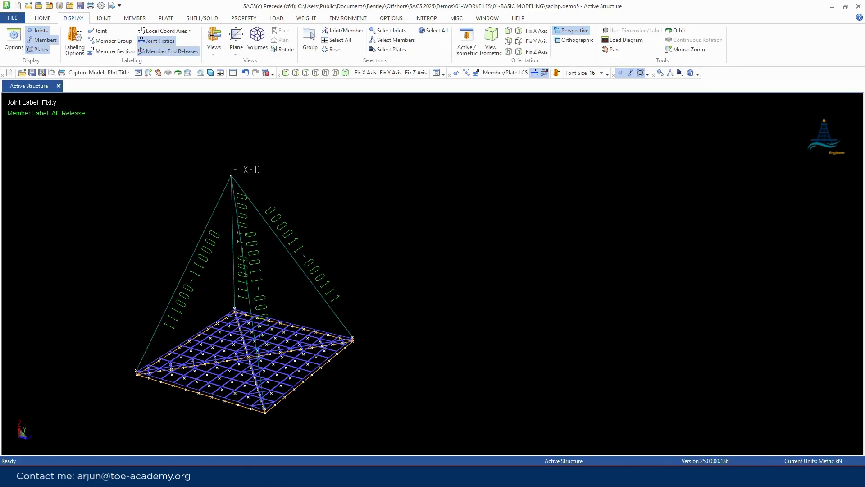
- Switch to Calculator, compute the combined factor 1.1 × 2 × 1.3 × 1.05 × 1.5, and close it
click(325, 476)
text(c)
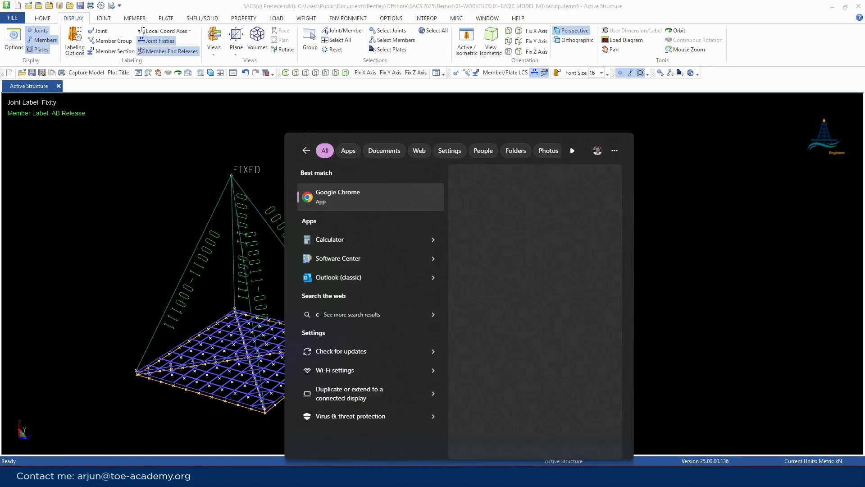
text(a)
click(356, 199)
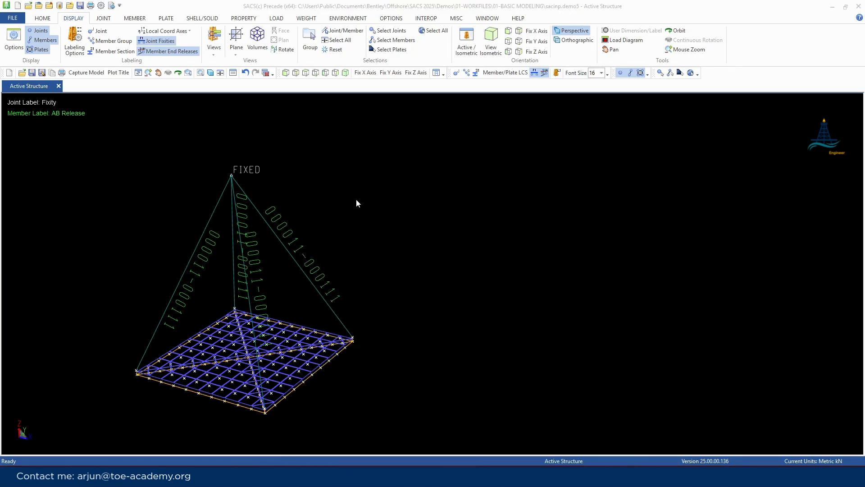
drag(658, 149, 420, 111)
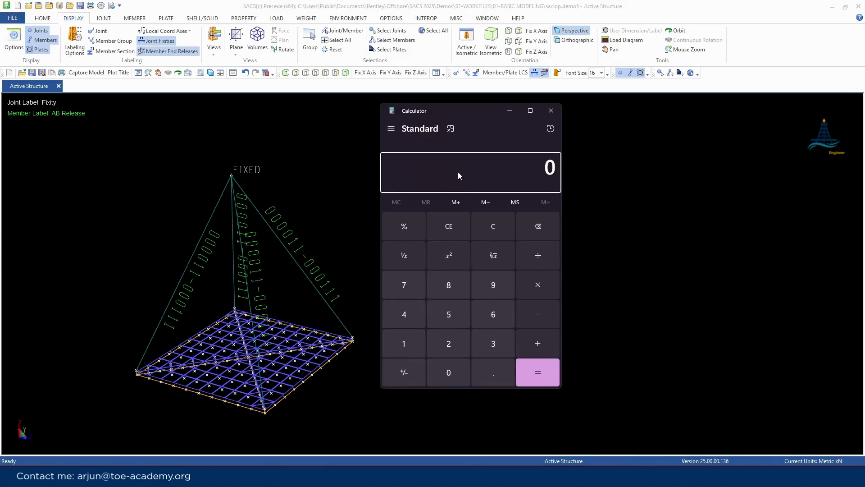
text(1.1)
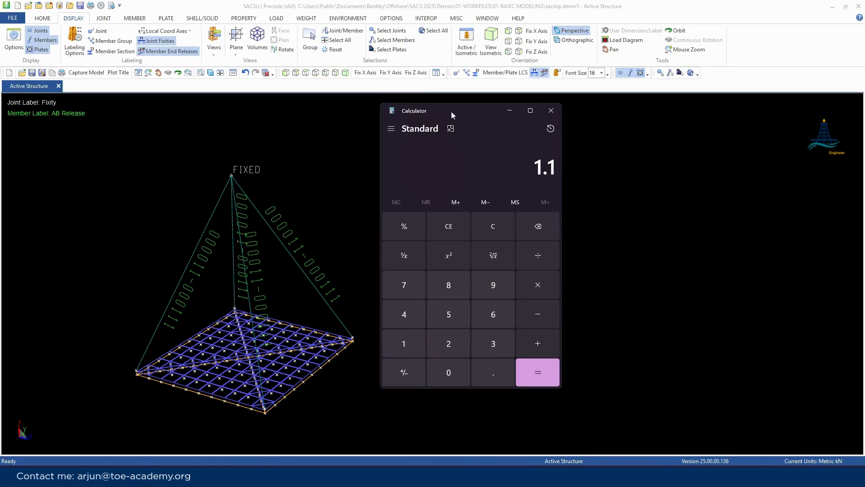
drag(450, 112, 707, 127)
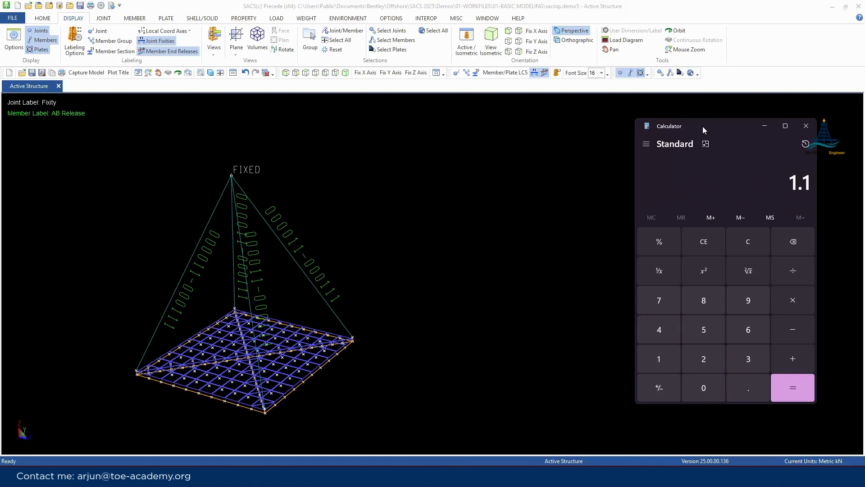
text(*)
text(2*1.3*1.05*1.5)
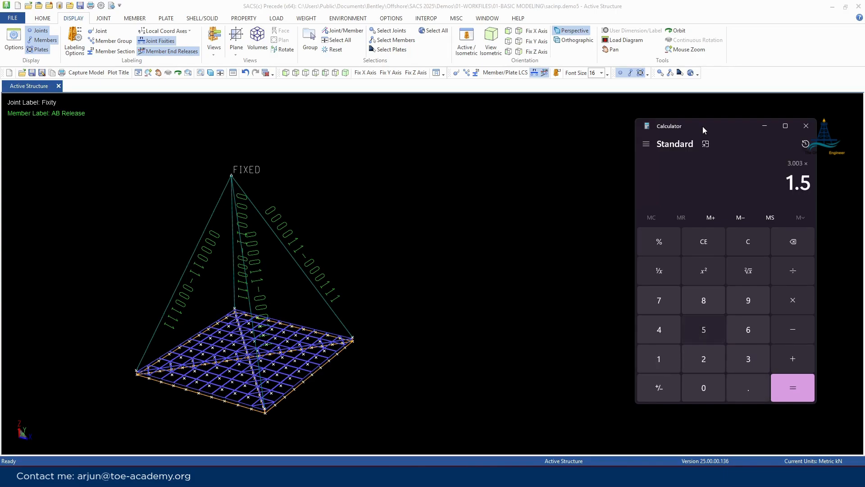
key(Return)
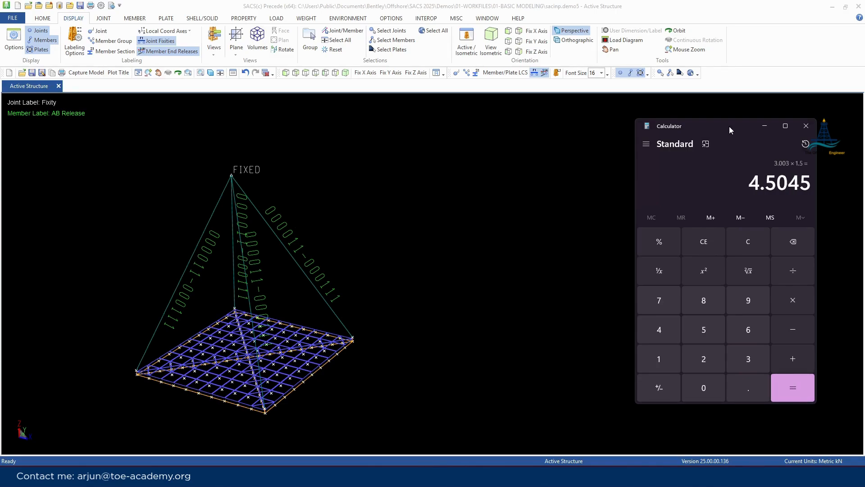
click(807, 126)
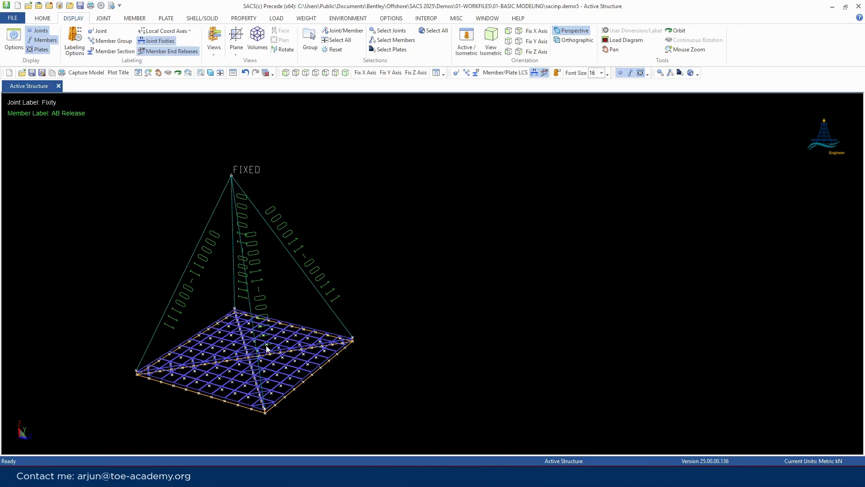
- Add load combination LC1 containing the SELF load condition with a factor of 1.3
click(277, 18)
click(324, 39)
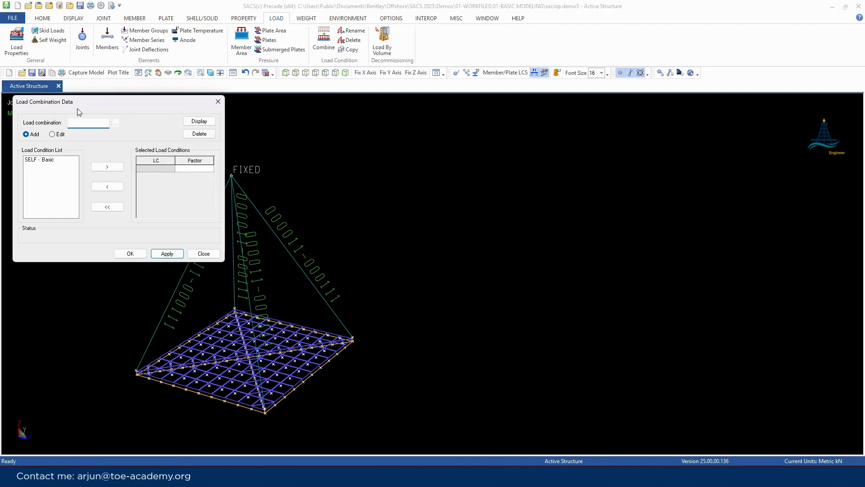
drag(73, 103, 532, 118)
click(536, 139)
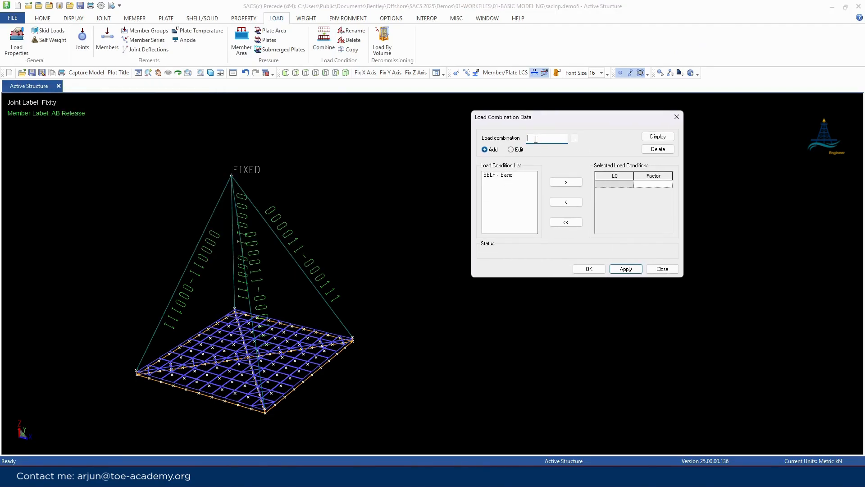
text(LC1)
double_click(504, 175)
click(658, 185)
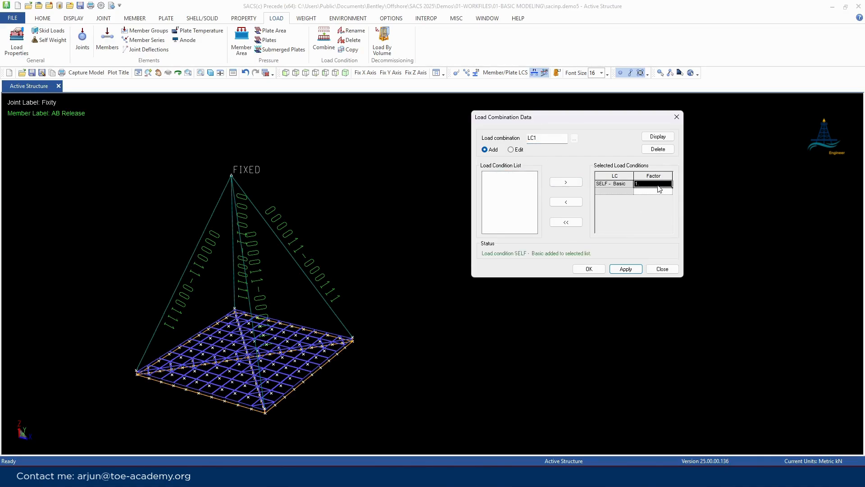
text(1.3)
click(626, 269)
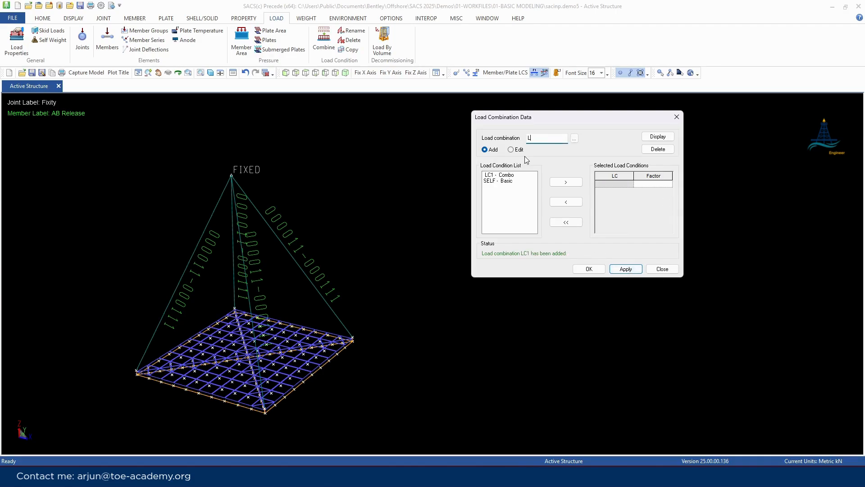
- Add load combination LC2 containing the SELF load condition and finish defining combinations
text(LC2)
click(507, 181)
double_click(507, 181)
click(654, 184)
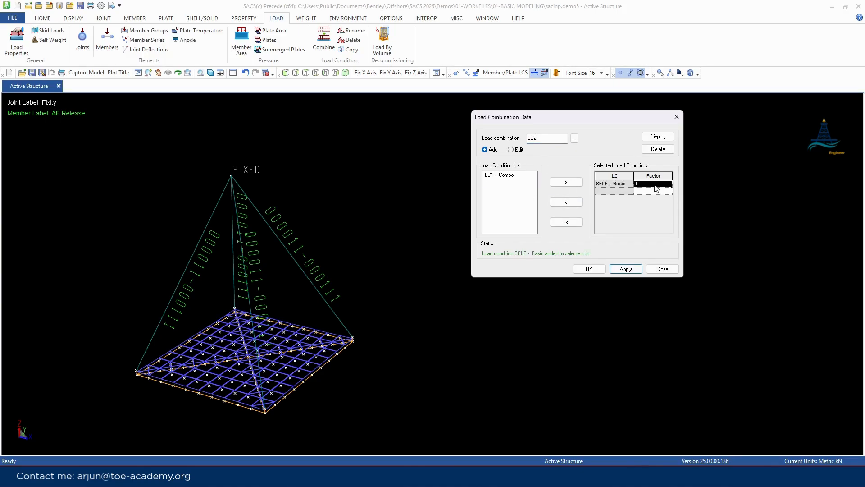
click(625, 269)
click(662, 270)
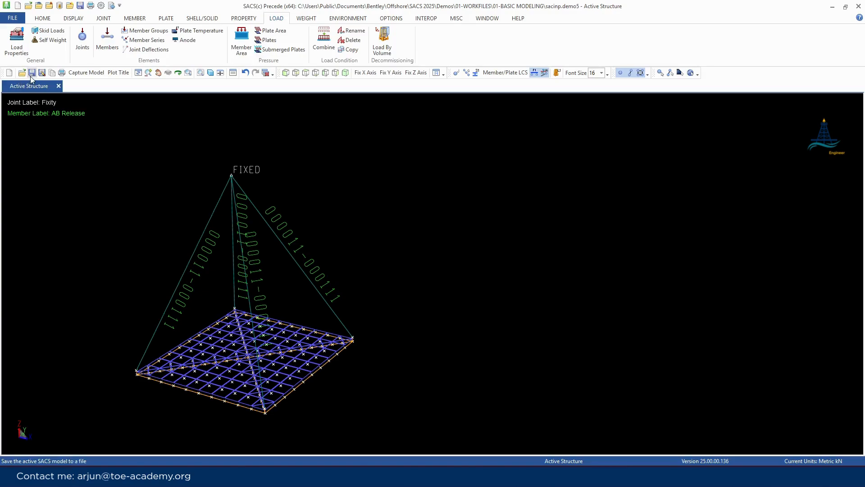
- Open the structural plane display settings for an XY plane
scroll(274, 425, up, 2)
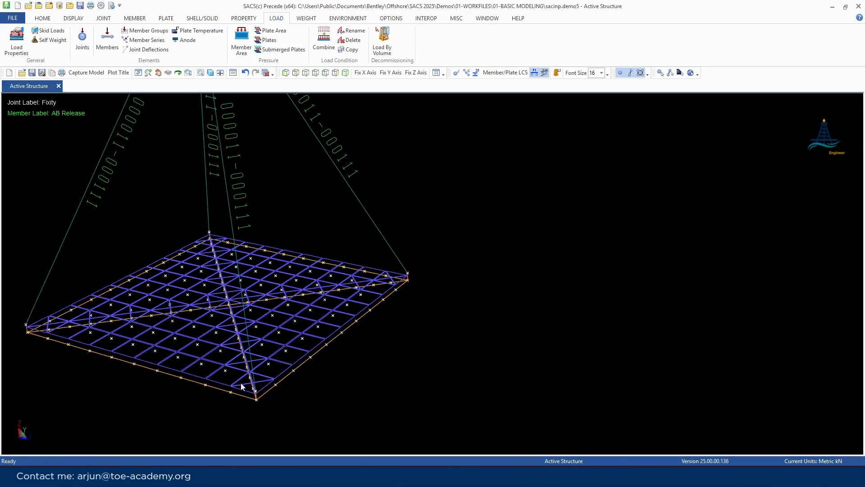
scroll(241, 382, down, 1)
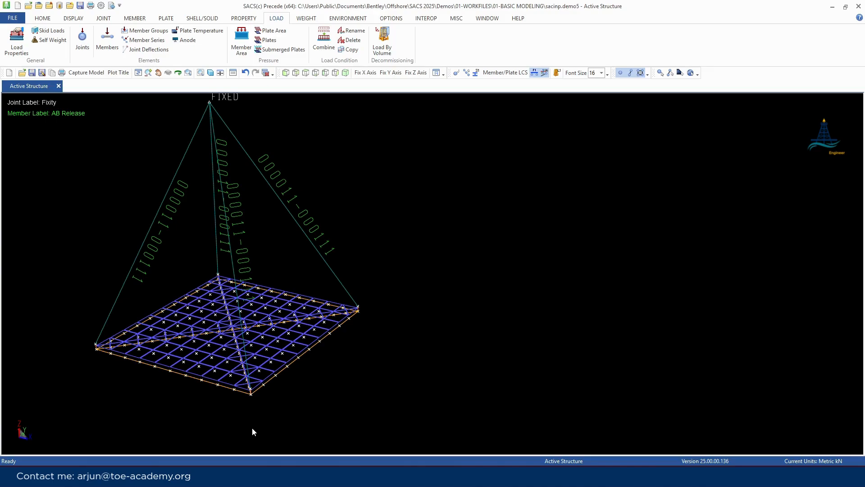
scroll(253, 429, down, 1)
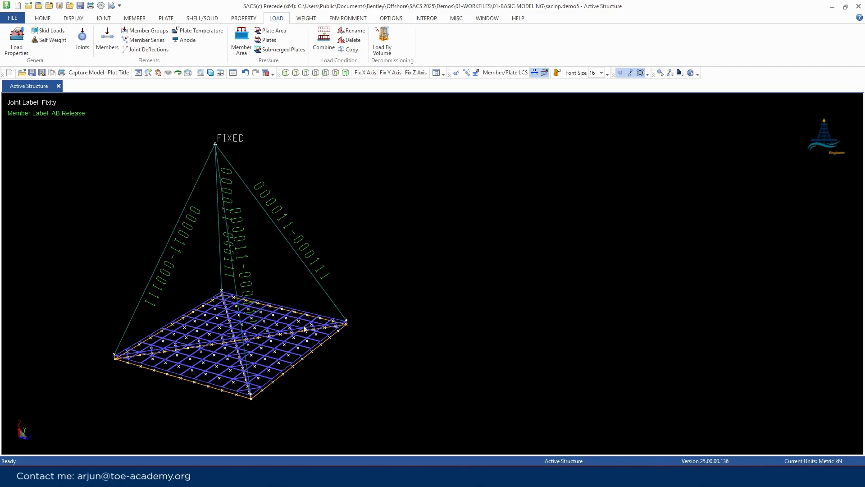
click(79, 21)
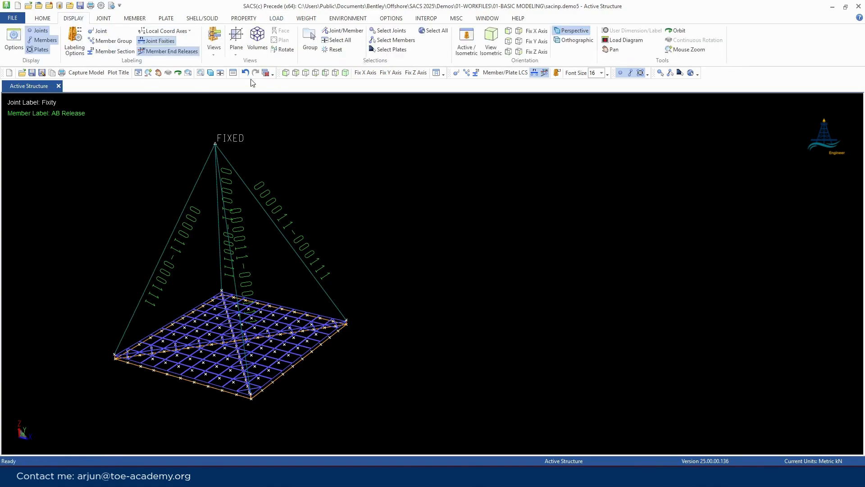
click(236, 45)
click(257, 82)
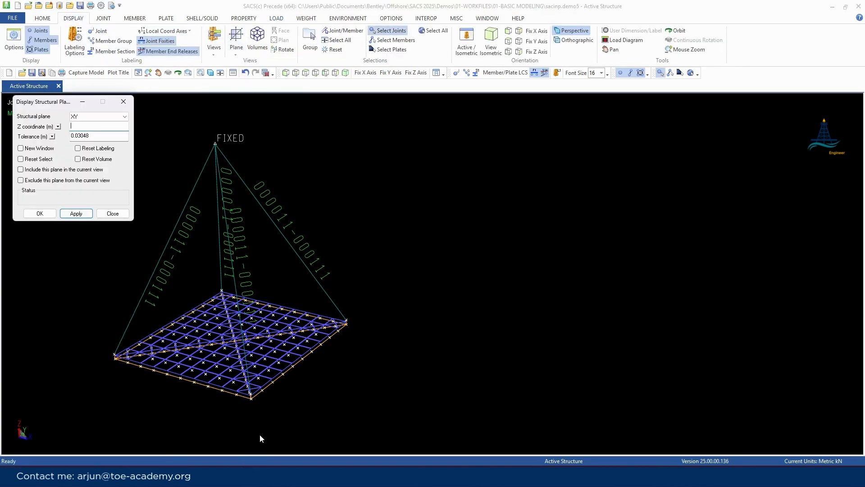
- Display only the XY structural plane at Z coordinate 0
text(0.)
key(Return)
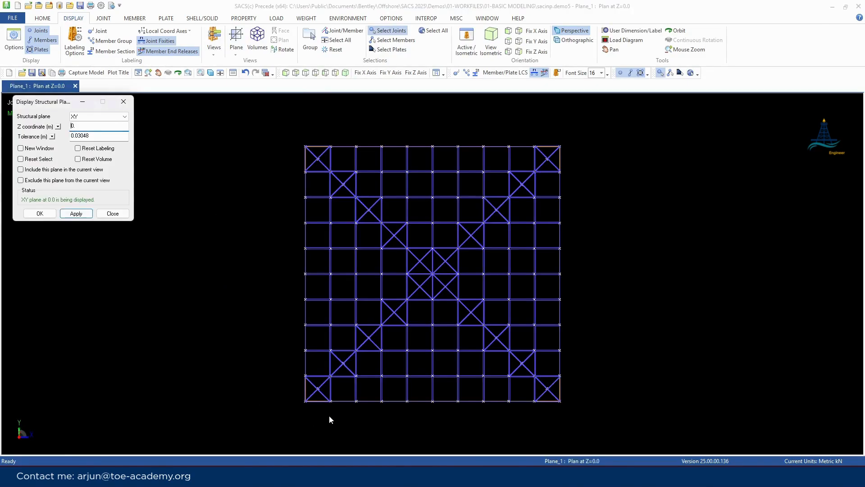
click(123, 102)
scroll(104, 195, down, 4)
scroll(311, 221, up, 4)
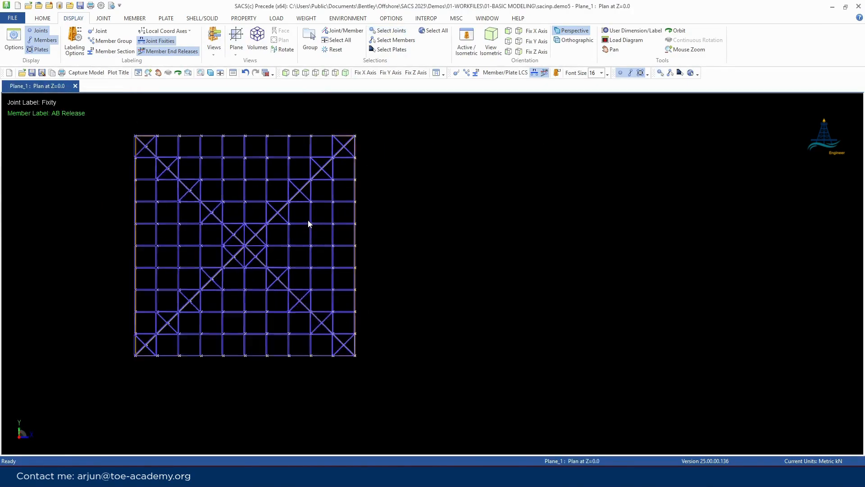
scroll(354, 276, down, 2)
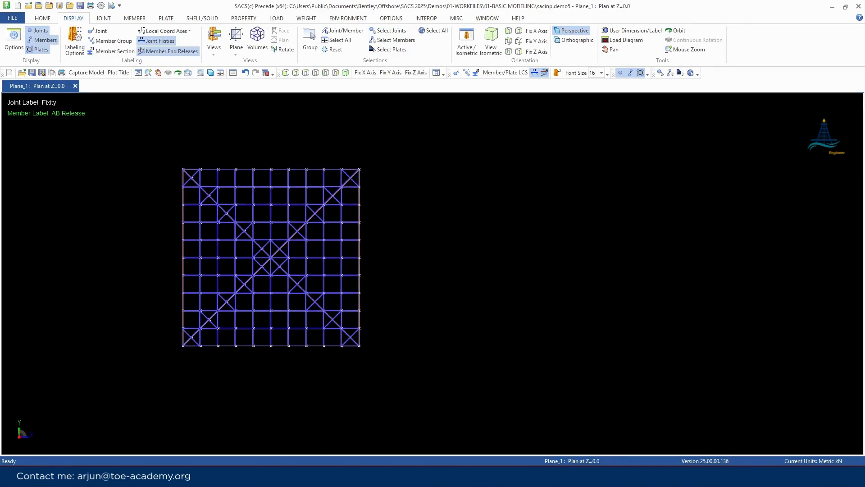
- Capture a screen snip of the plan and write red (x,y) notes at the grid's upper-left and lower-right corners
key(super+shift+s)
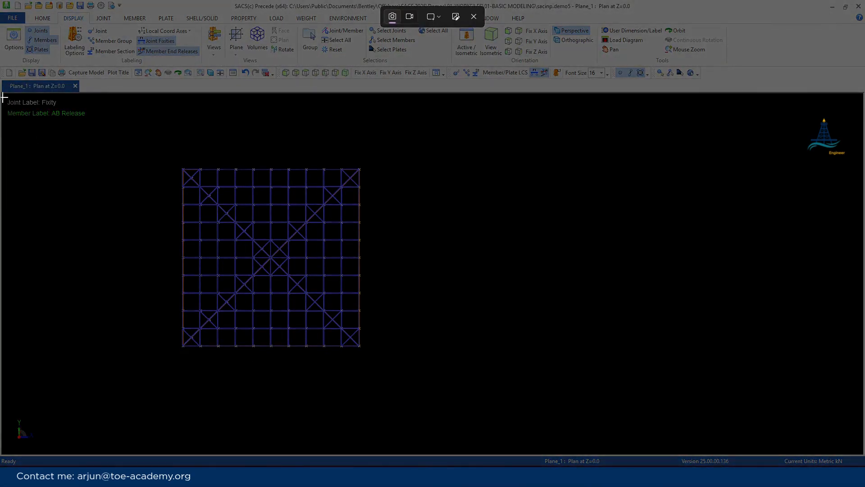
drag(3, 96, 548, 452)
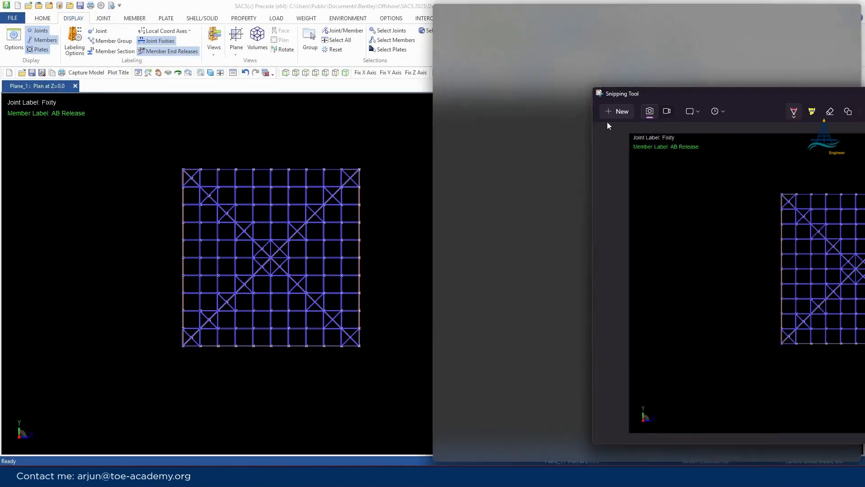
drag(645, 89, 252, 91)
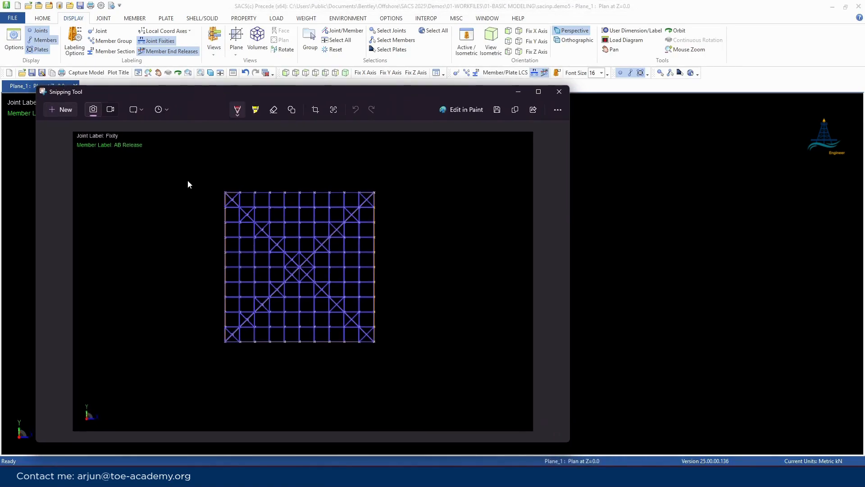
mouse_move(198, 171)
mouse_down()
mouse_move(196, 181)
mouse_move(209, 177)
mouse_move(204, 182)
mouse_move(219, 174)
mouse_move(225, 188)
mouse_up()
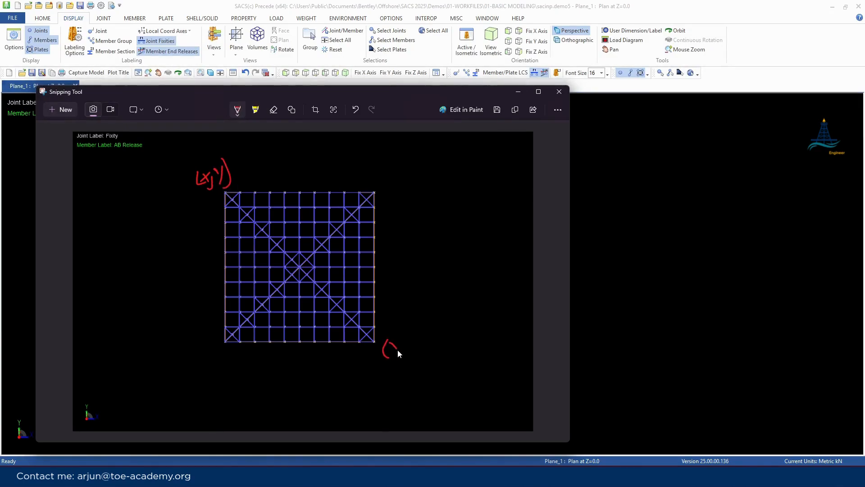
drag(394, 349, 416, 357)
- Annotate the snip in green with an X arrow upper-left, a Y arrow lower-right and (X,Y) at the lower-left corner, then close it
click(237, 111)
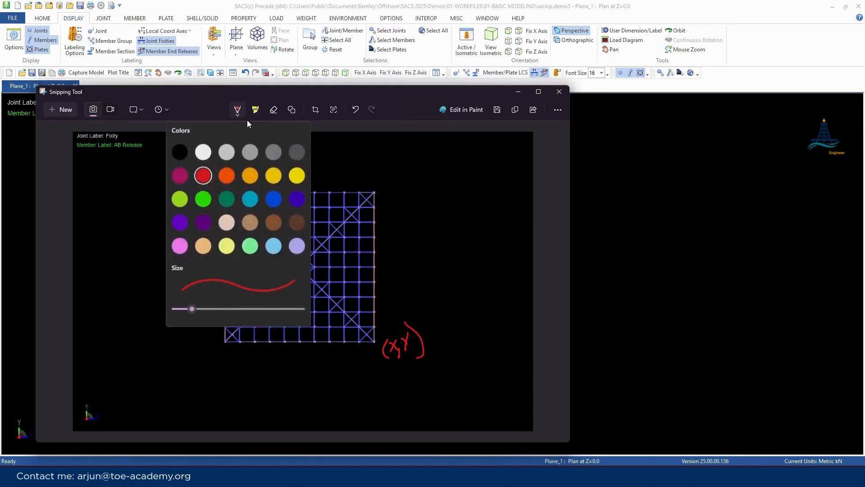
click(226, 197)
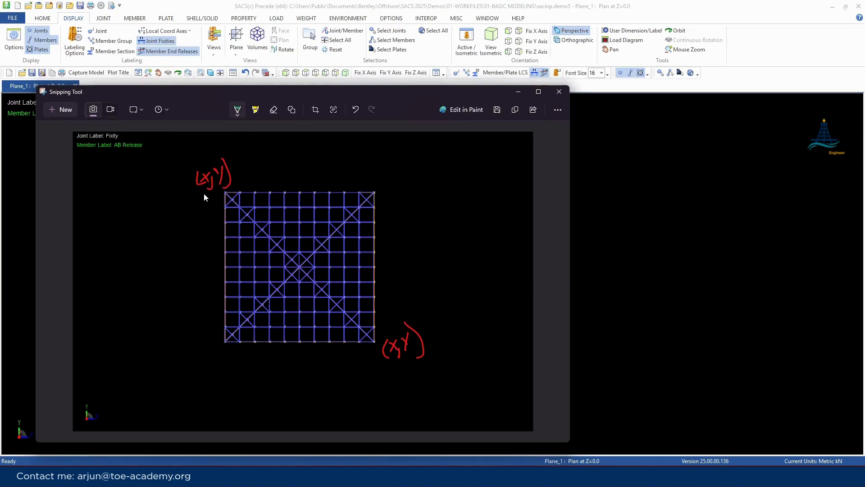
mouse_move(209, 197)
mouse_down()
mouse_move(217, 197)
mouse_move(193, 218)
mouse_up()
mouse_move(371, 352)
mouse_down()
mouse_move(367, 377)
mouse_move(369, 353)
mouse_move(386, 386)
mouse_up()
drag(391, 375, 381, 405)
mouse_move(206, 356)
mouse_down()
mouse_move(199, 368)
mouse_move(240, 372)
mouse_up()
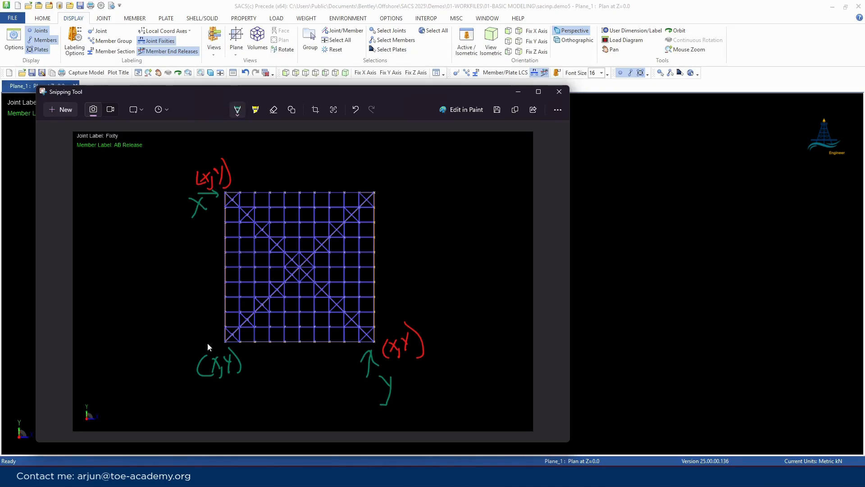
click(560, 92)
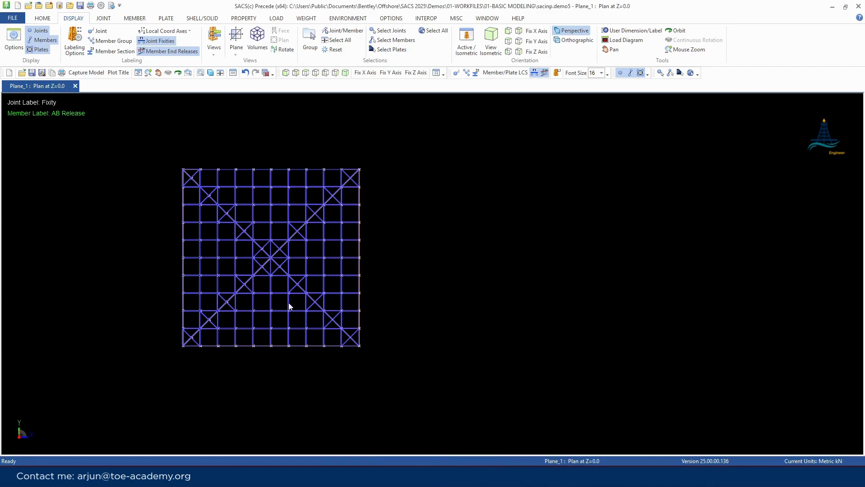
- Assign a translational X spring of 10 kN/m to the joint at the plan's upper-left corner
click(107, 18)
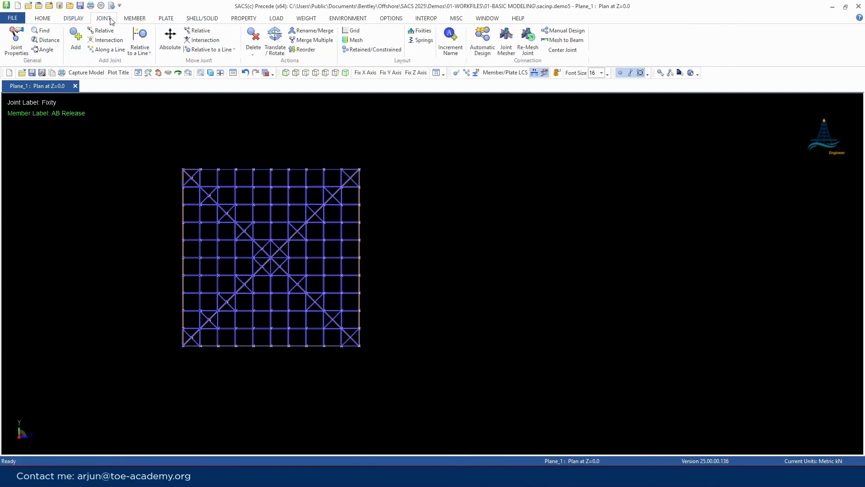
click(420, 40)
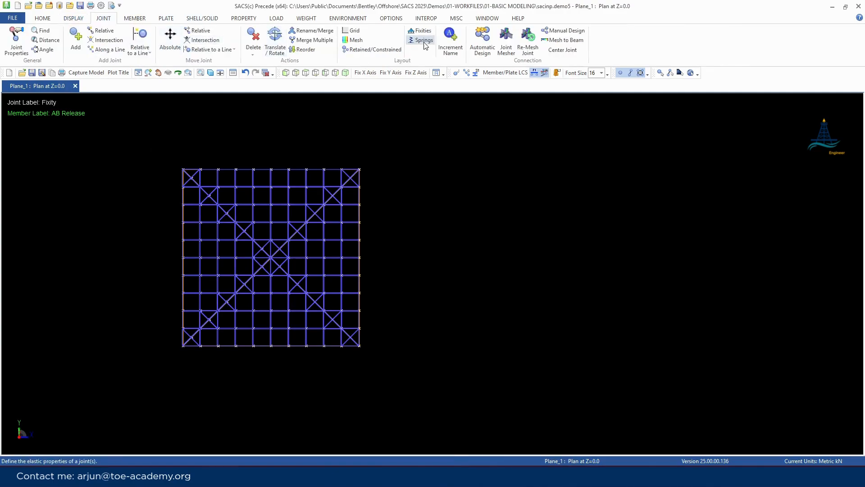
click(183, 170)
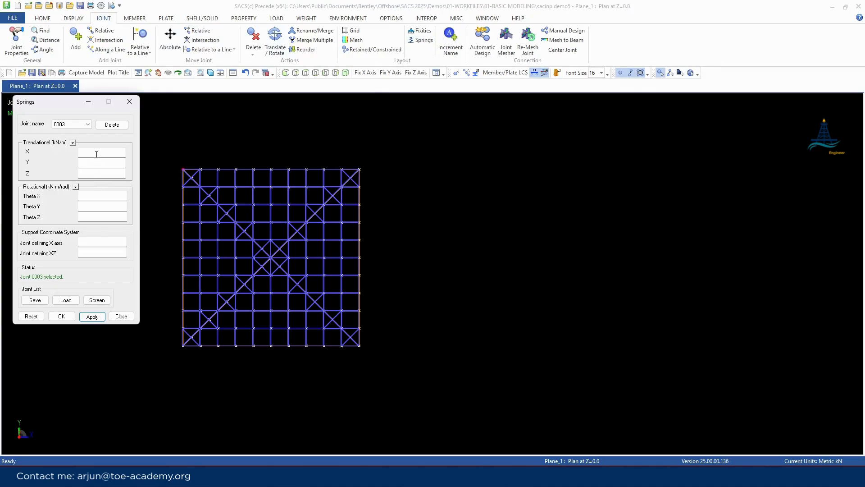
click(96, 153)
text(10)
click(92, 317)
- Assign translational X and Y springs of 10 kN/m each to the joint at the plan's lower-left corner
click(182, 347)
click(89, 151)
text(10)
click(96, 163)
text(10)
click(94, 318)
- Assign a translational Y spring of 10 kN/m to the joint at the plan's lower-right corner
click(345, 348)
click(93, 152)
click(94, 161)
text(10)
click(93, 316)
click(121, 316)
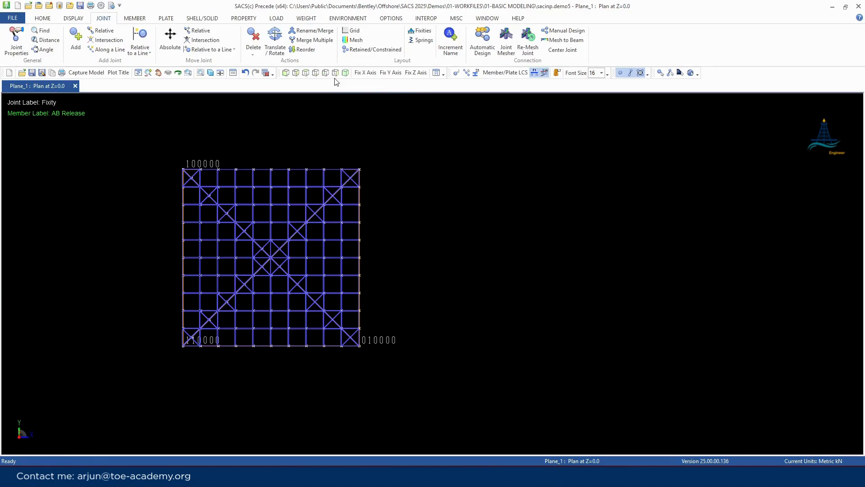
- Return to the isometric view of the full active structure
click(82, 19)
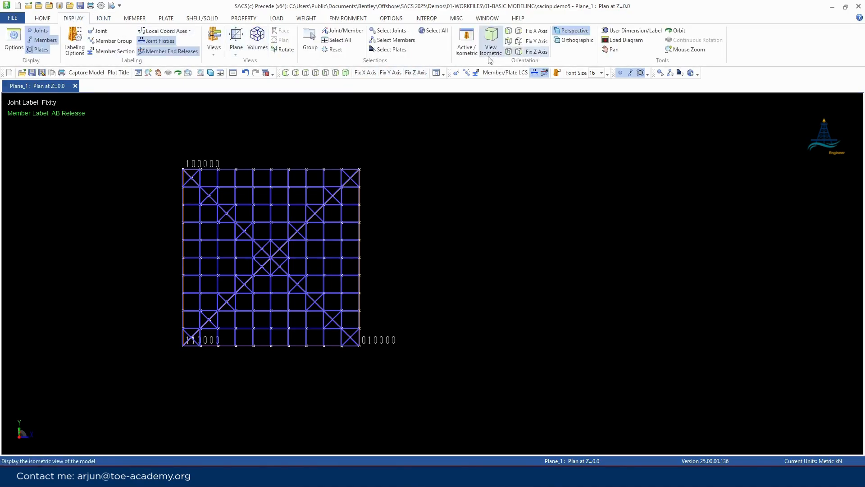
click(474, 56)
click(97, 182)
click(135, 182)
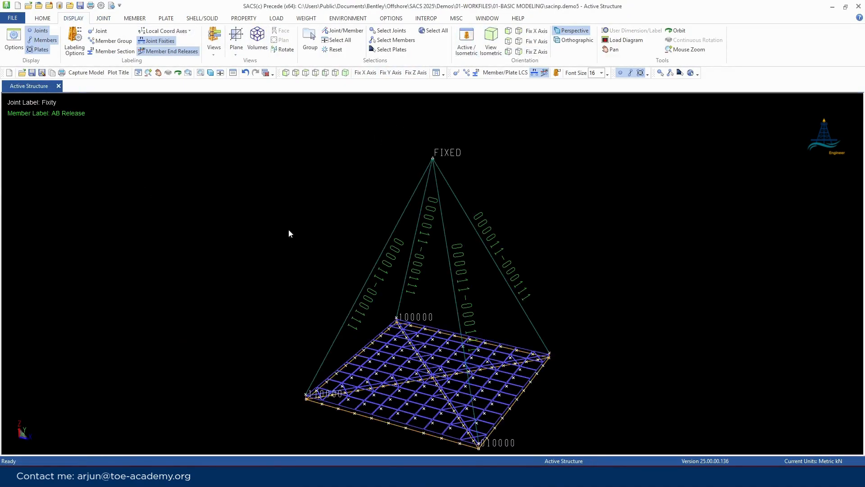
scroll(322, 247, up, 3)
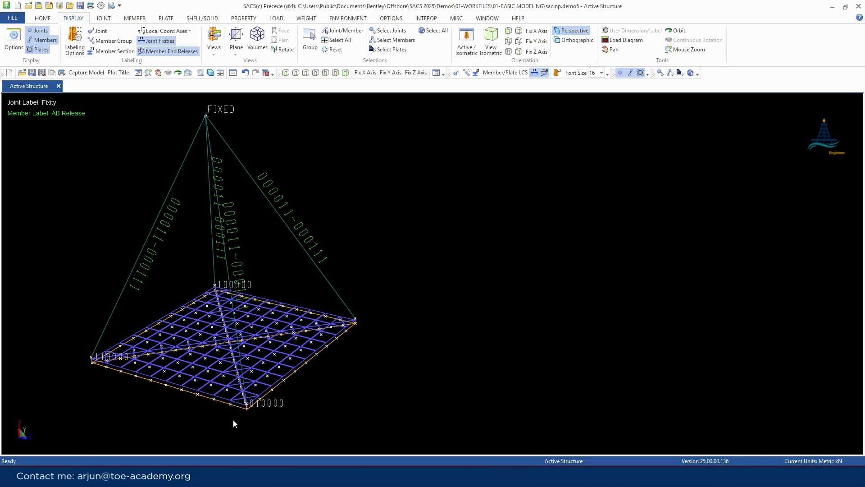
- Limit the displayed members to groups BM1 and PAD, and hide unattached joints
click(310, 41)
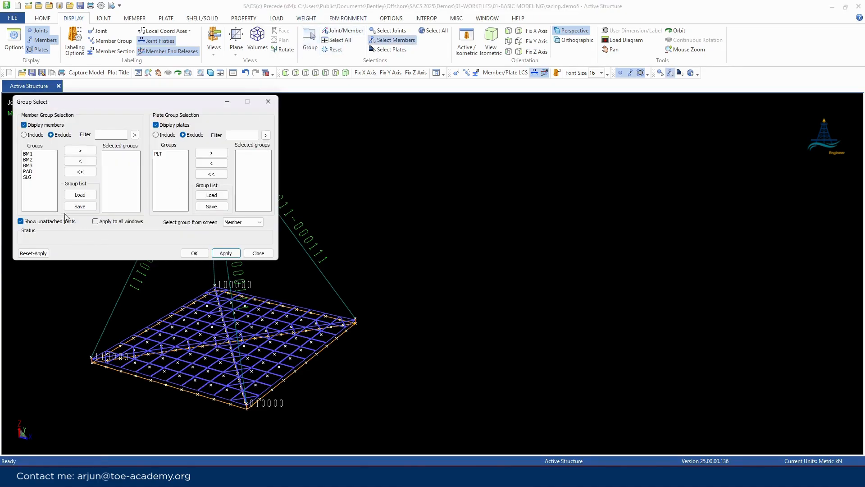
double_click(33, 154)
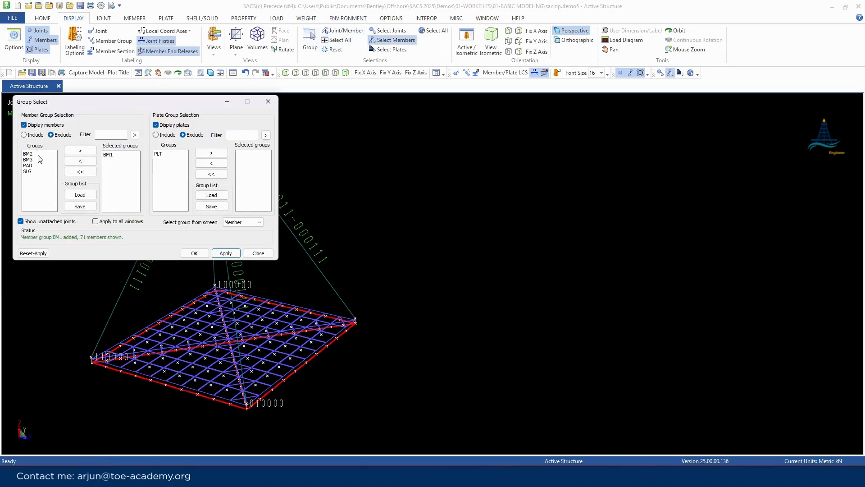
double_click(36, 166)
click(23, 135)
click(20, 220)
click(226, 253)
click(248, 253)
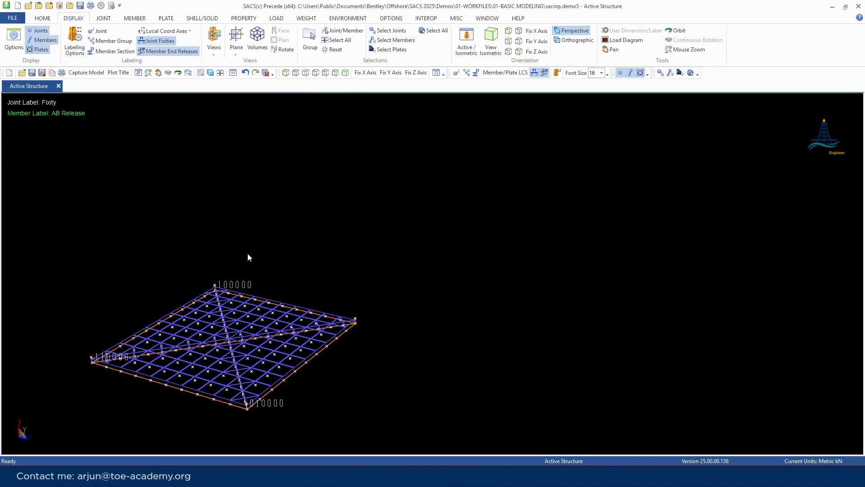
- Exclude the PLT plate group from the display and show the remaining frame in XY plan view
click(308, 37)
double_click(158, 156)
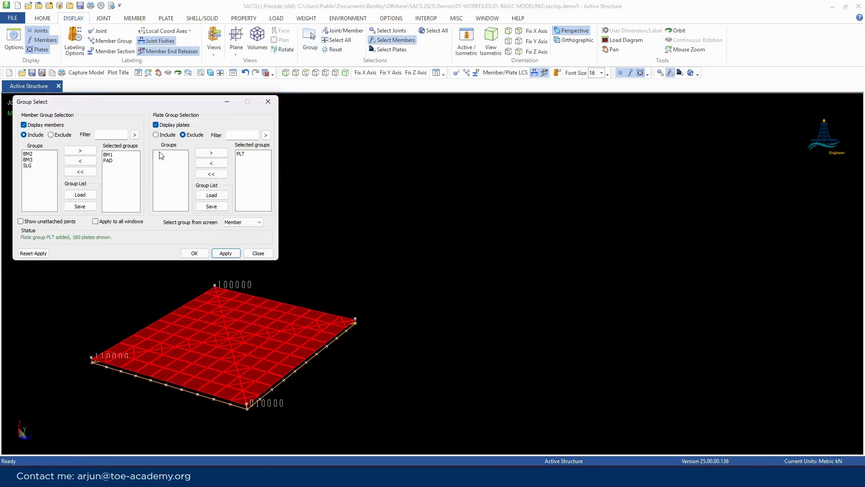
click(239, 253)
click(258, 253)
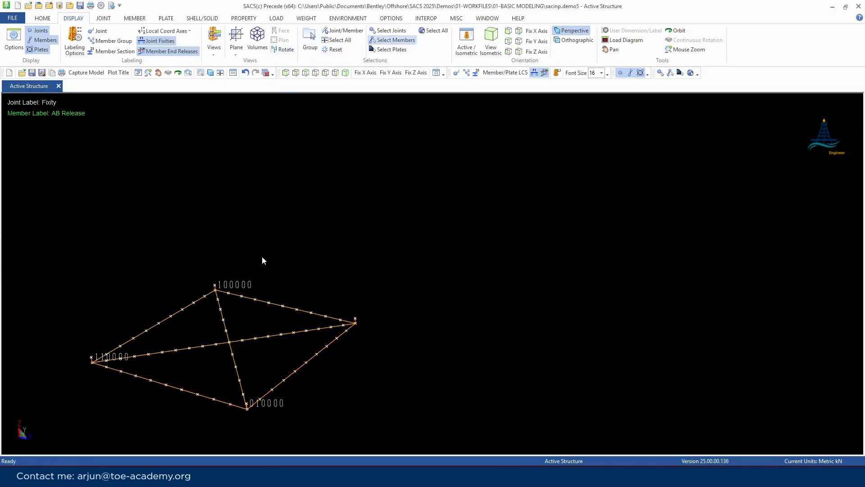
click(306, 73)
scroll(190, 203, down, 2)
scroll(512, 245, up, 4)
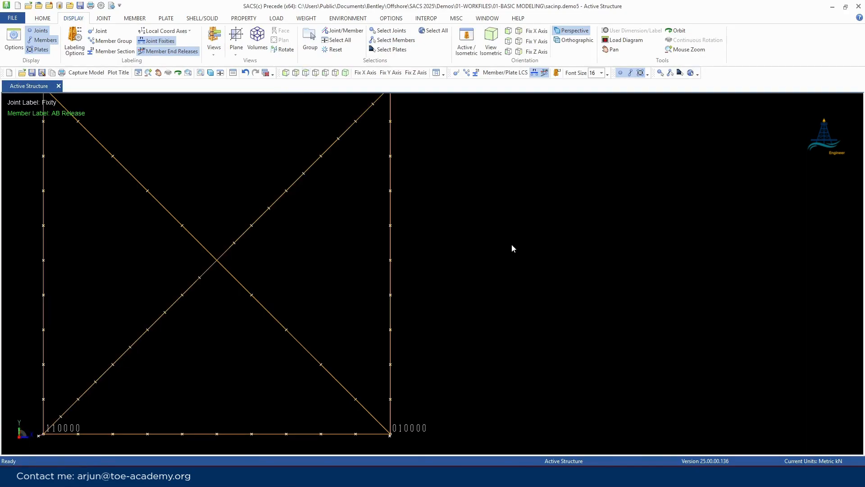
scroll(441, 266, down, 3)
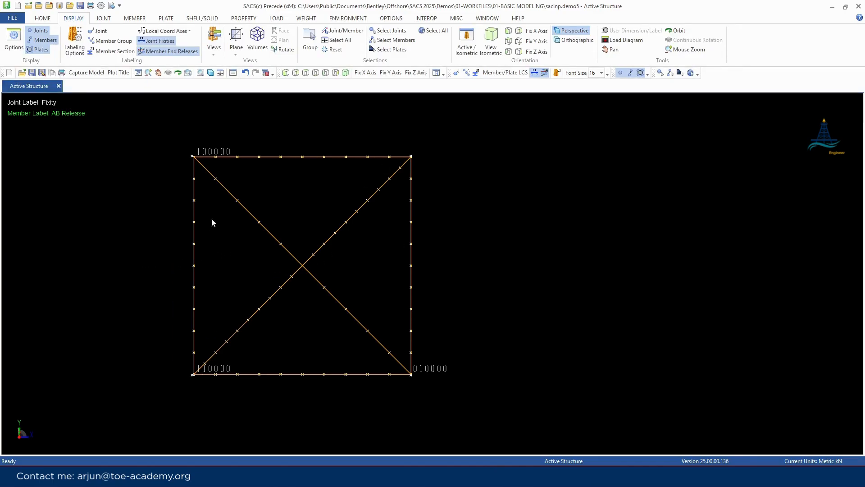
scroll(396, 277, up, 2)
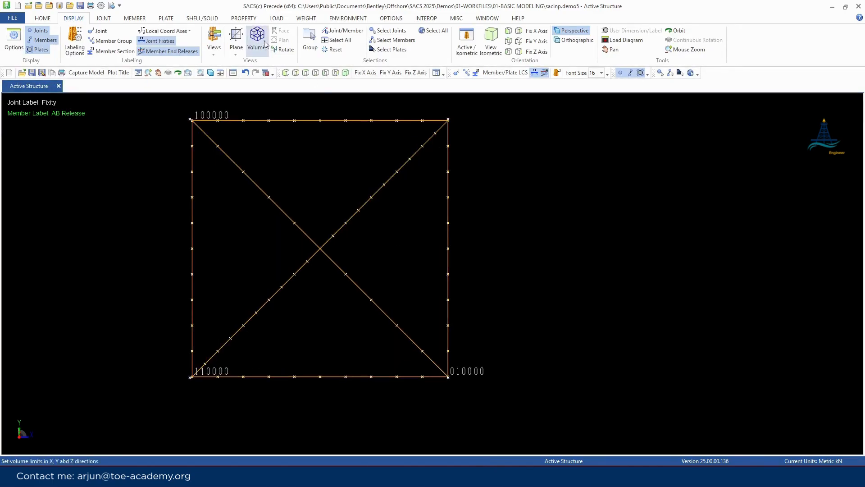
- Begin an Ly and Lz effective length definition, taking the 10 m length between left-edge corner joints 0000 and 0003
click(279, 20)
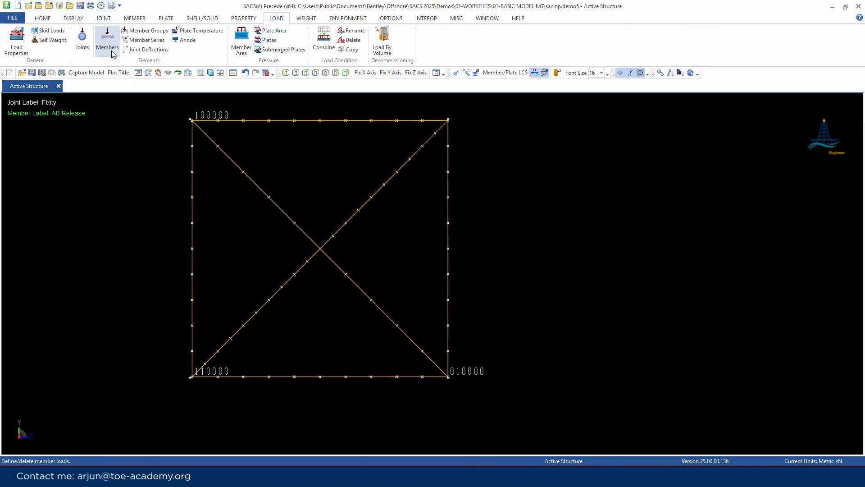
click(239, 21)
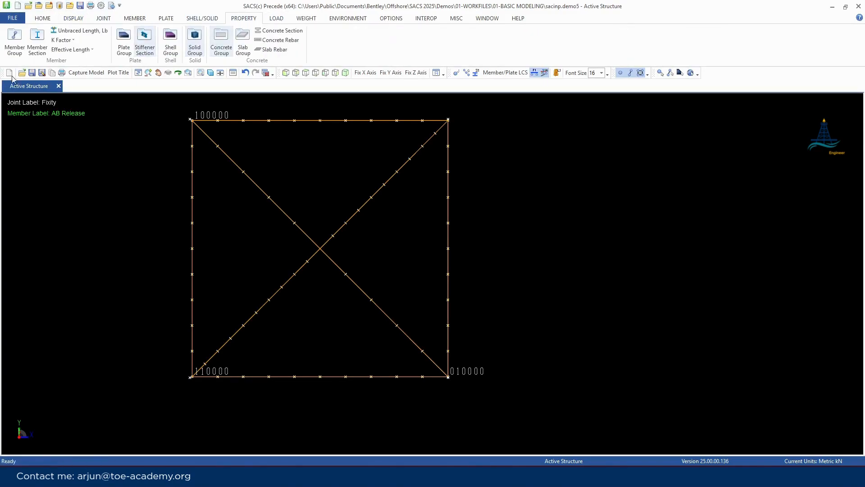
click(72, 50)
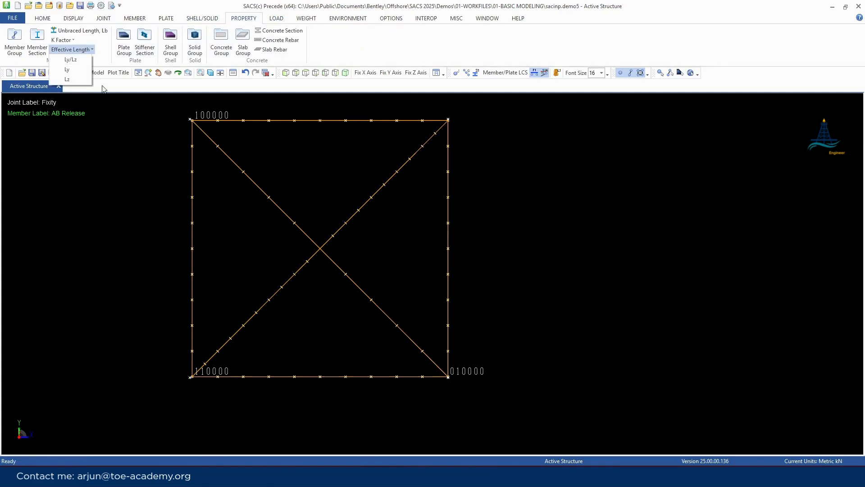
click(78, 80)
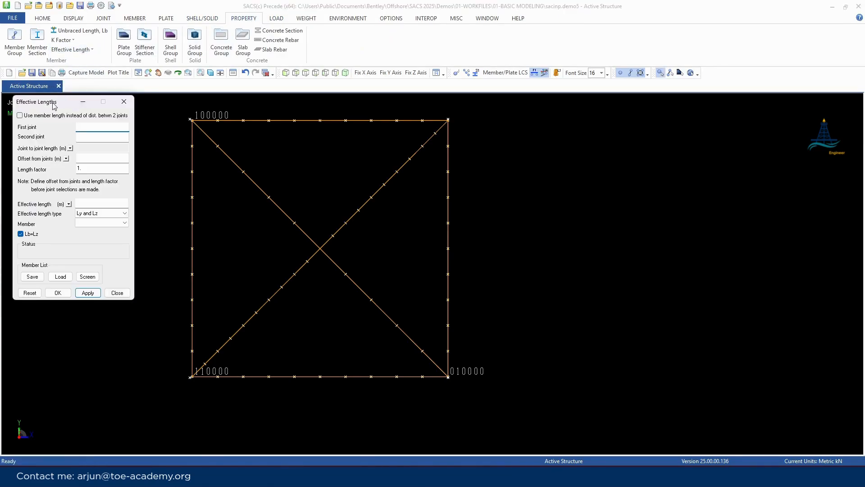
drag(53, 105, 56, 148)
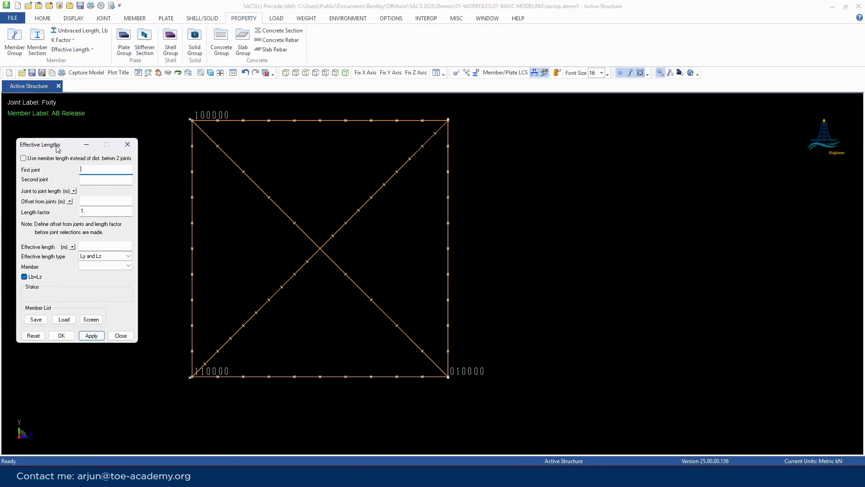
click(100, 247)
click(191, 376)
click(192, 300)
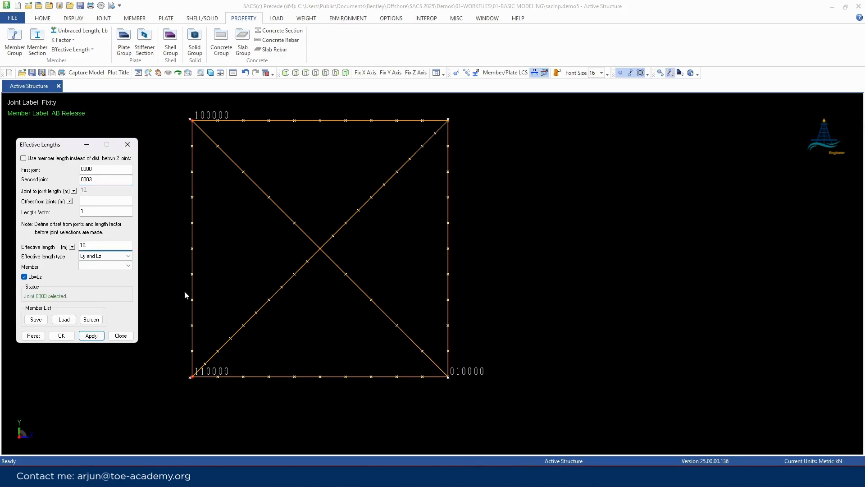
- Apply the 10 m Ly and Lz effective length to all member segments along the frame's left edge
click(193, 311)
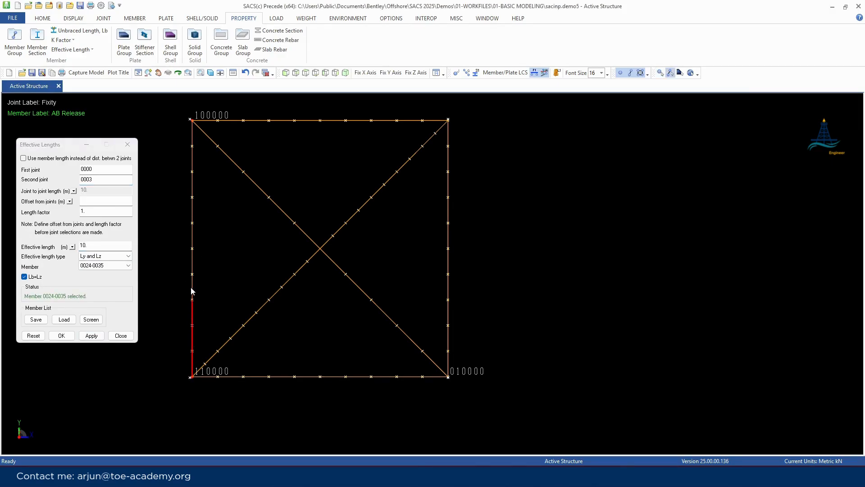
click(192, 286)
click(193, 262)
click(194, 235)
click(194, 208)
click(194, 185)
click(189, 159)
click(193, 133)
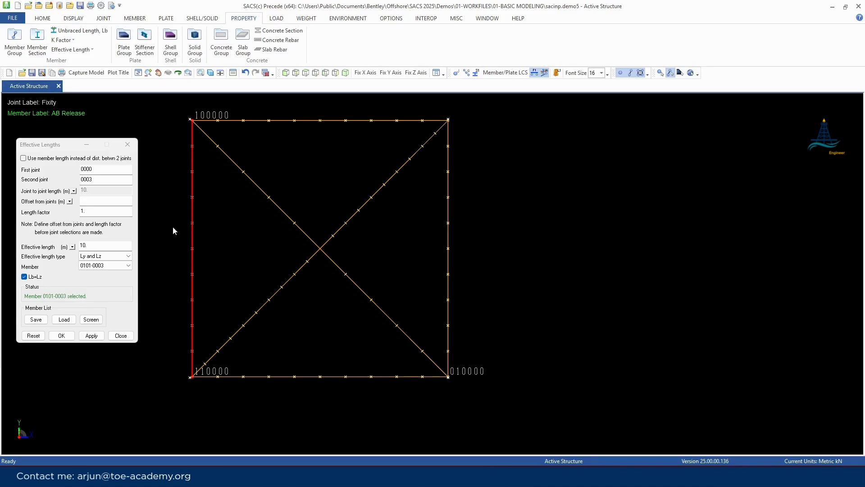
click(93, 336)
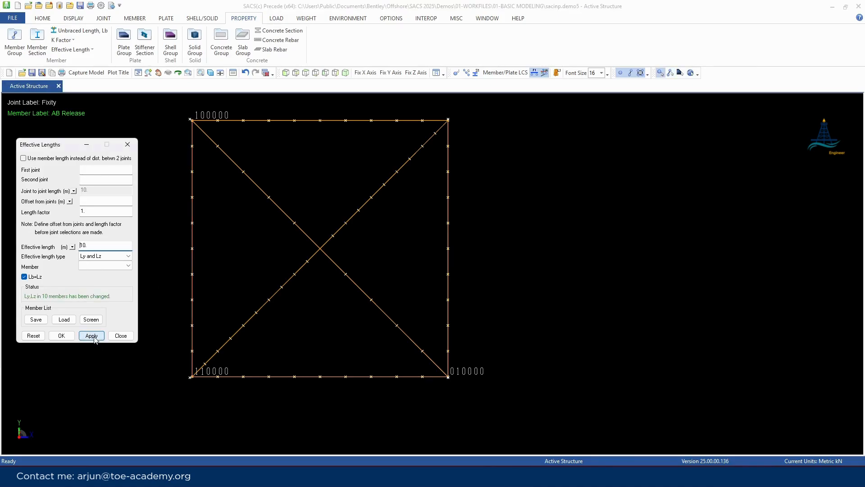
- Take the effective length between corner joints 0000 and 0001 and select all member segments along the frame's bottom edge
click(191, 376)
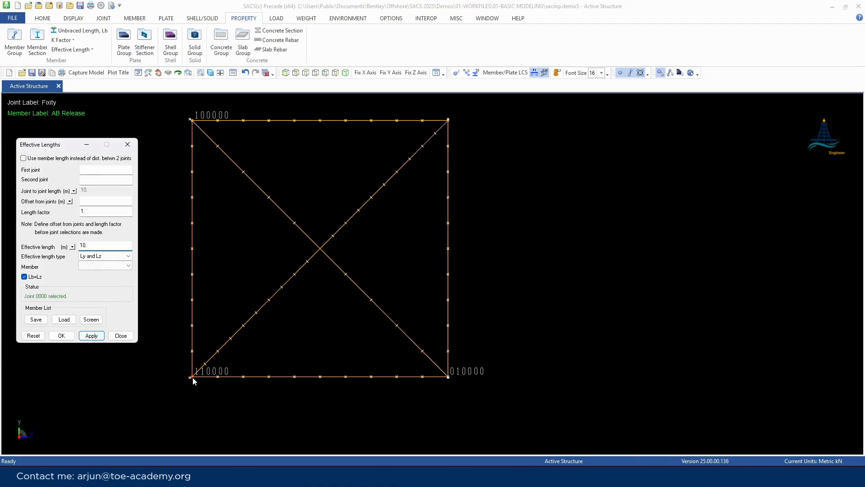
click(448, 376)
scroll(448, 377, up, 5)
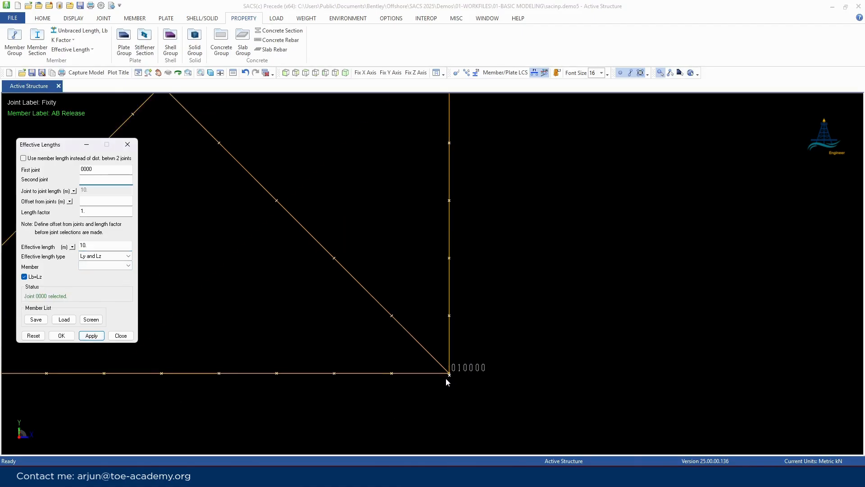
scroll(478, 377, down, 4)
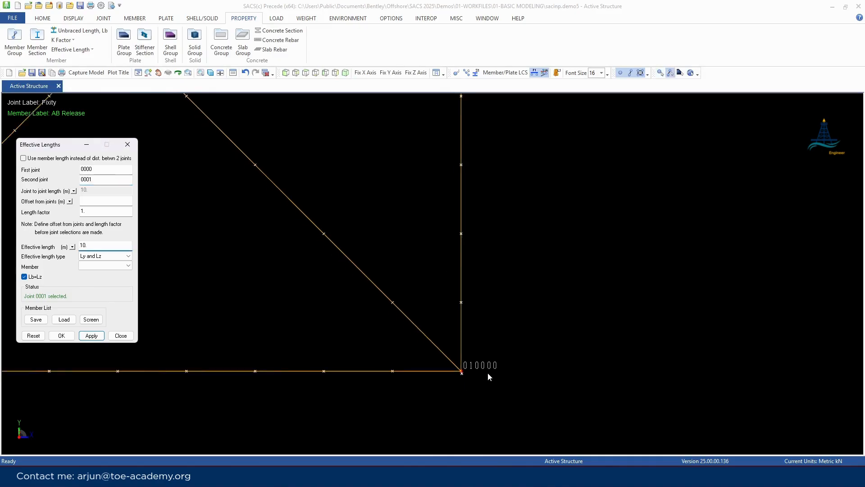
click(179, 374)
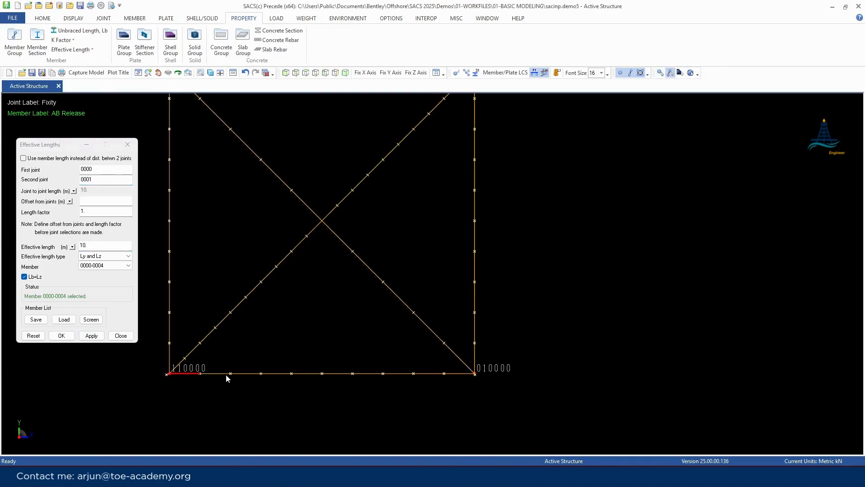
click(242, 374)
click(270, 374)
click(332, 373)
click(444, 374)
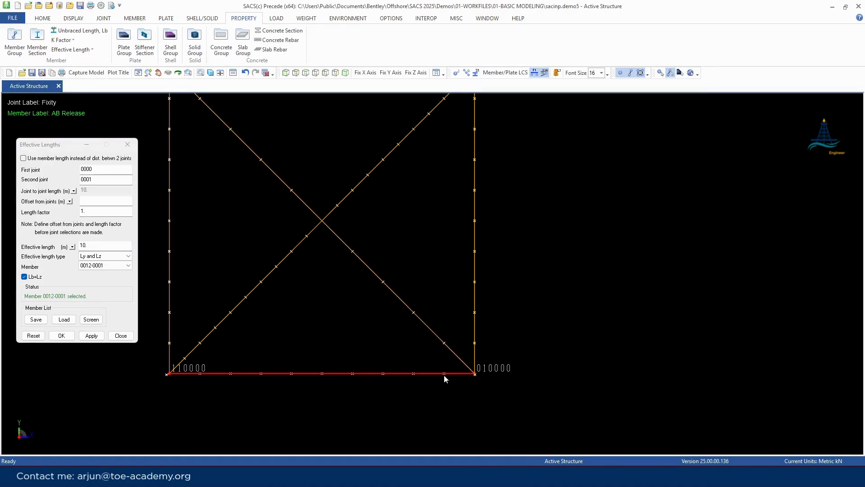
- Add the right-edge and top-edge members to the selection and apply the 10 m Ly and Lz effective length
scroll(347, 424, down, 2)
click(451, 355)
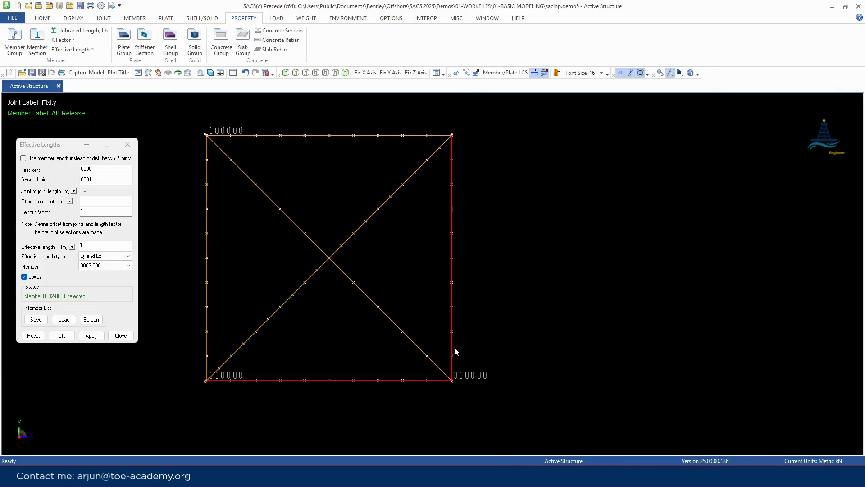
scroll(452, 329, up, 2)
scroll(454, 356, down, 1)
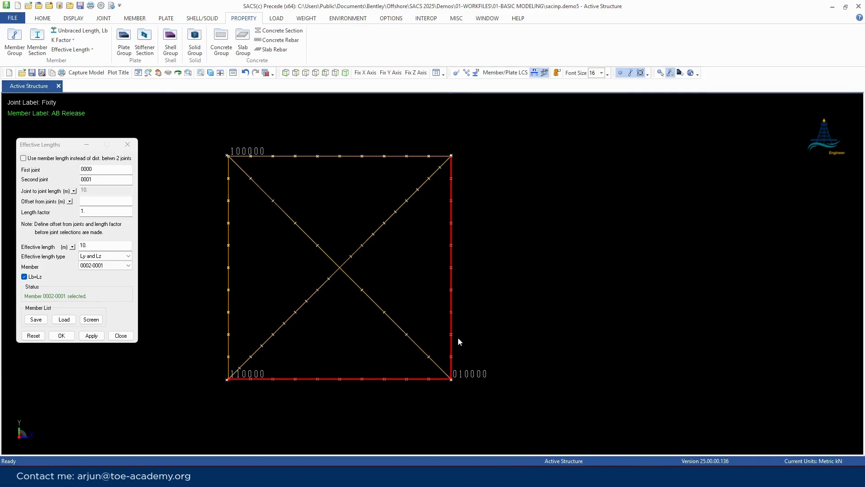
click(426, 160)
click(326, 157)
click(283, 156)
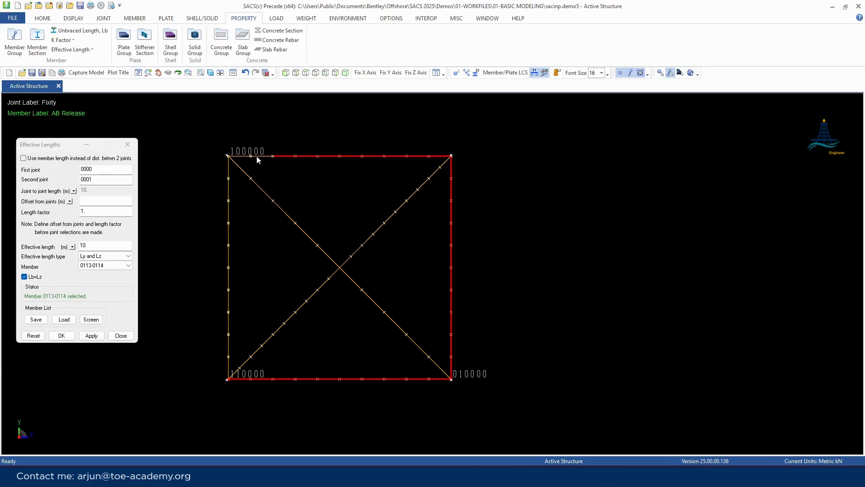
click(261, 158)
click(247, 158)
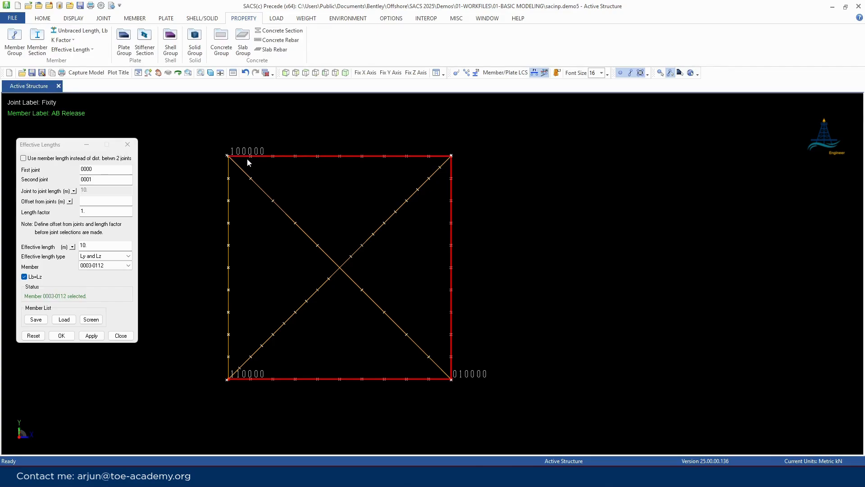
click(91, 336)
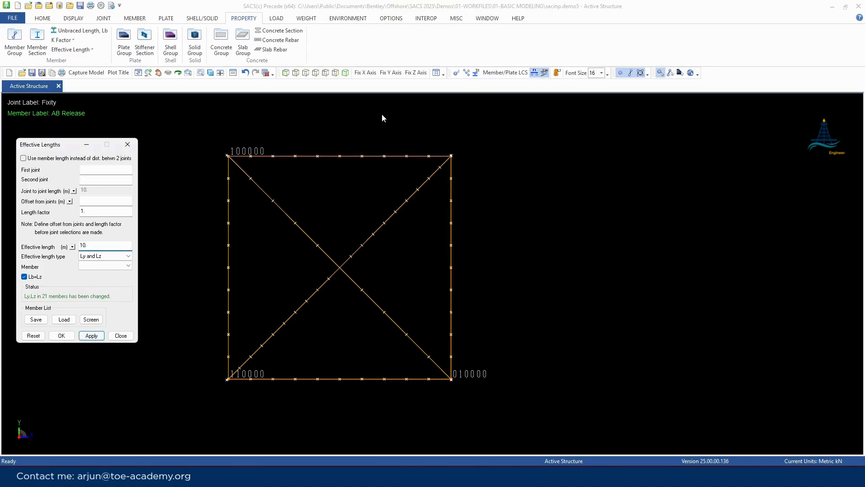
- Label the members with their group names and inspect the frame's right edge in isometric view
click(467, 72)
scroll(459, 235, up, 1)
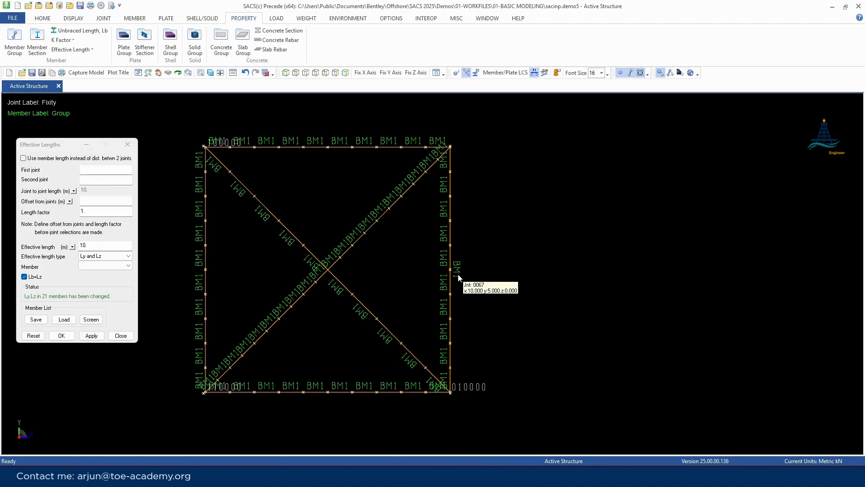
scroll(460, 283, up, 1)
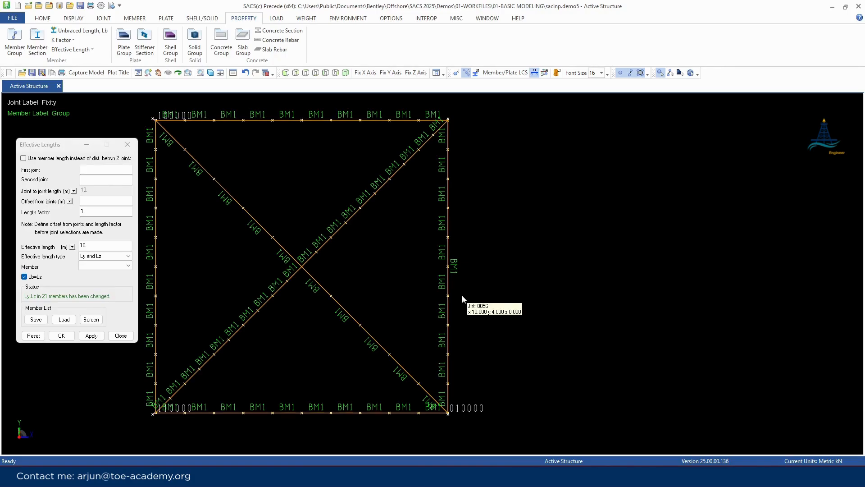
click(345, 72)
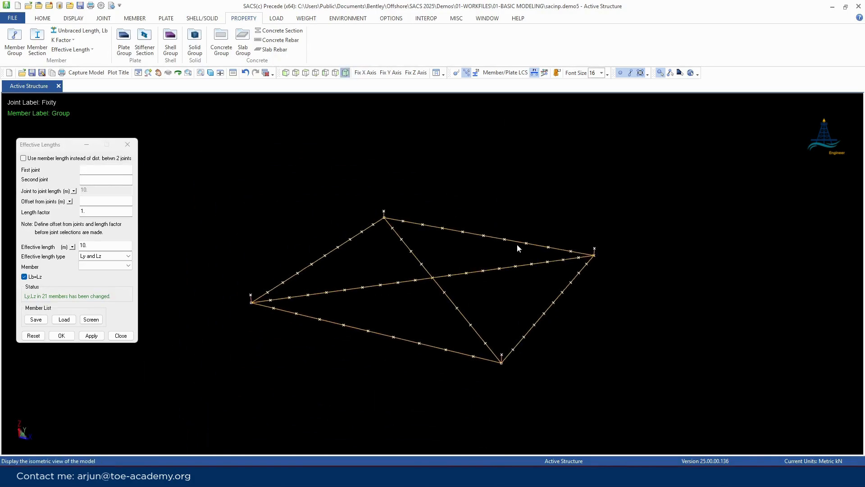
scroll(542, 323, up, 4)
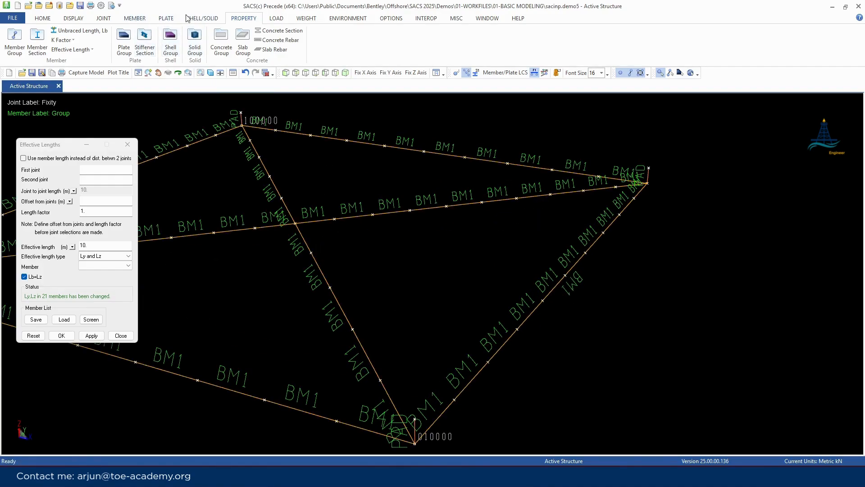
- Delete the overlapping full-length member 0002-0001 along the frame's right edge
click(142, 19)
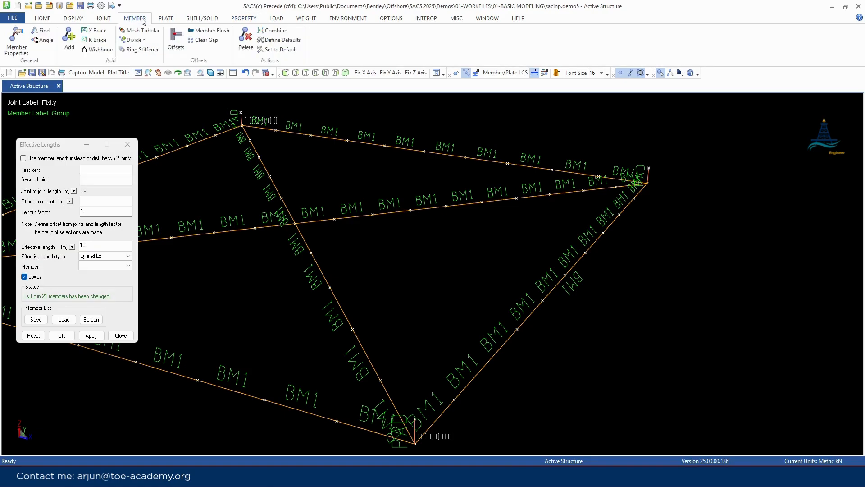
click(245, 39)
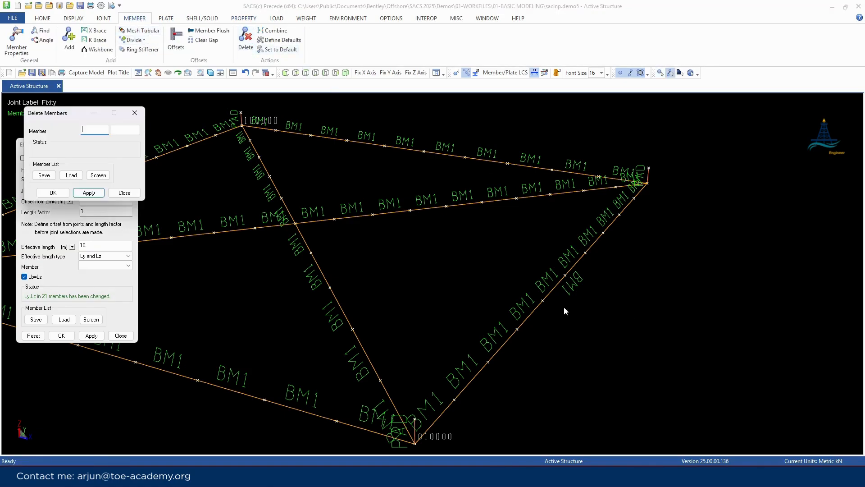
click(557, 287)
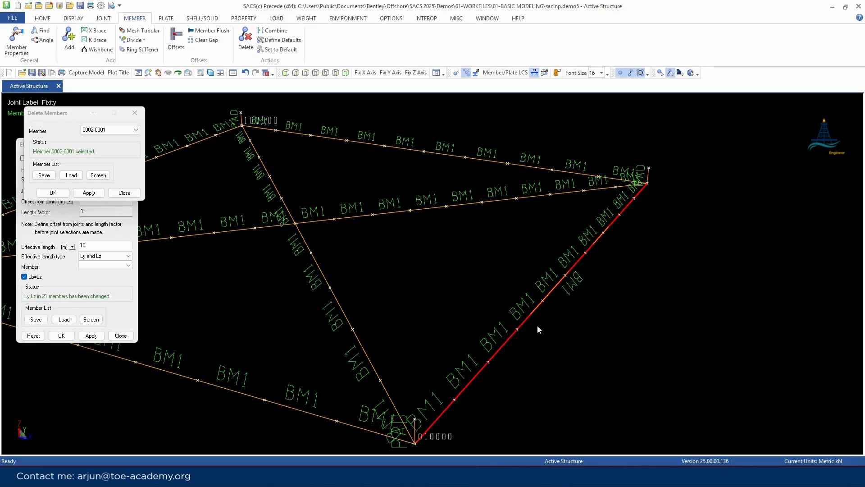
click(89, 193)
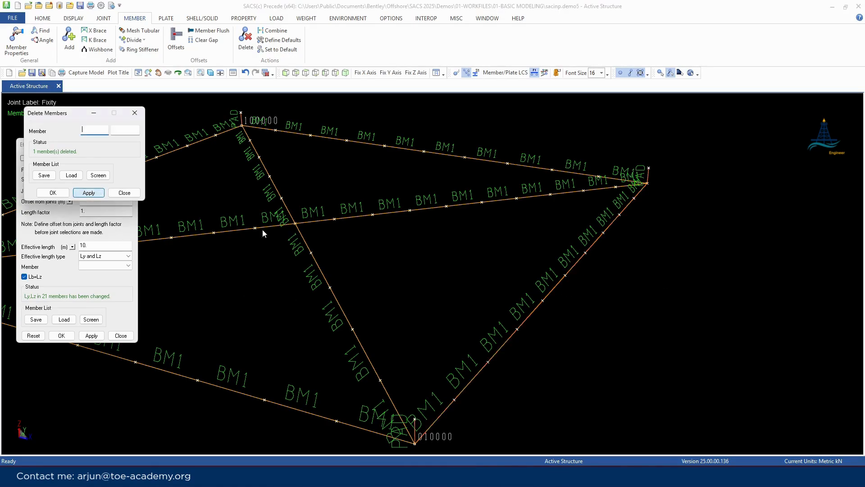
click(124, 192)
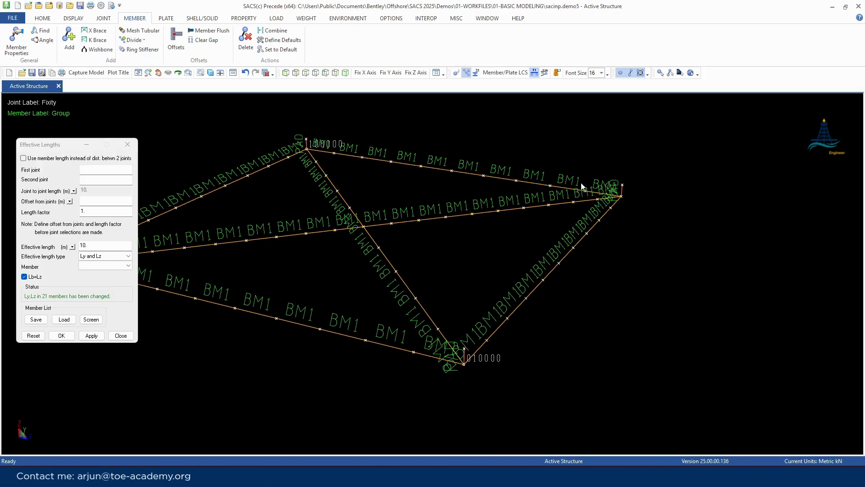
- Apply the 10 m Ly and Lz effective length between joints 0001 and 0002 to all segments along the frame's right edge
scroll(622, 190, up, 5)
scroll(663, 187, down, 4)
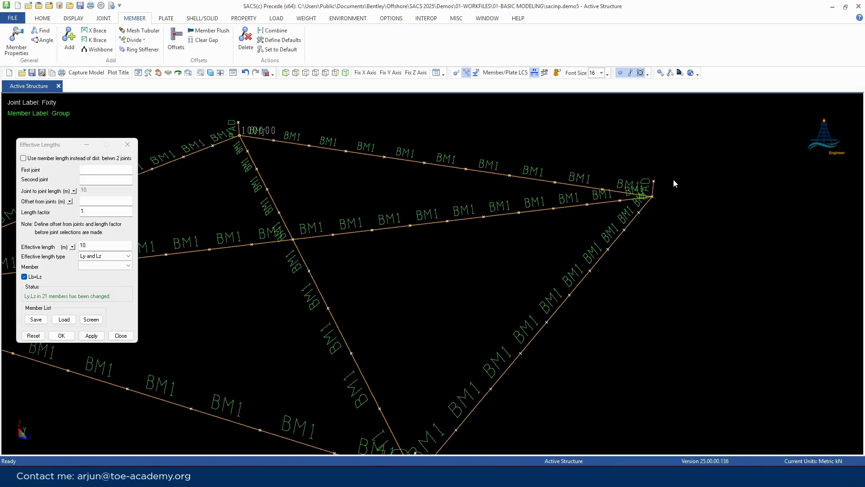
scroll(674, 179, down, 2)
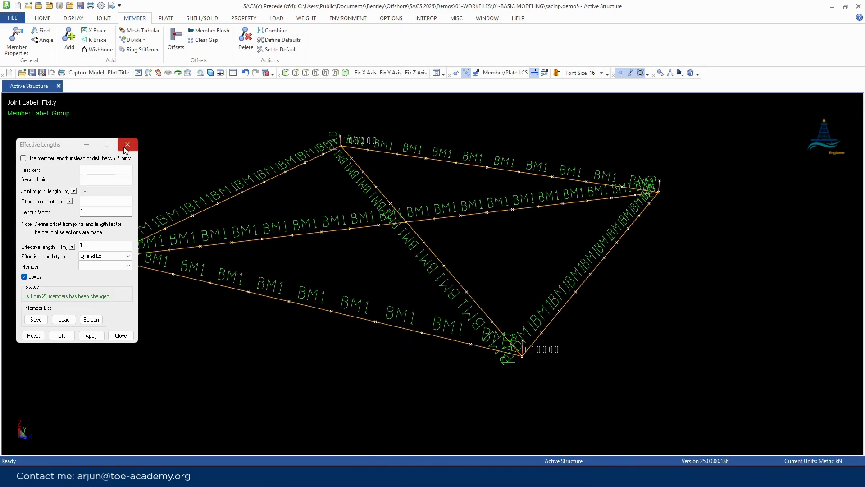
scroll(586, 354, up, 3)
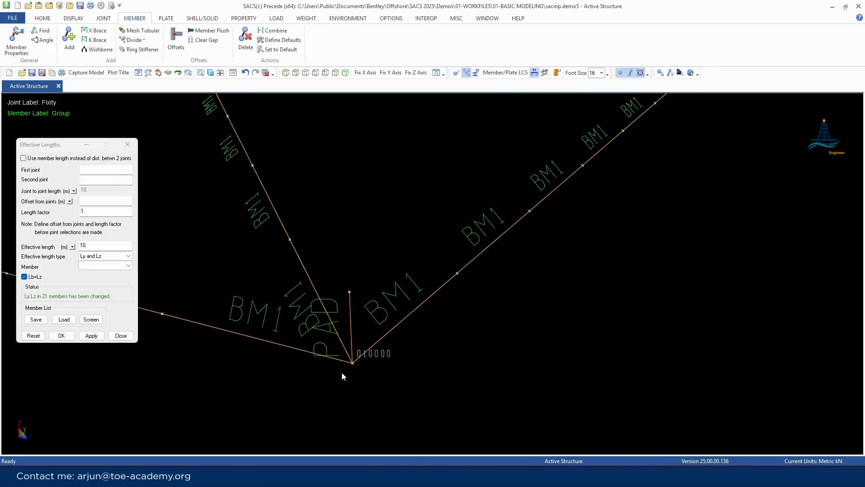
scroll(339, 388, down, 3)
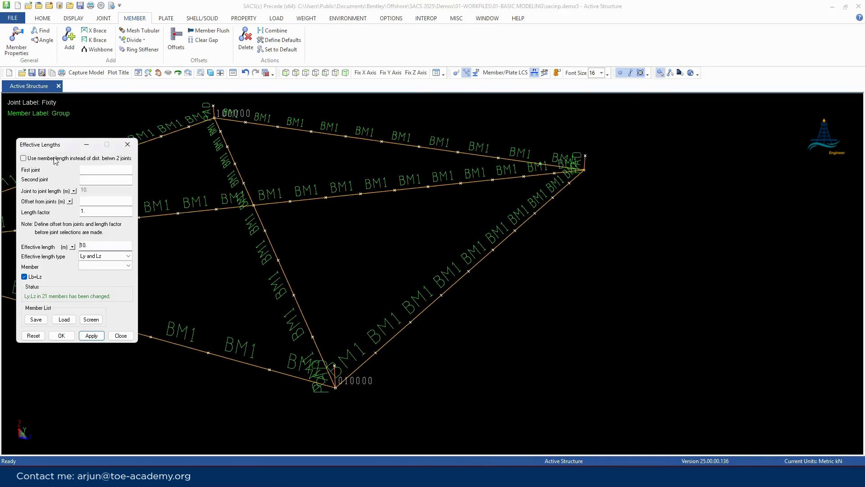
click(336, 386)
click(584, 170)
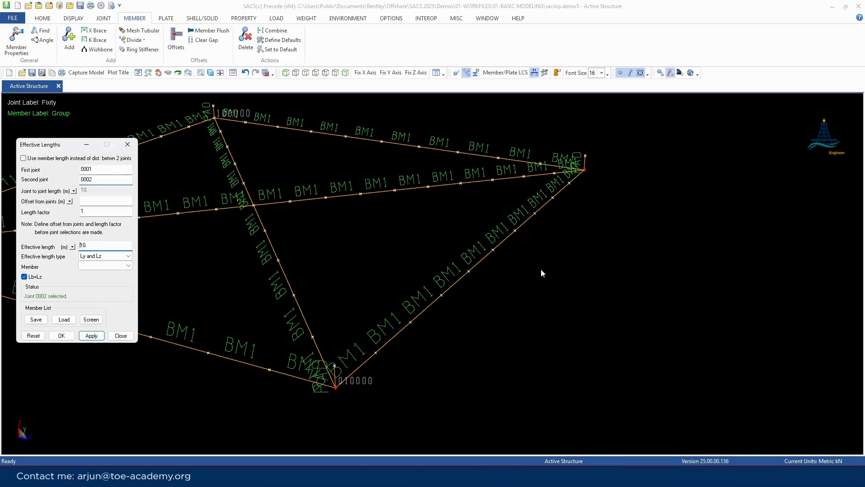
click(384, 345)
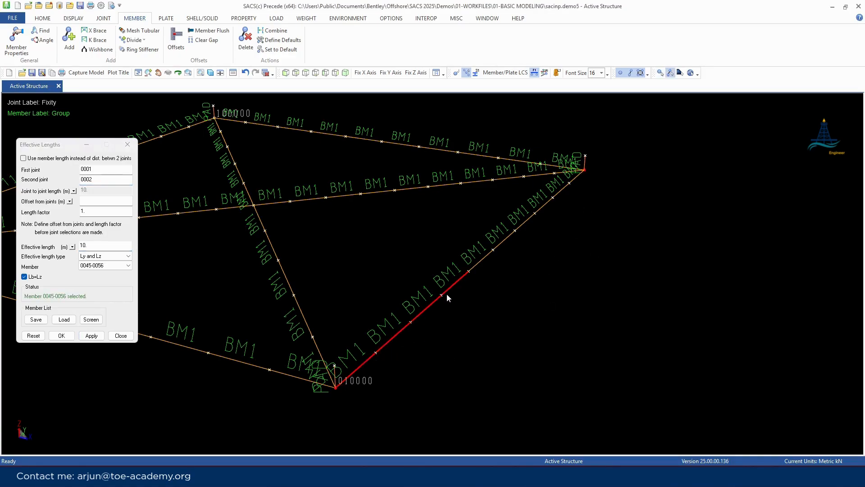
click(502, 242)
click(92, 335)
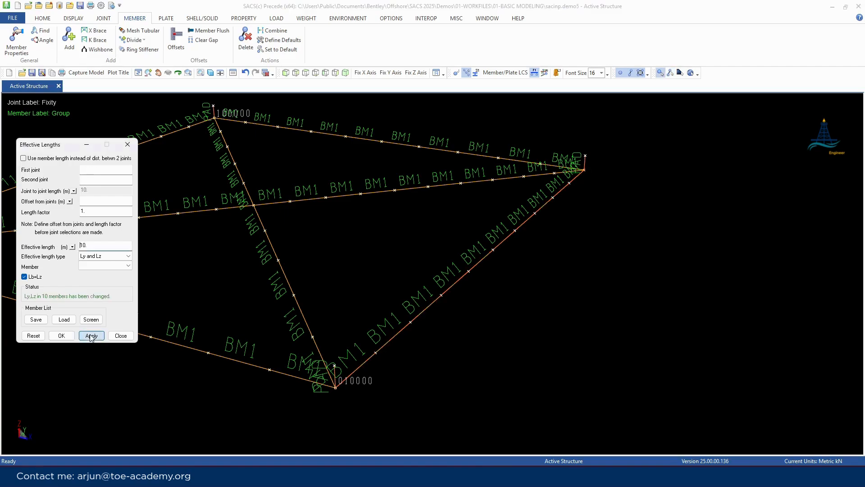
click(120, 336)
- Show the frame in XY top view and start a new Ly and Lz effective length definition
middle_drag(603, 191, 429, 173)
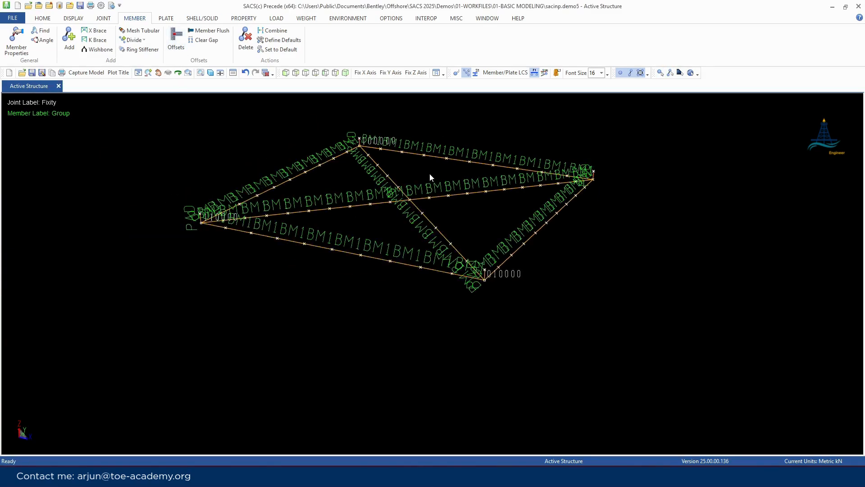
click(305, 73)
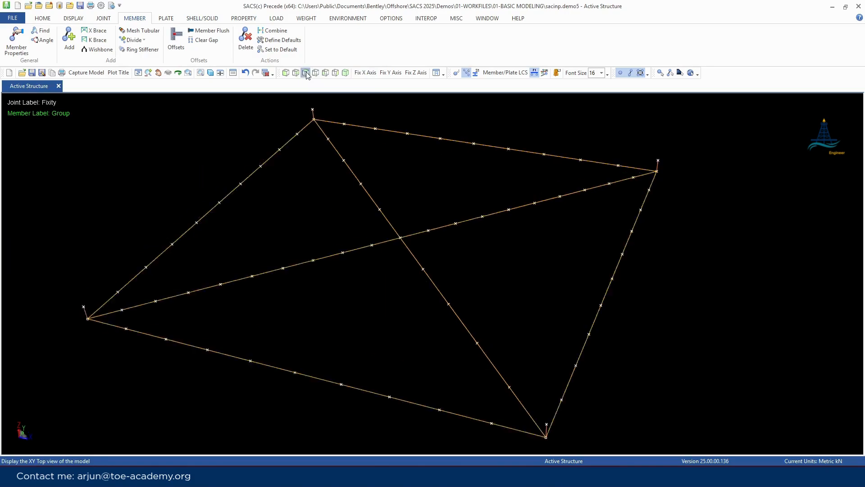
click(306, 73)
scroll(467, 258, up, 3)
scroll(296, 259, down, 3)
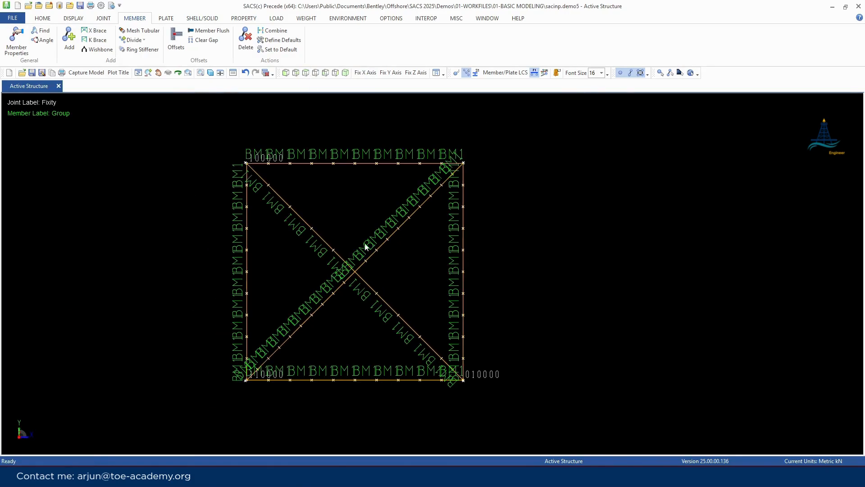
scroll(415, 230, up, 2)
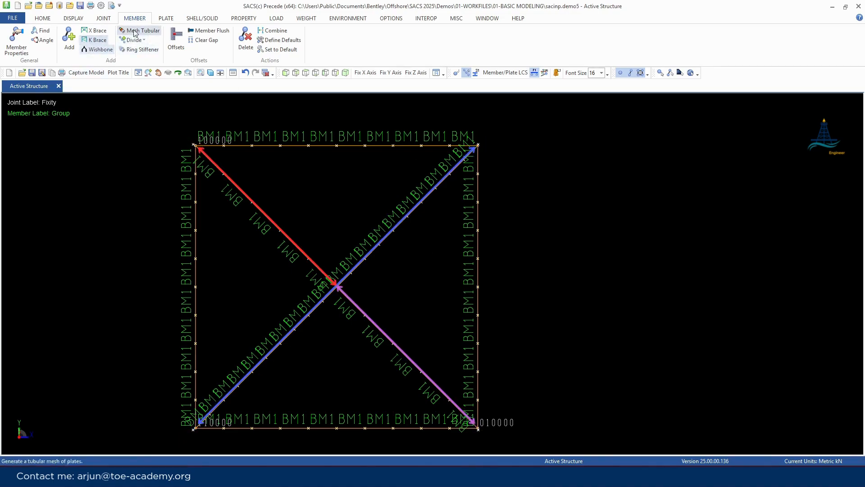
click(244, 18)
click(71, 49)
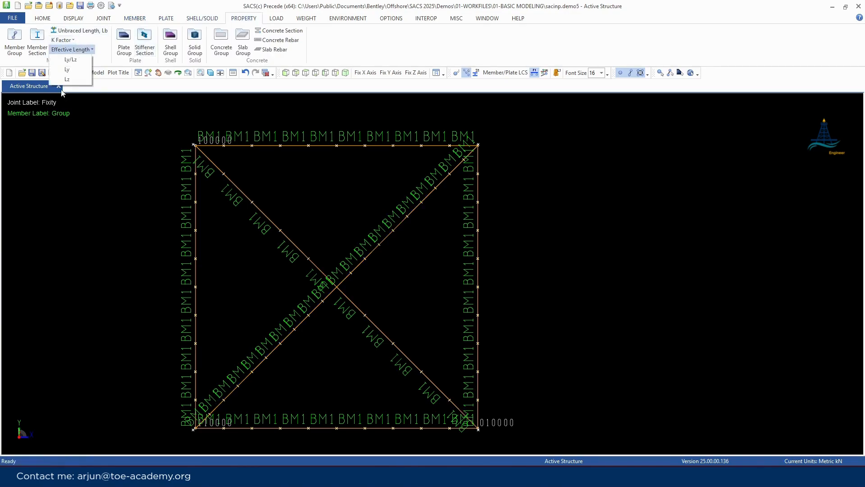
click(70, 59)
drag(28, 150, 22, 178)
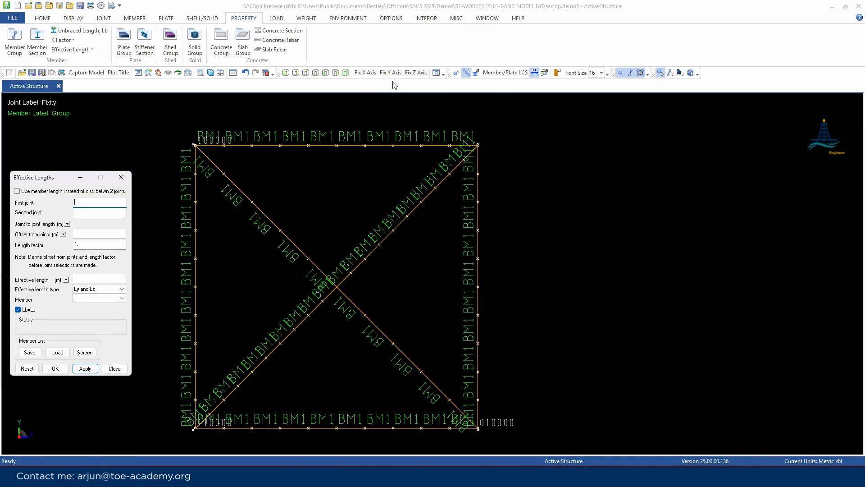
- Display the member and plate local coordinate axes in isometric view and examine them where the diagonals cross
click(345, 73)
scroll(502, 265, up, 5)
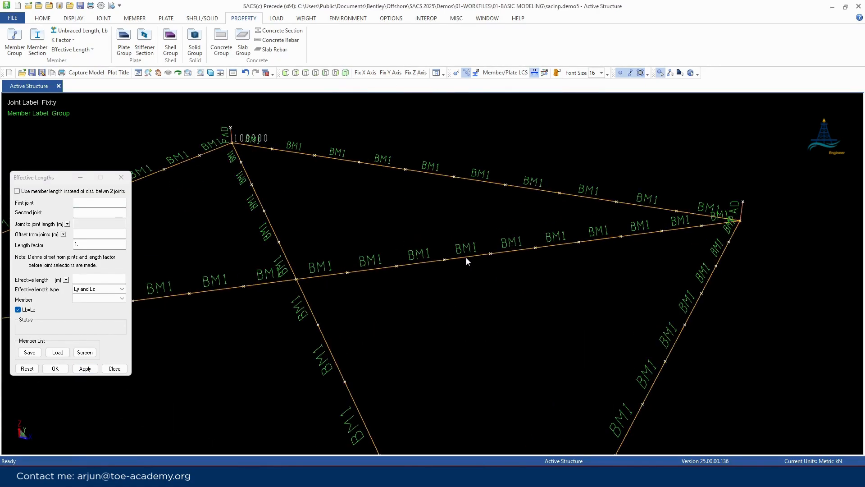
click(73, 18)
click(188, 31)
click(184, 41)
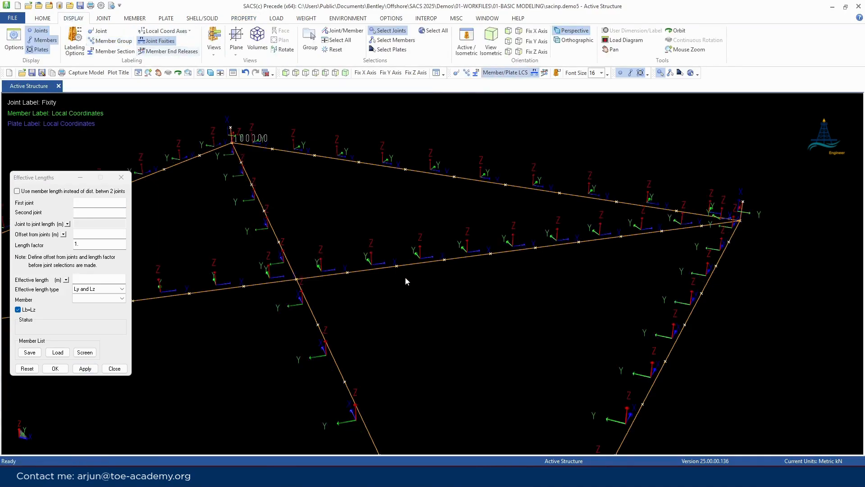
scroll(371, 259, up, 3)
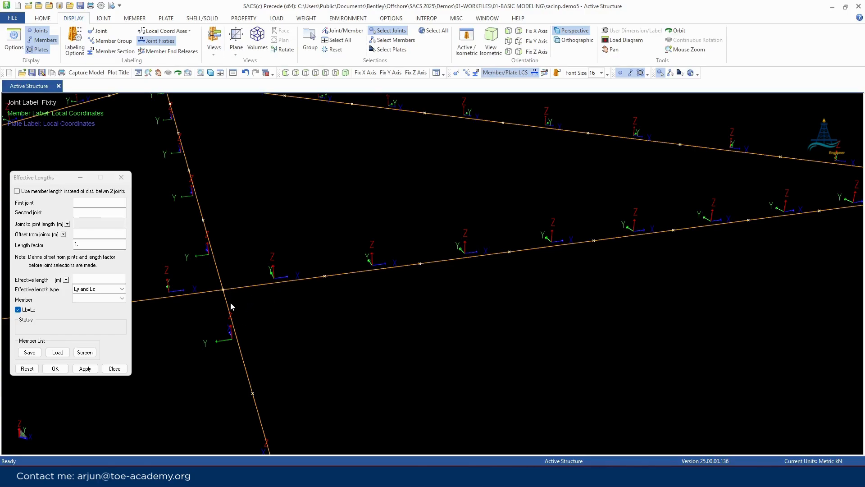
- Define an Ly only effective length of 14.14214 m between opposite corner joints 0000 and 0002
scroll(232, 293, down, 10)
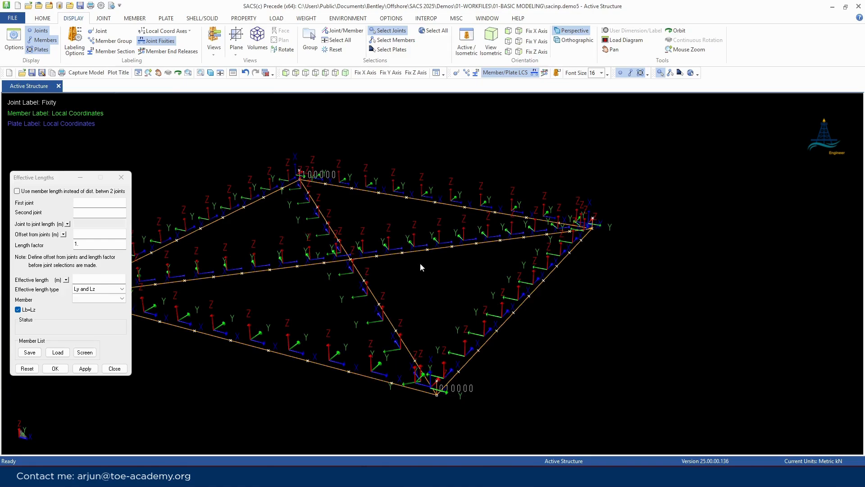
click(106, 288)
click(90, 302)
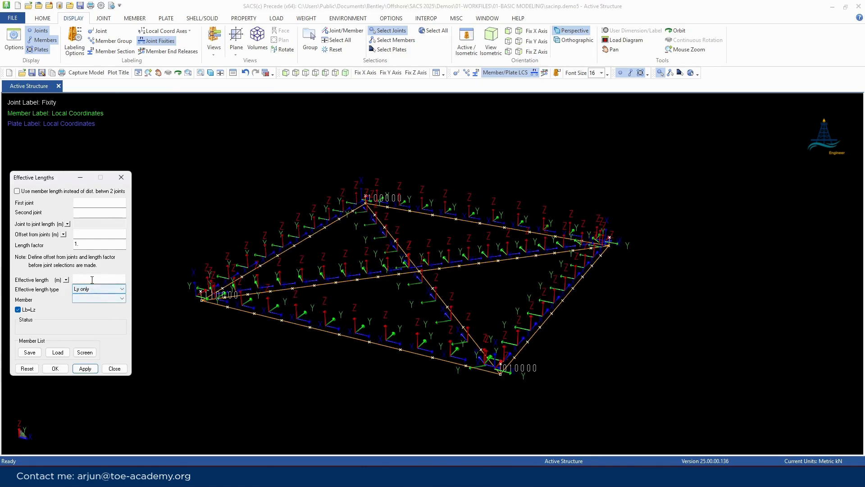
scroll(191, 291, up, 2)
click(180, 310)
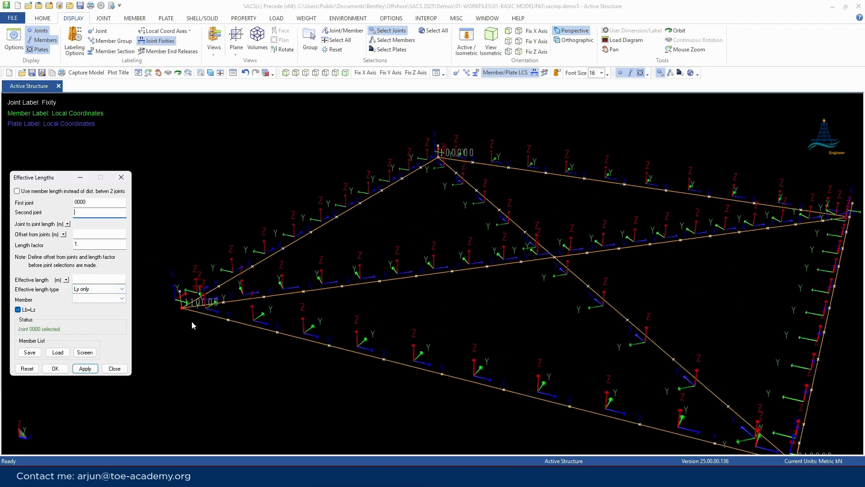
scroll(509, 268, down, 1)
scroll(621, 254, up, 2)
click(623, 254)
scroll(669, 247, down, 2)
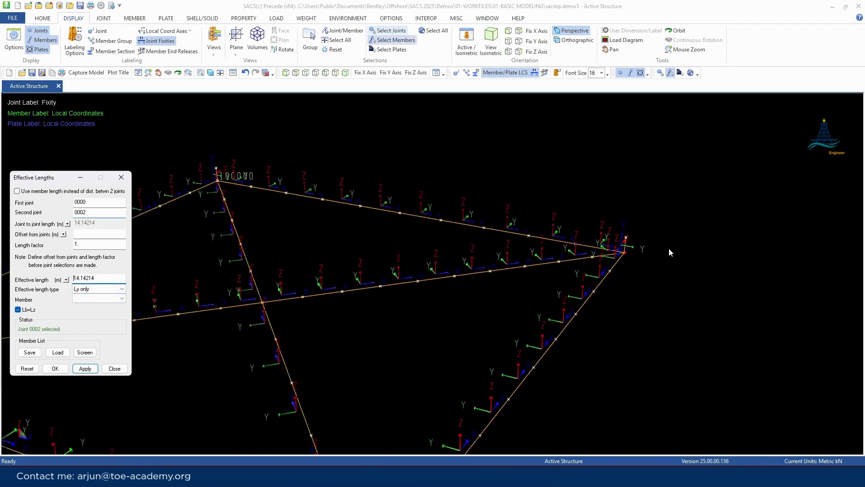
scroll(398, 289, down, 1)
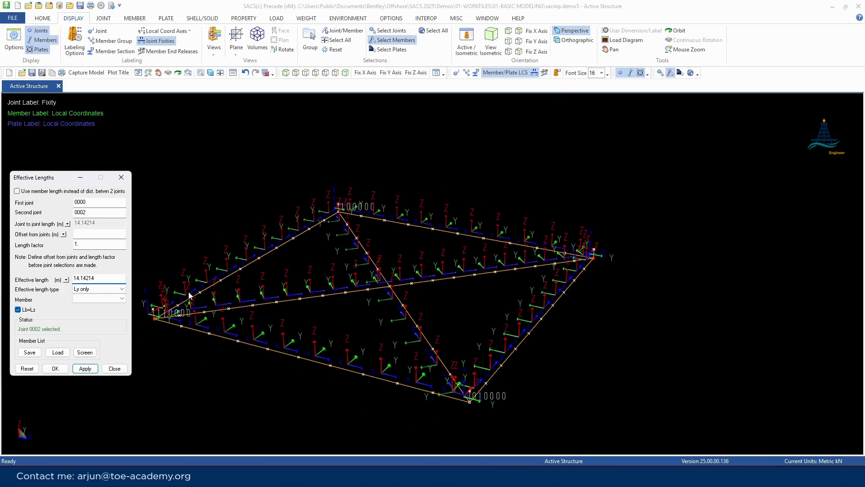
- Apply the 14.14214 m Ly effective length to all segments of the diagonal between joints 0000 and 0002
click(170, 318)
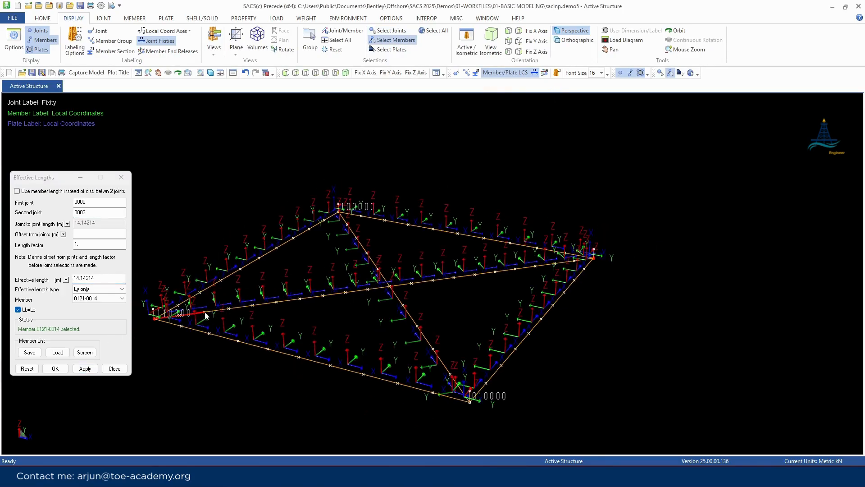
click(229, 310)
ctrl+click(293, 301)
ctrl+click(311, 298)
ctrl+click(333, 295)
ctrl+click(356, 292)
ctrl+click(368, 287)
ctrl+click(409, 285)
ctrl+click(425, 280)
ctrl+click(452, 278)
ctrl+click(464, 275)
ctrl+click(490, 271)
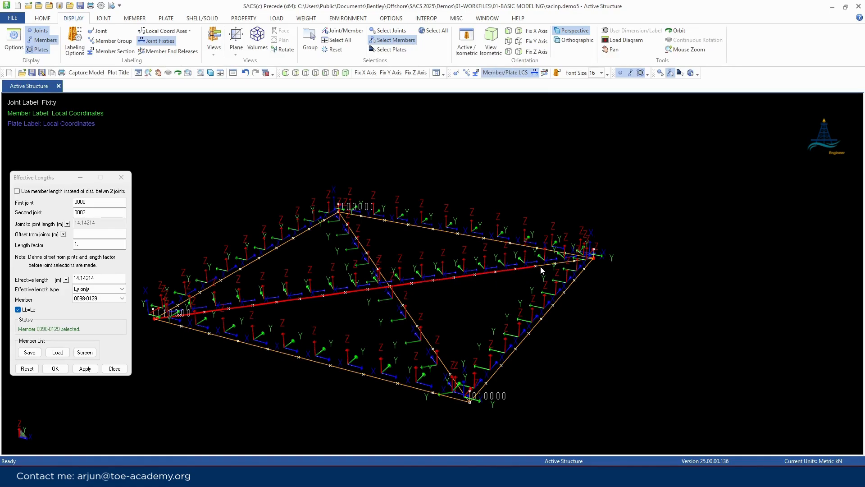
click(575, 263)
click(85, 369)
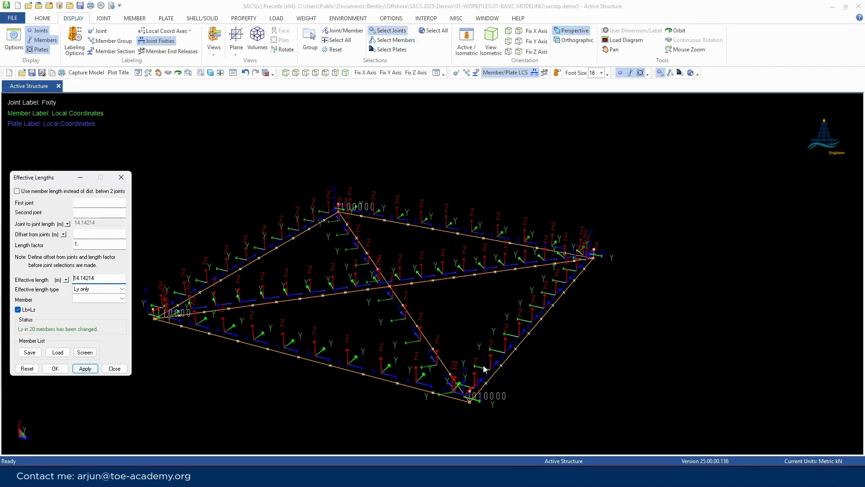
- Apply a 7.07107 m Ly only effective length, taken between joints 0001 and 0062, to all segments of the other diagonal
scroll(480, 396, up, 3)
click(443, 432)
scroll(376, 282, down, 2)
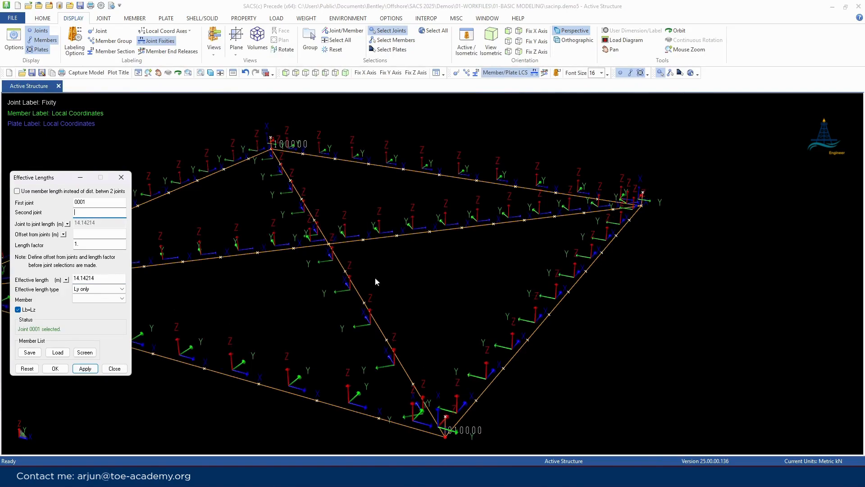
click(335, 260)
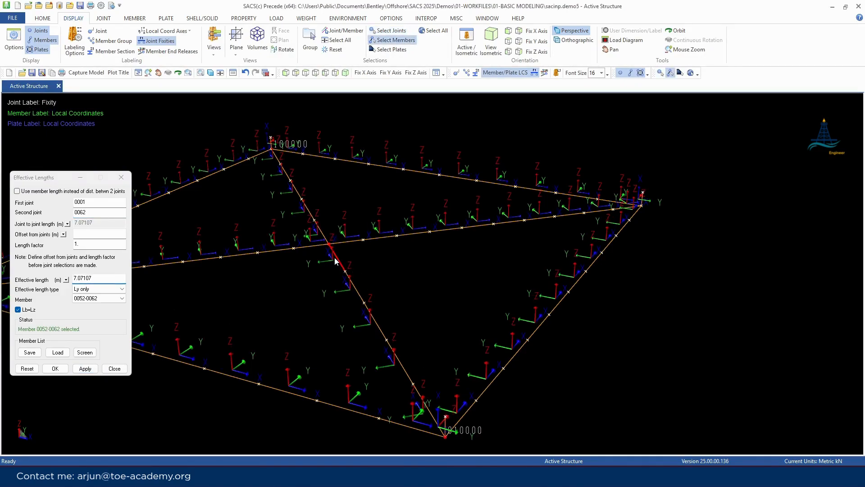
click(386, 346)
click(422, 407)
click(307, 210)
click(85, 368)
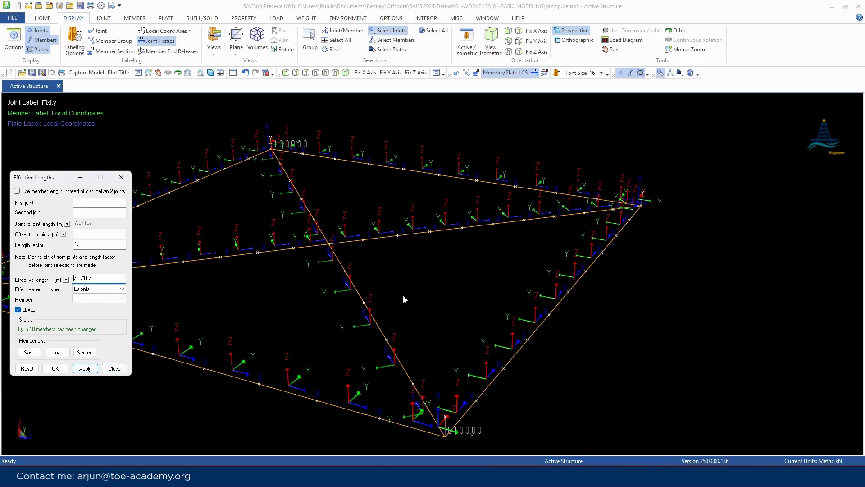
- Apply a 7.07107 m Lz only effective length, taken between joints 0062 and 0001, to all segments of both diagonals
click(100, 289)
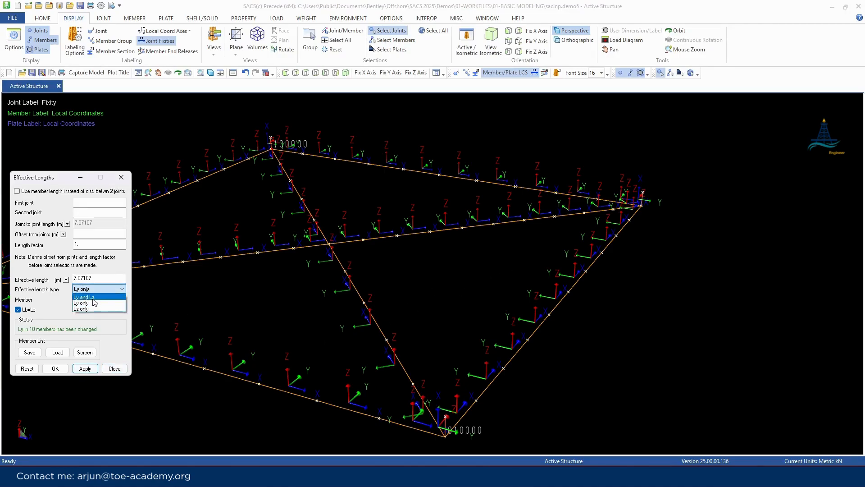
click(85, 309)
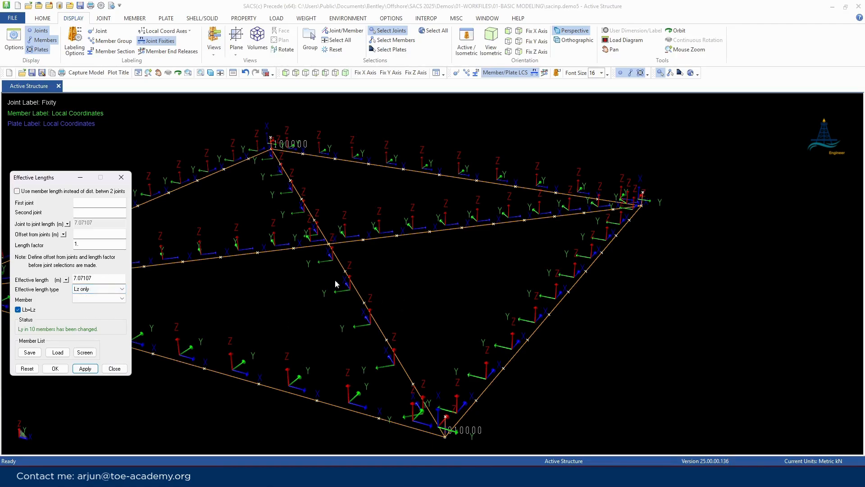
click(326, 248)
click(447, 439)
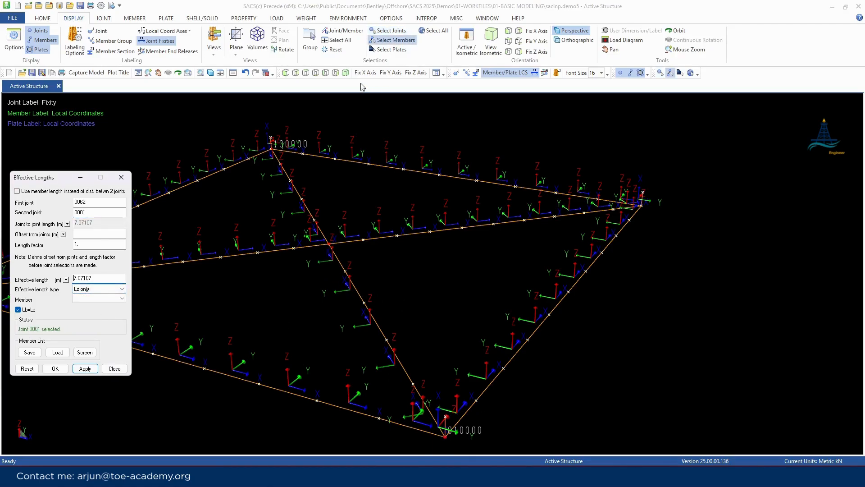
click(313, 75)
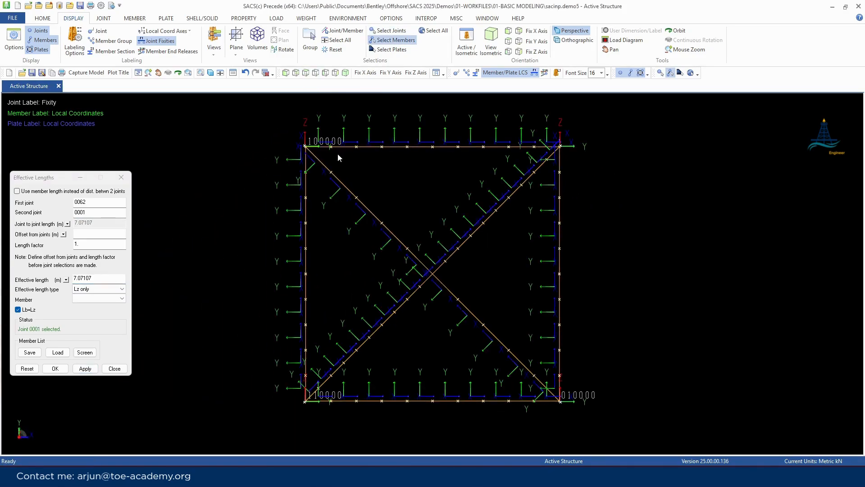
drag(548, 383, 318, 160)
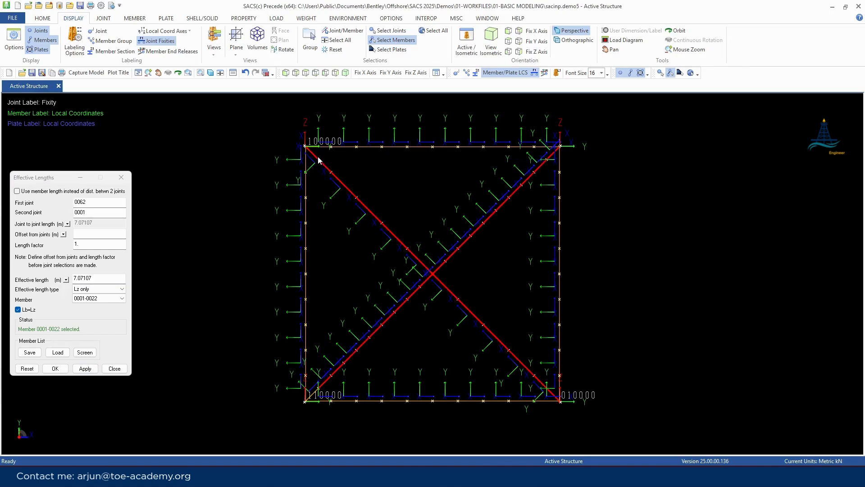
click(85, 368)
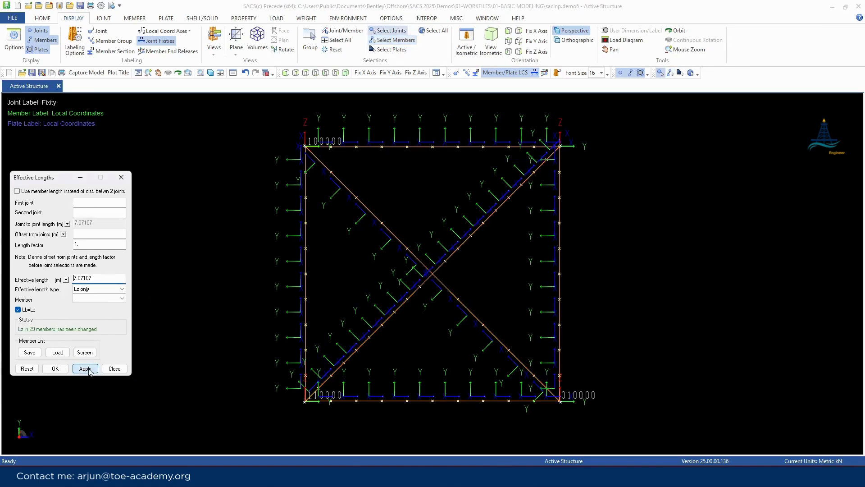
click(115, 368)
- Label the members with their Ly effective lengths and check the values on the diagonals and frame edges
click(76, 43)
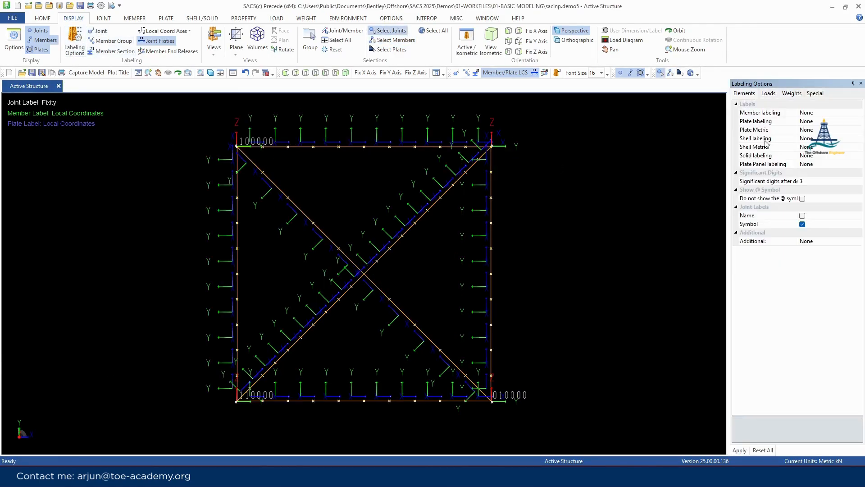
click(851, 112)
click(859, 112)
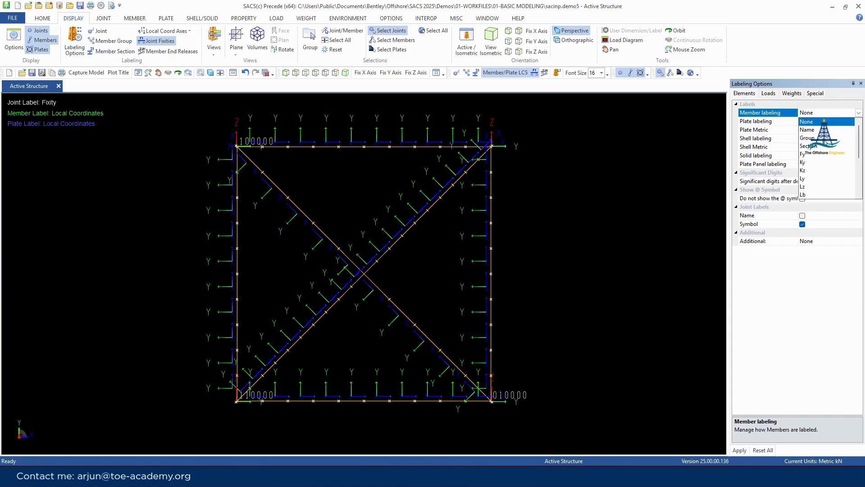
click(808, 179)
click(740, 449)
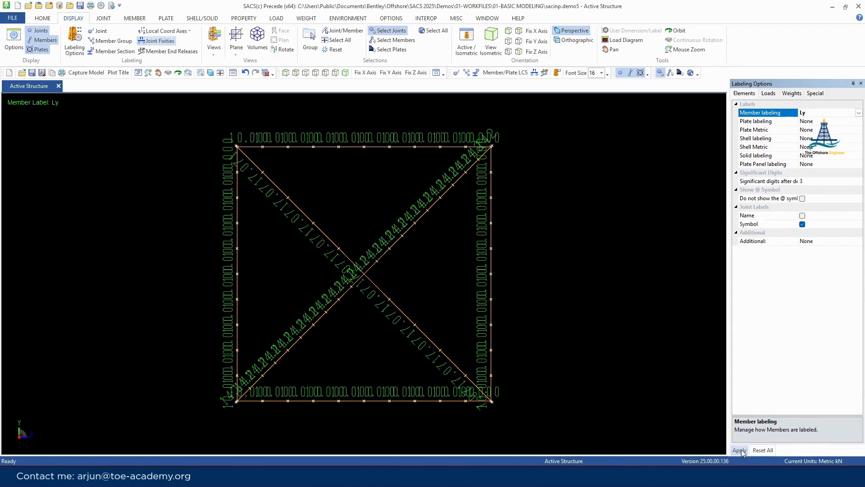
scroll(496, 217, up, 5)
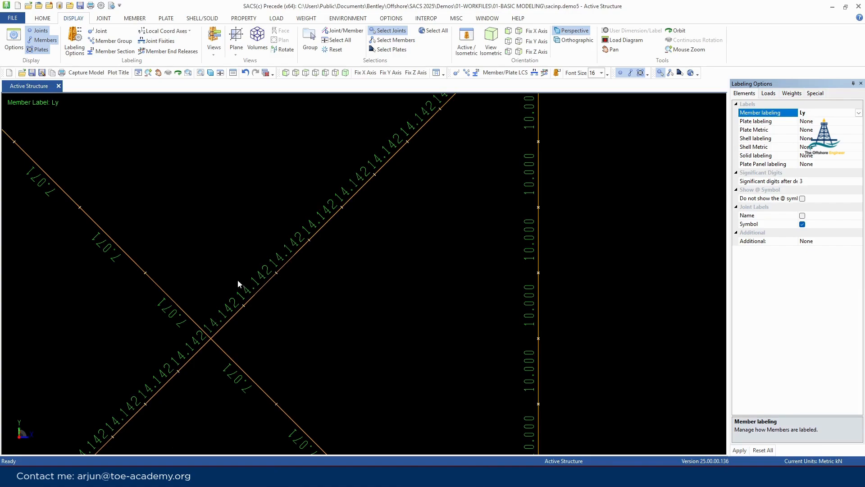
scroll(288, 307, down, 2)
scroll(513, 255, up, 2)
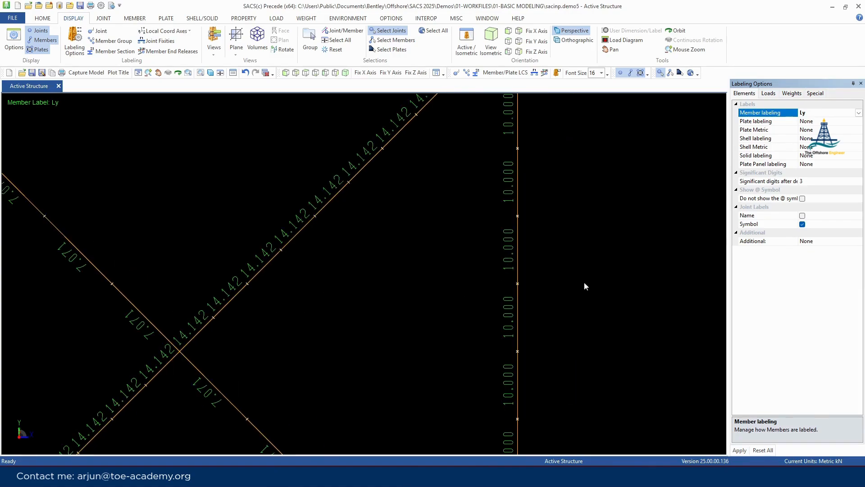
- Label the members with their Lz effective lengths to check the whole frame, and reset all labels
click(859, 113)
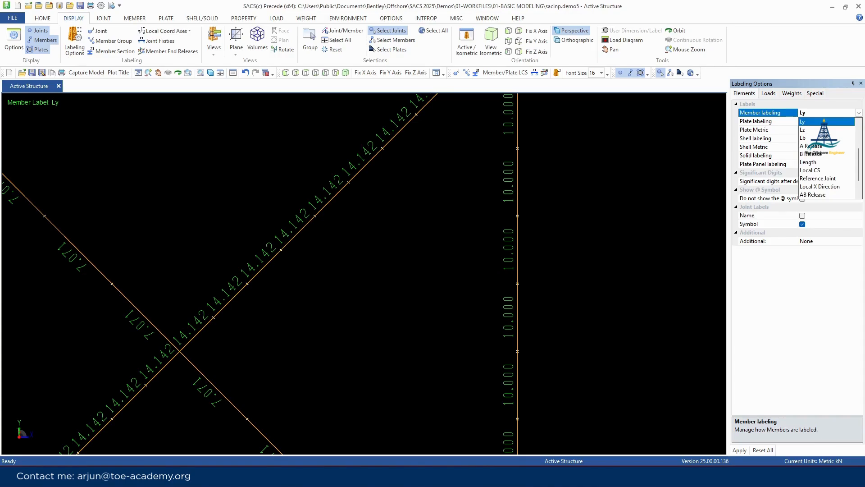
click(824, 130)
click(740, 450)
scroll(460, 267, down, 5)
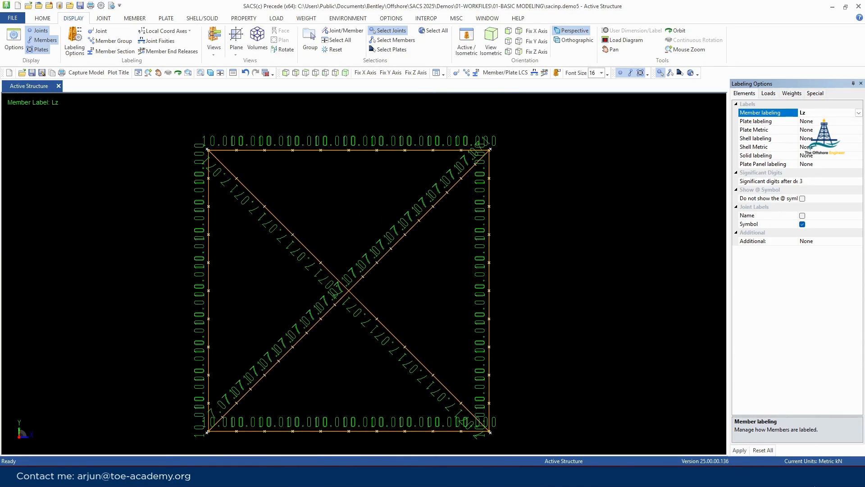
click(763, 450)
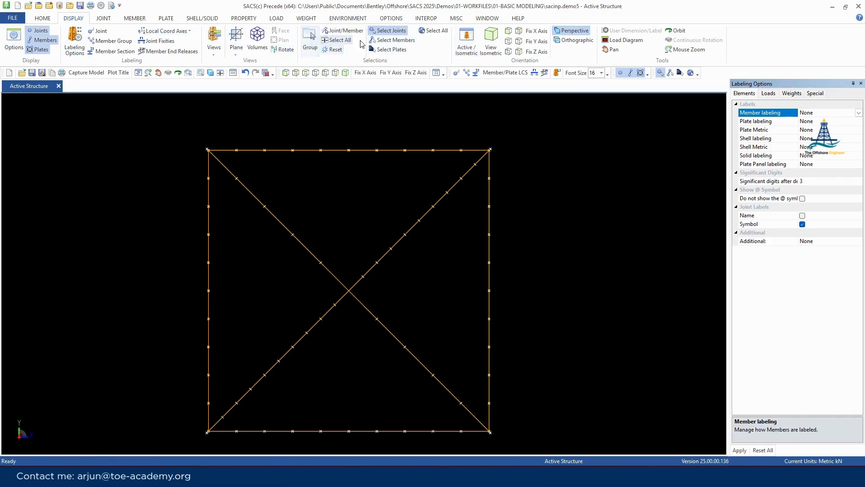
- Remove plate group PLT from the excluded groups so the deck plates display, and show the model in isometric view
click(310, 41)
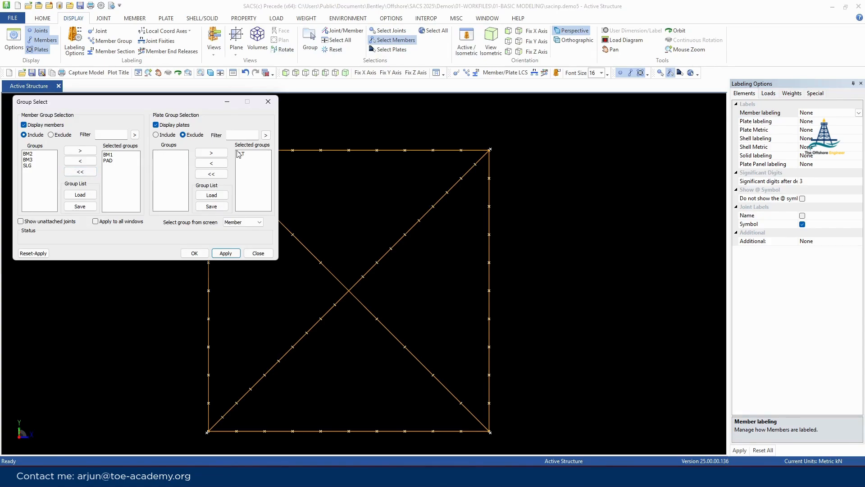
click(211, 173)
click(226, 253)
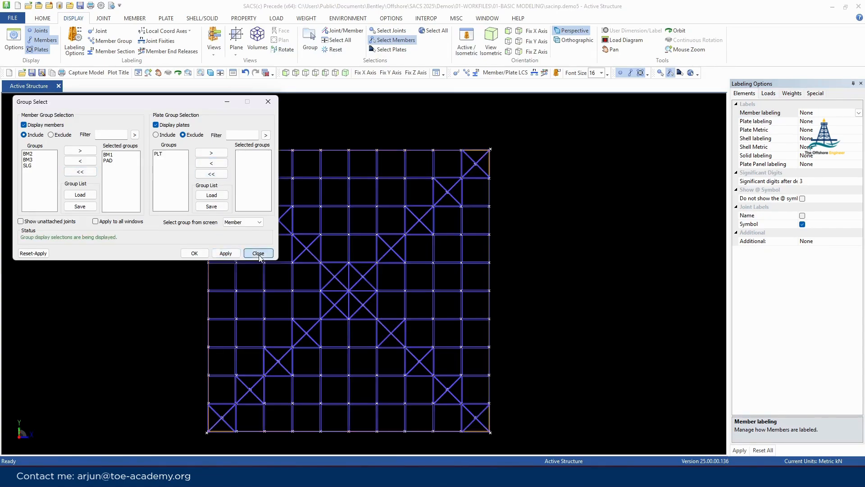
click(259, 253)
click(346, 73)
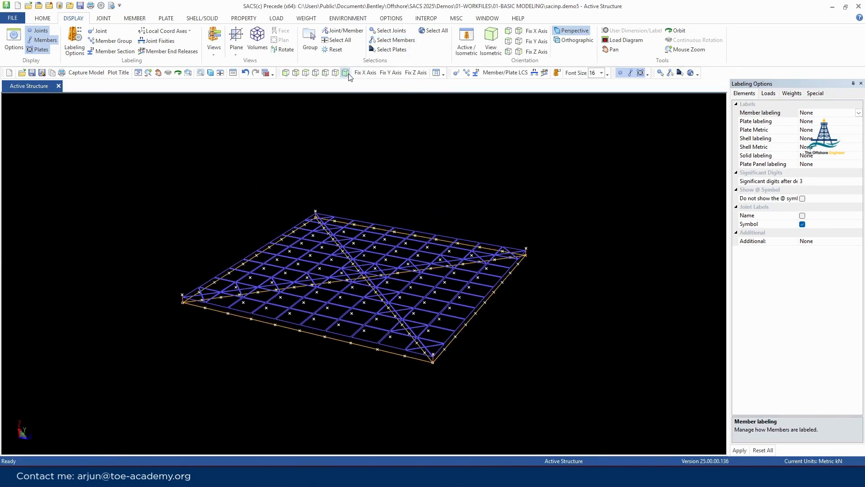
- Regenerate the self weight for load condition SELF with existing loads deleted, and keep the generated loads
click(276, 19)
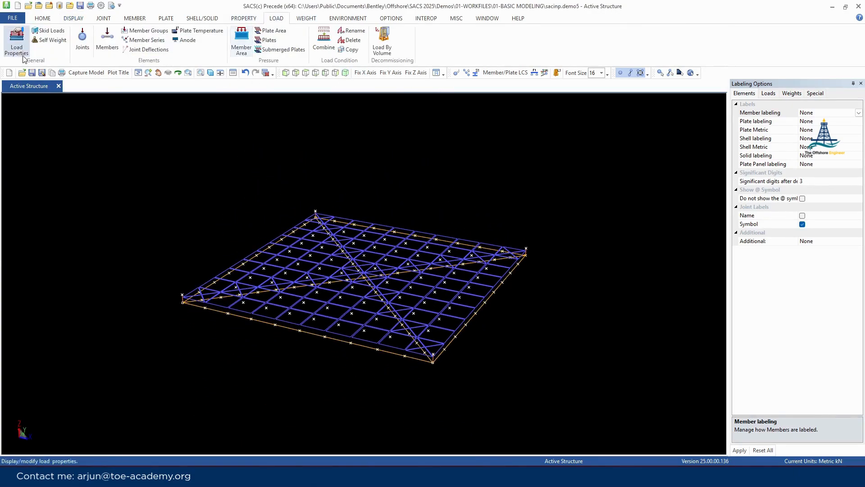
click(49, 40)
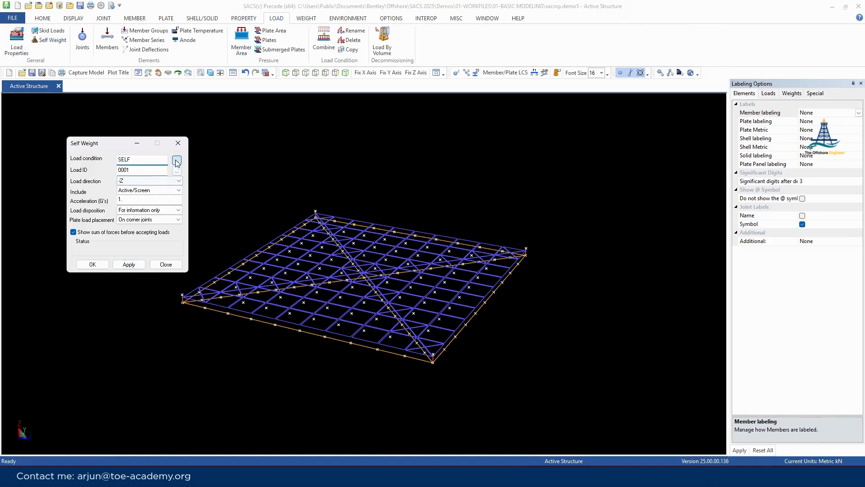
click(176, 161)
click(213, 202)
click(201, 258)
click(149, 210)
click(145, 224)
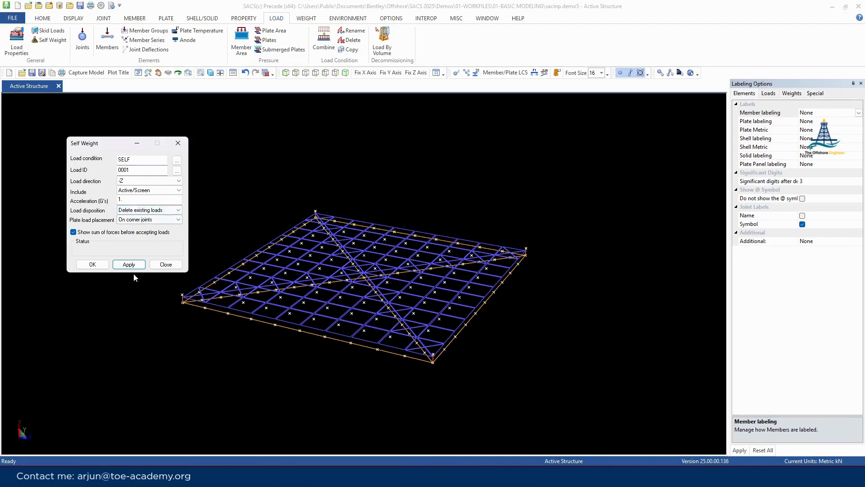
click(133, 265)
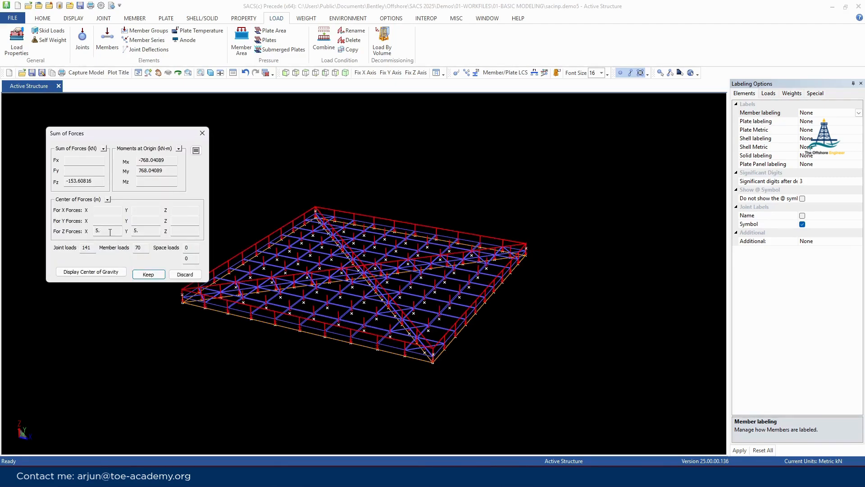
click(148, 274)
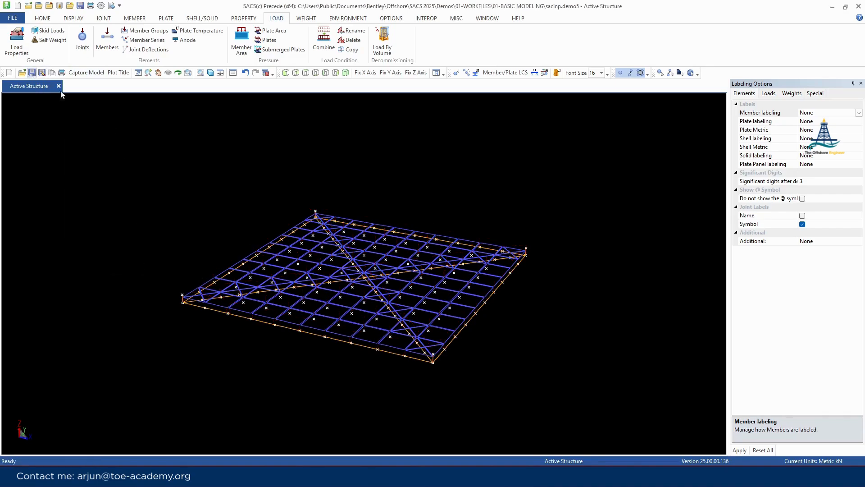
- Reset the member and plate group selection so the whole lifting model, including the slings, displays again
middle_drag(372, 342, 384, 319)
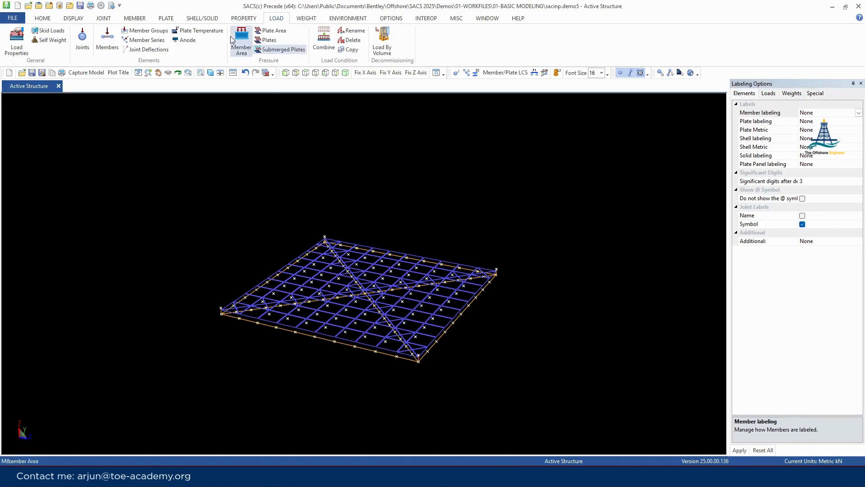
click(74, 18)
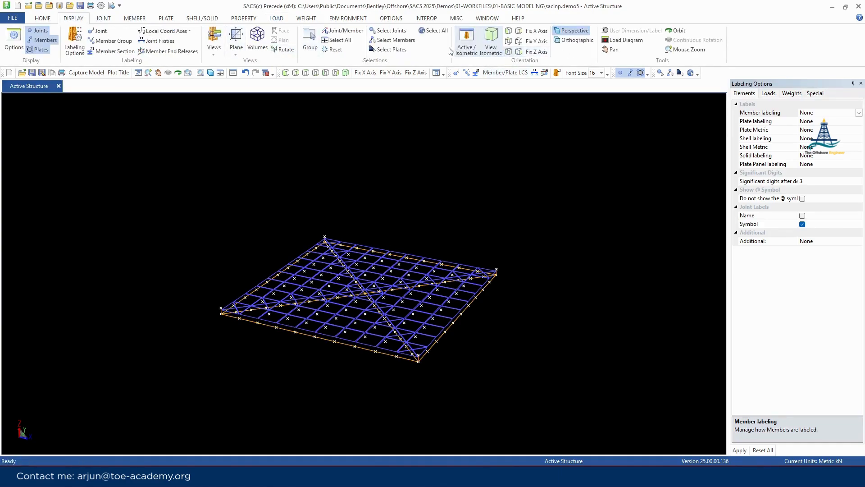
click(311, 47)
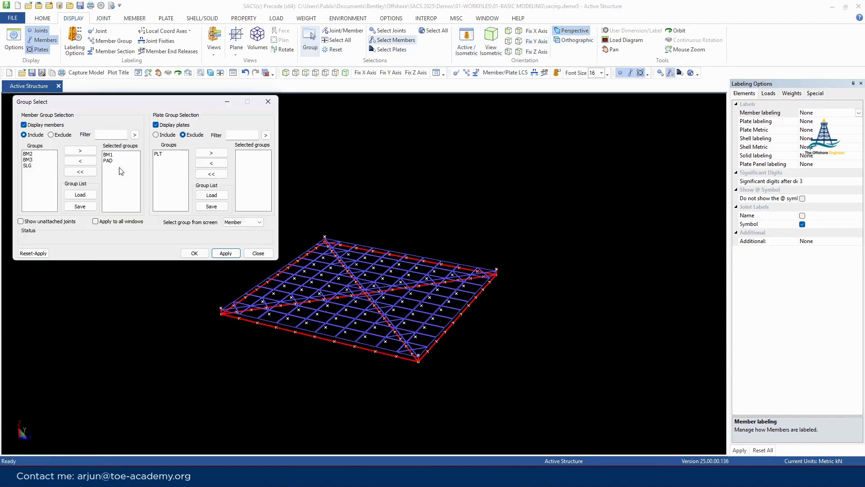
click(32, 253)
click(257, 253)
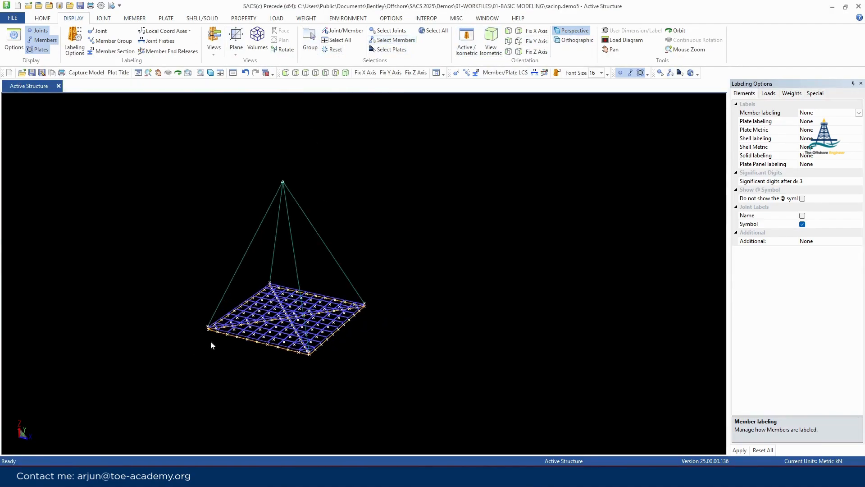
- Inspect the coordinates, fixity and connected members of joint HOOK at the sling apex
click(104, 18)
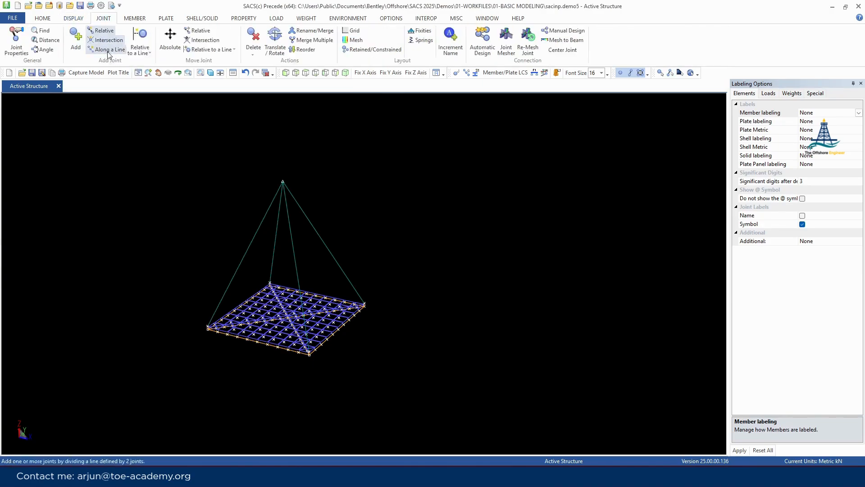
click(17, 41)
click(284, 183)
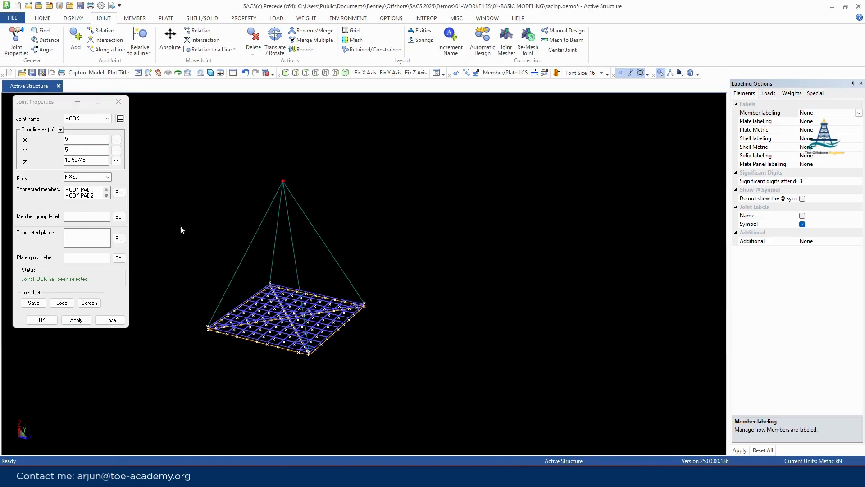
click(118, 102)
scroll(308, 178, up, 3)
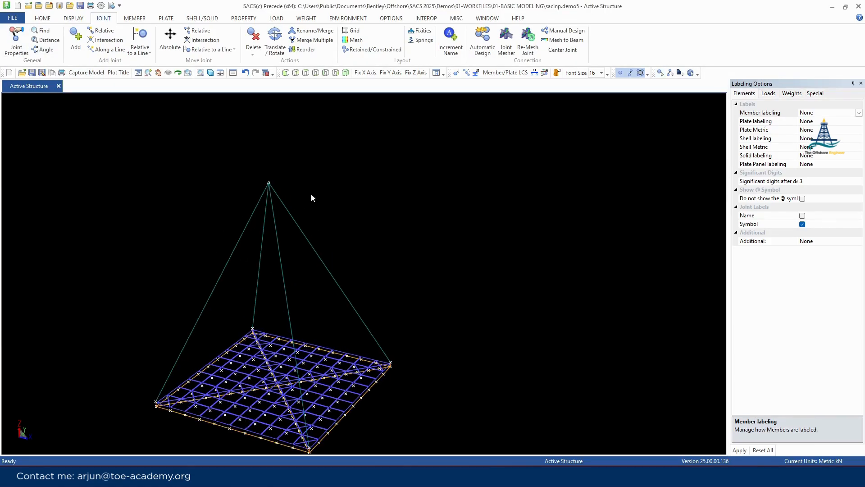
scroll(267, 171, down, 2)
scroll(290, 239, up, 3)
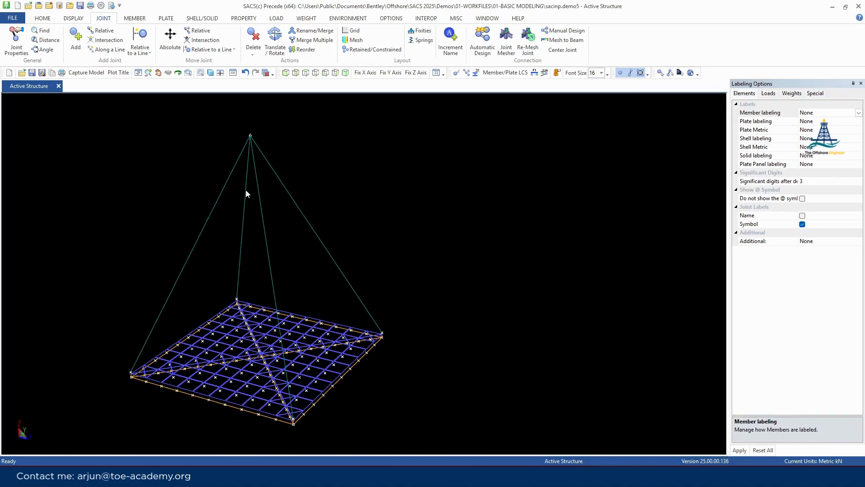
scroll(66, 140, down, 2)
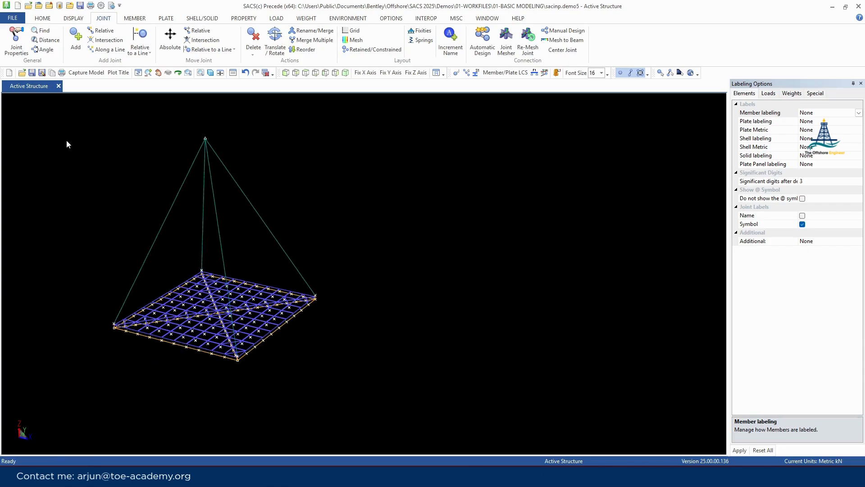
scroll(276, 105, up, 2)
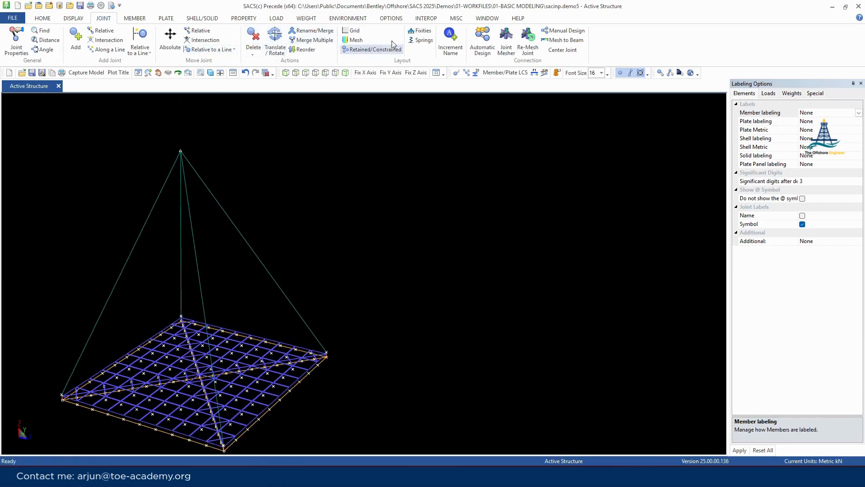
- Select the combined load conditions LC1 and LC2 for the analysis, leaving out the basic SELF condition
click(390, 19)
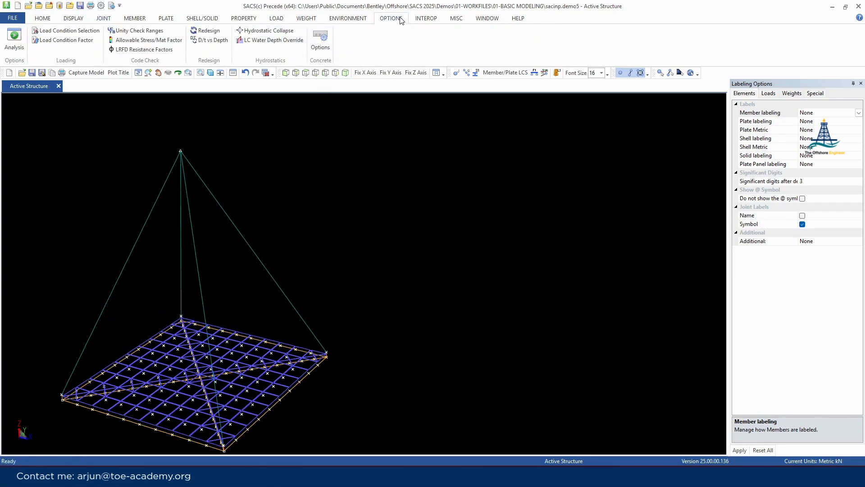
click(68, 30)
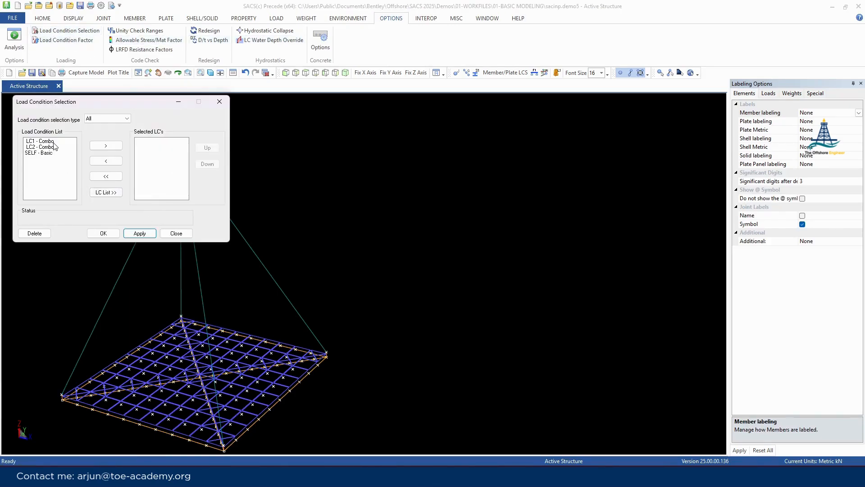
double_click(55, 143)
click(55, 141)
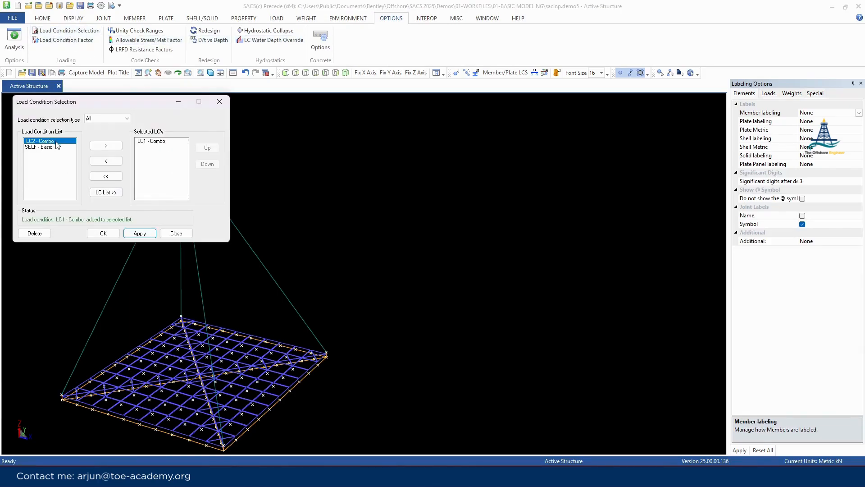
double_click(57, 142)
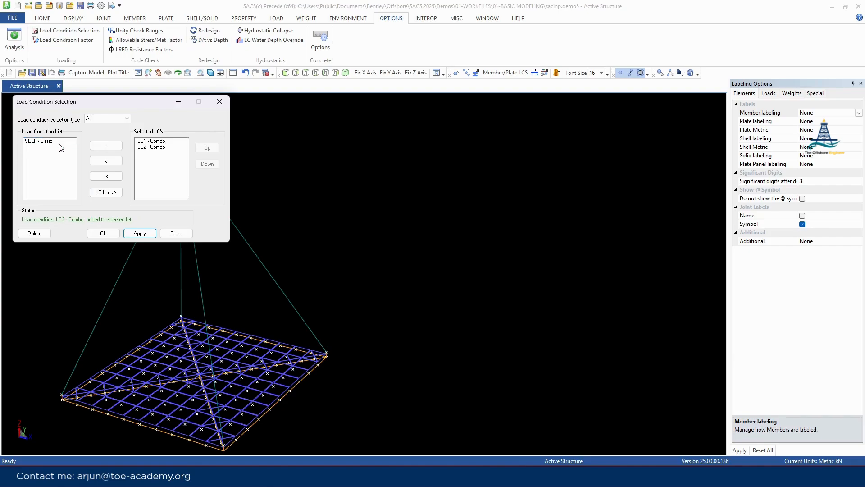
click(139, 233)
click(176, 233)
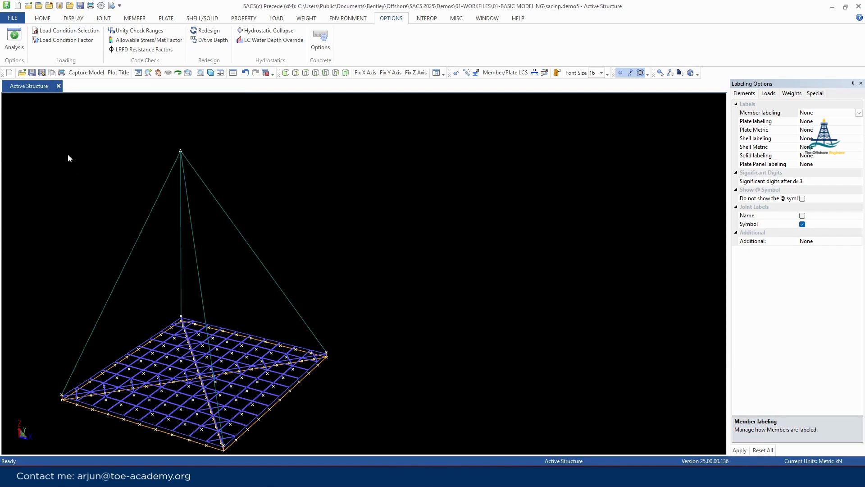
- Save both model and seastate data in Metric/kN force units, overwriting sacinp.demo5
click(41, 74)
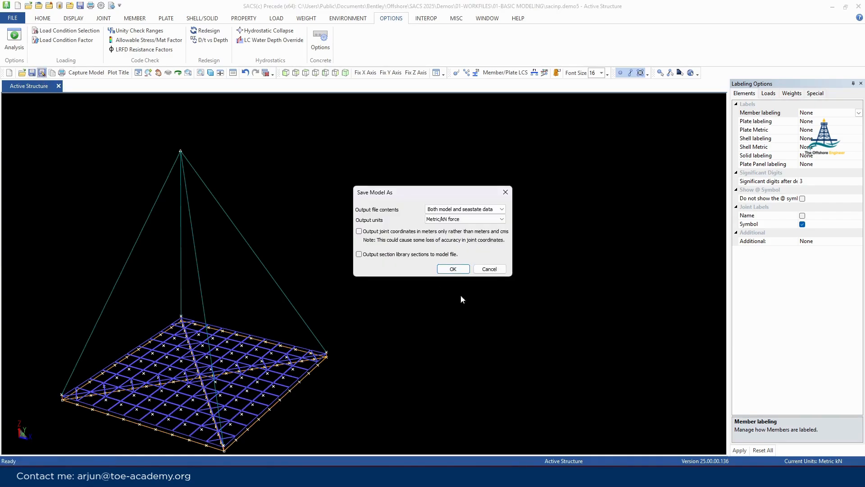
click(451, 269)
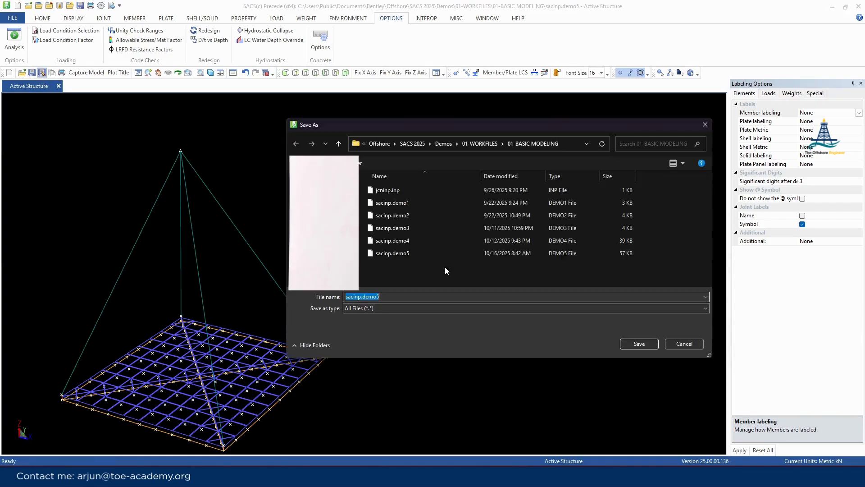
click(640, 344)
click(454, 237)
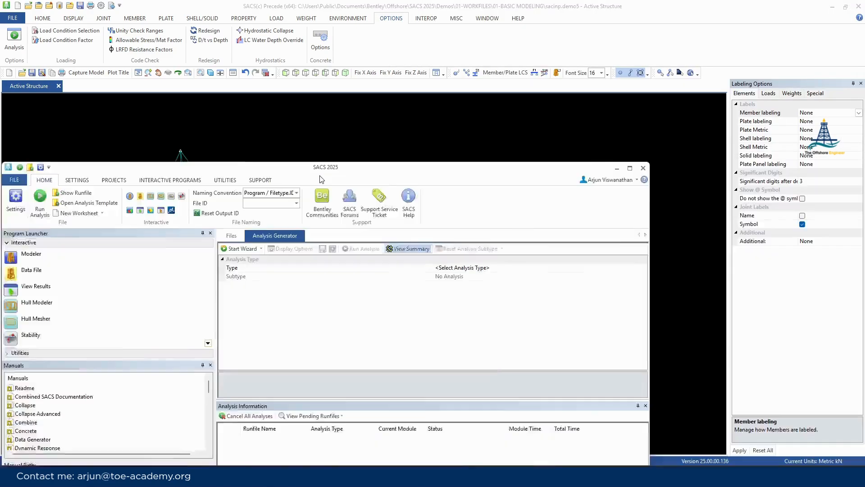
- Switch to the maximized SACS 2025 launcher and choose a Static analysis with subtype Static Analysis With Gap Elements
drag(320, 174, 415, 100)
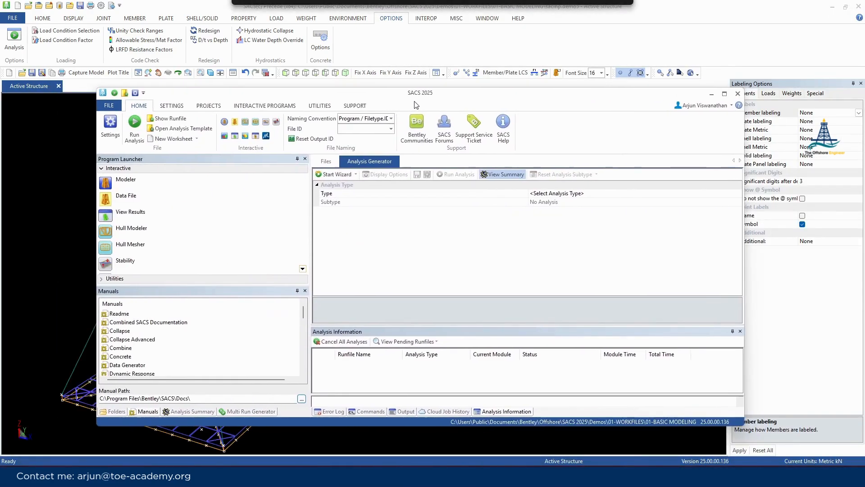
click(724, 93)
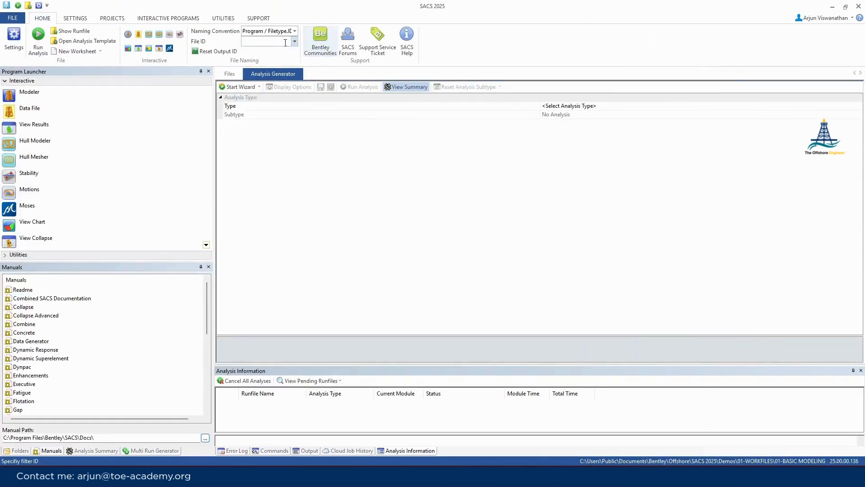
click(593, 108)
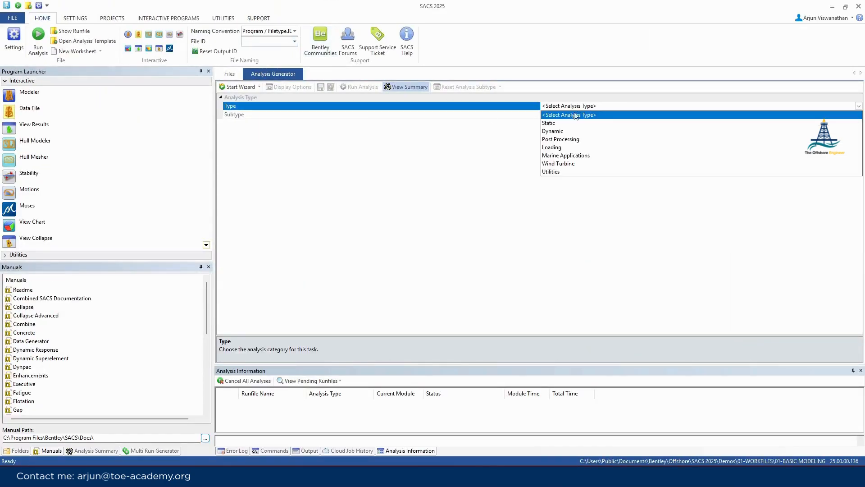
click(549, 123)
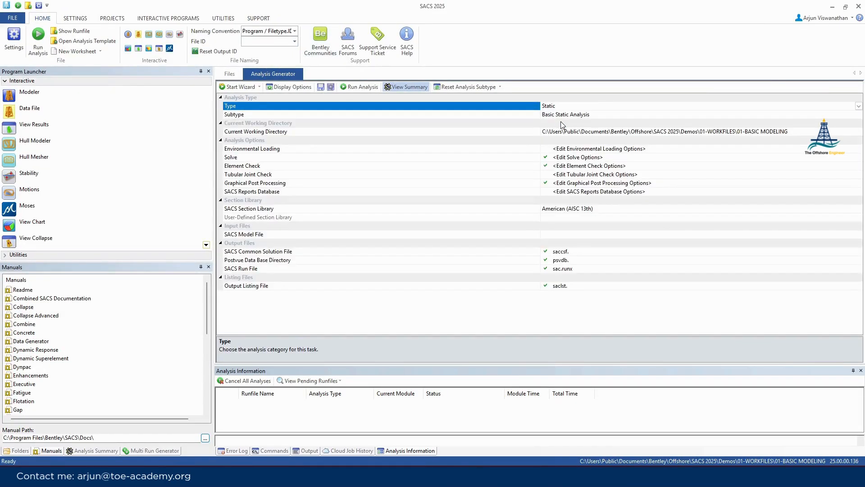
click(596, 116)
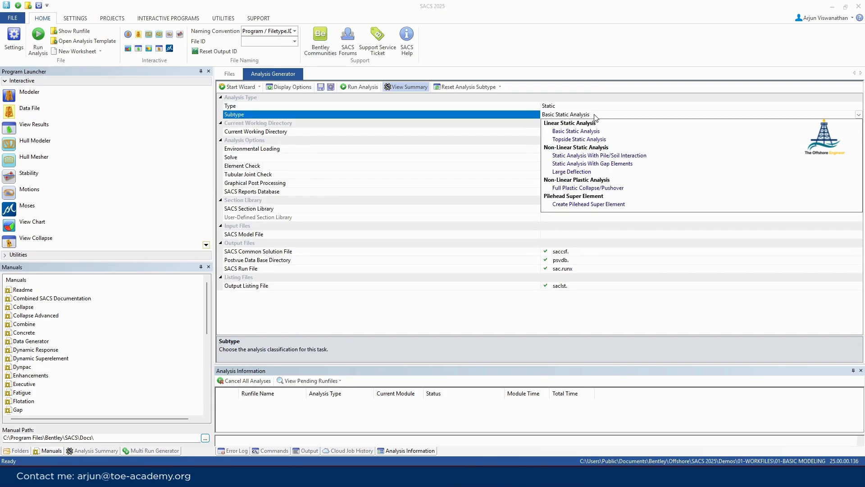
click(592, 166)
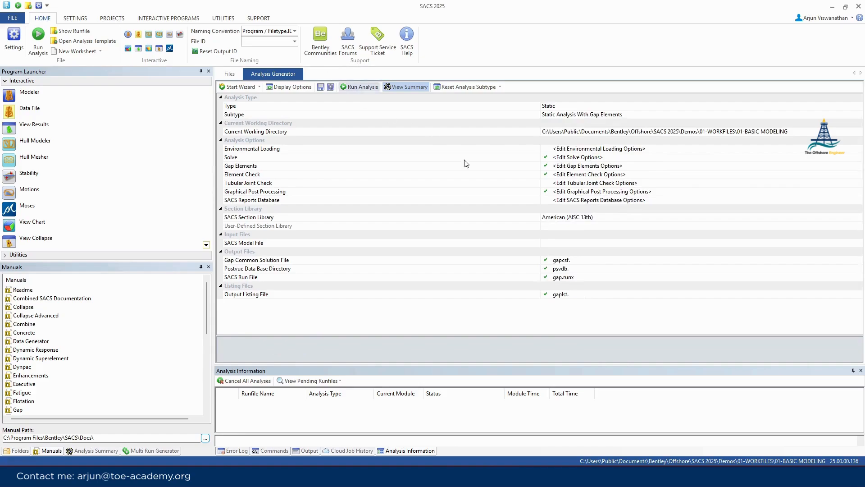
- Set the element check code criteria to WSD AISC 9th/API-RP2A 21st
click(586, 175)
click(497, 221)
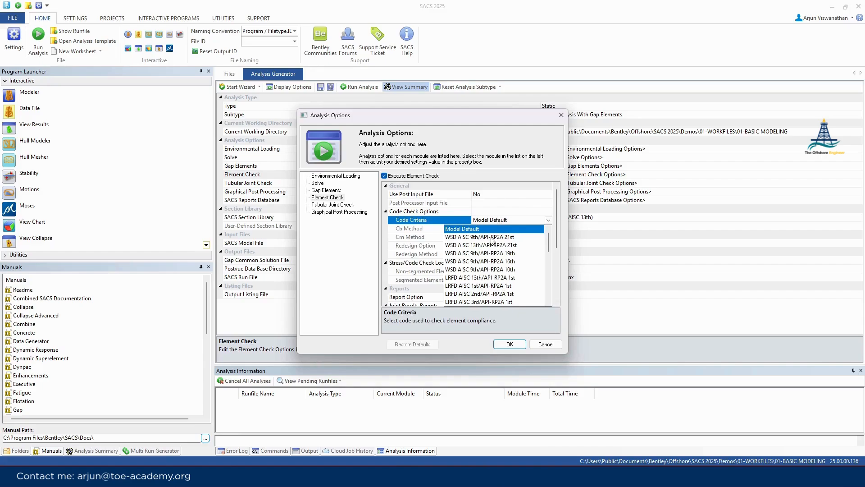
click(490, 236)
click(509, 345)
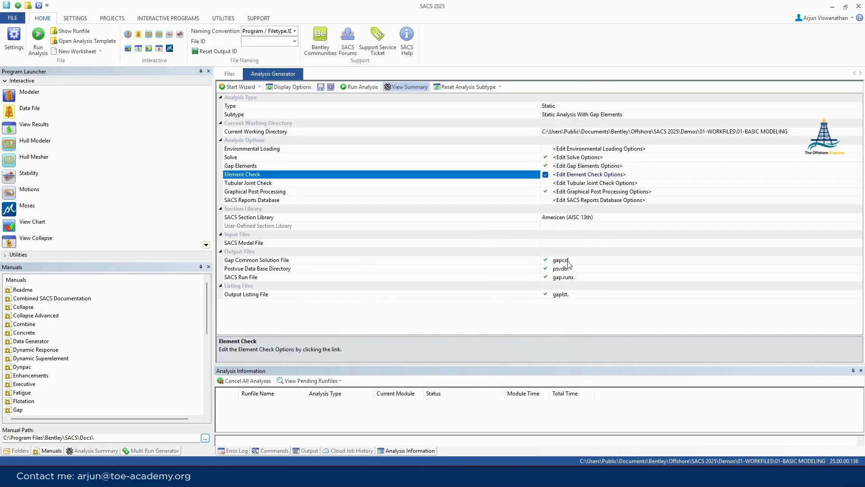
- Assign sacinp.demo5 from the 01-BASIC MODELING folder as the analysis's SACS model file
click(572, 243)
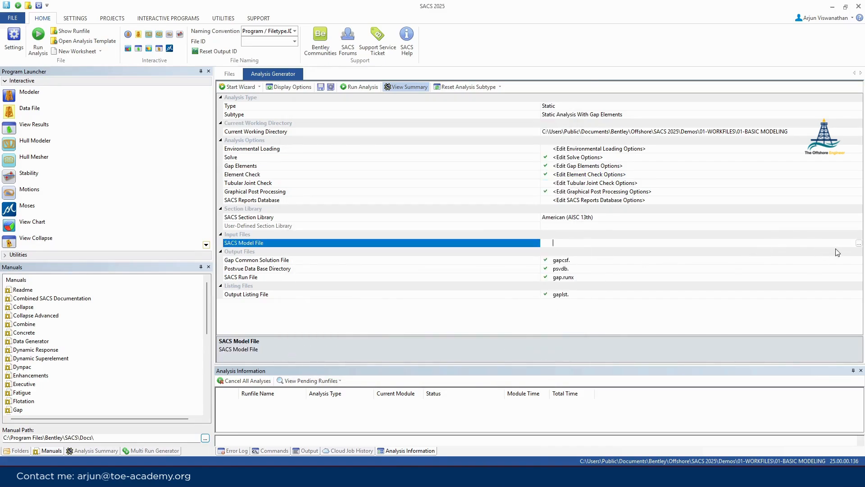
click(858, 243)
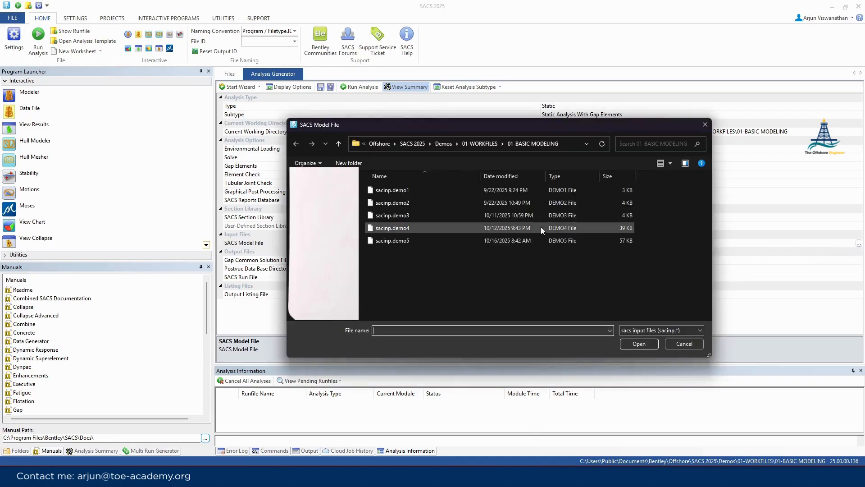
click(385, 241)
click(635, 344)
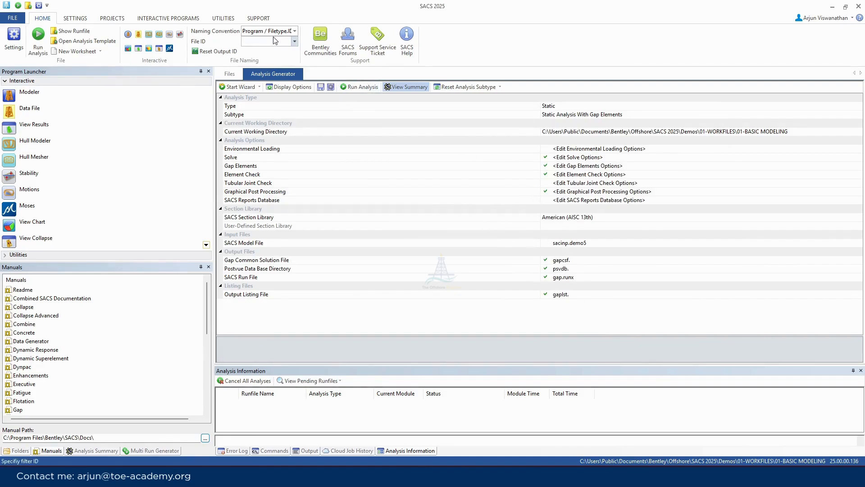
- Set the output file ID to demo5 and run the gap element analysis
click(294, 41)
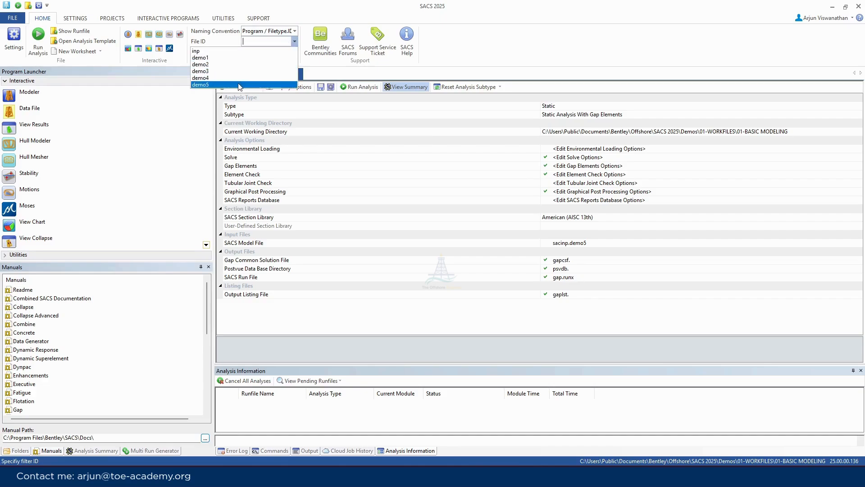
click(225, 84)
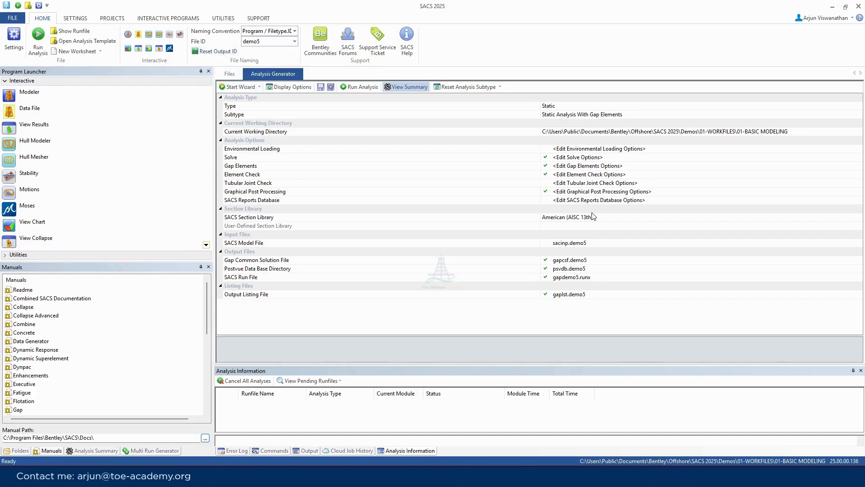
click(358, 87)
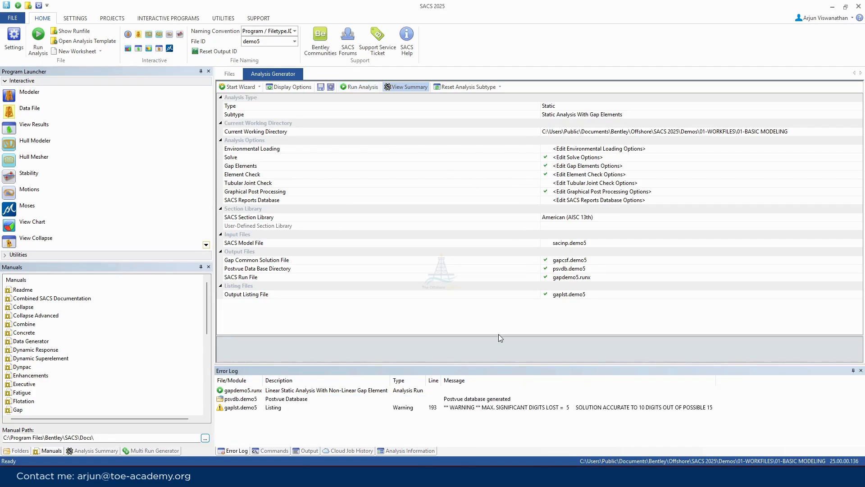
- Open the Postvue database psvdb.demo5 in the 3D results viewer and display its result labeling options
double_click(248, 400)
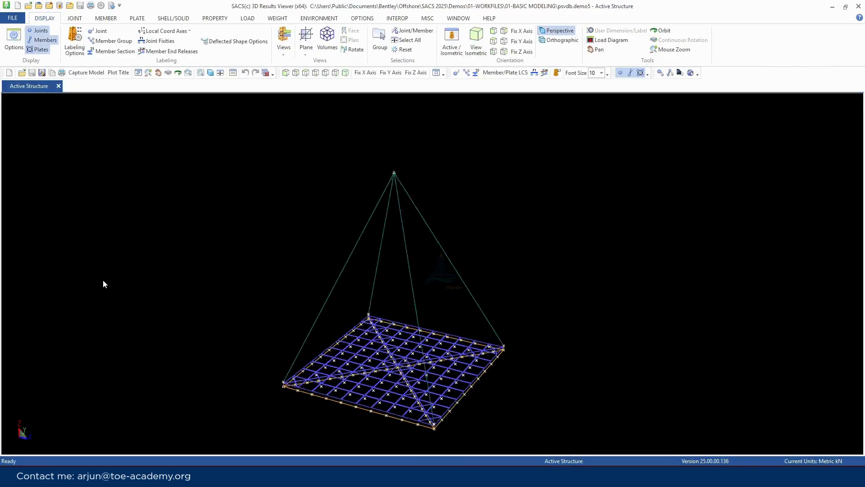
scroll(124, 296, down, 5)
scroll(330, 318, up, 5)
scroll(129, 296, up, 1)
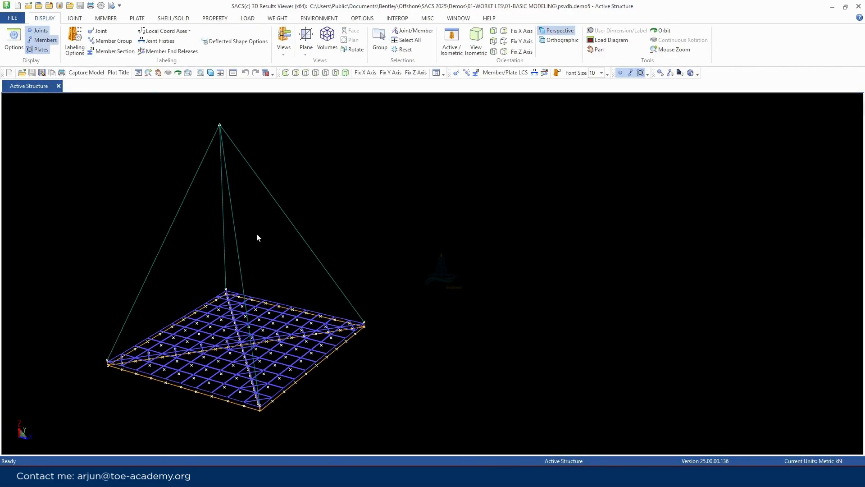
click(74, 41)
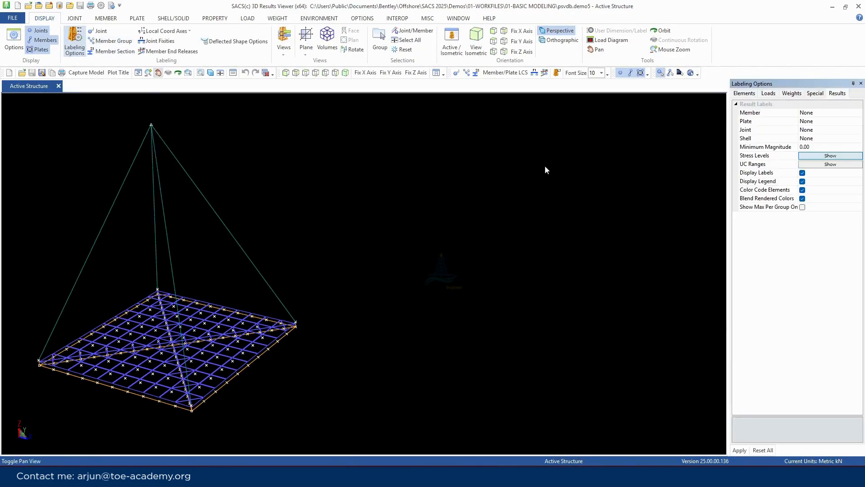
- Label the member results with Max Combined UC across the lifting model
click(846, 114)
click(858, 112)
click(818, 130)
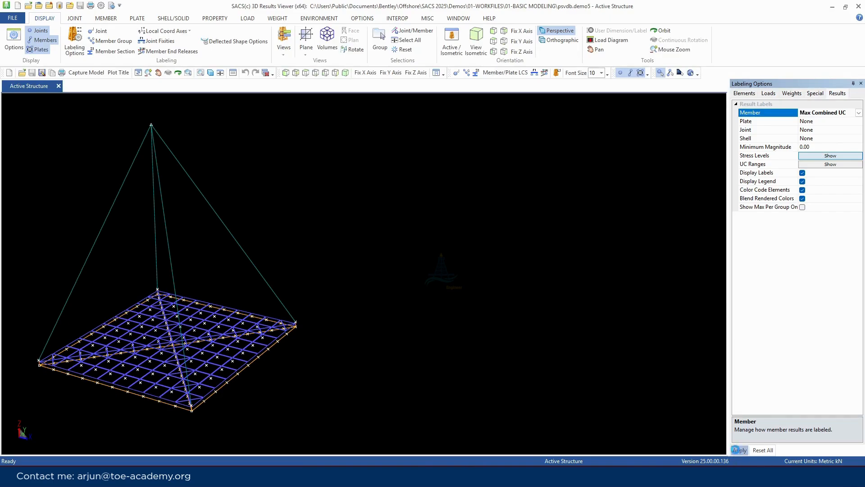
click(739, 450)
- Examine the combined unity check labels on the short corner padeye members, the deck edge beams and the slings
scroll(199, 383, up, 5)
scroll(355, 395, down, 5)
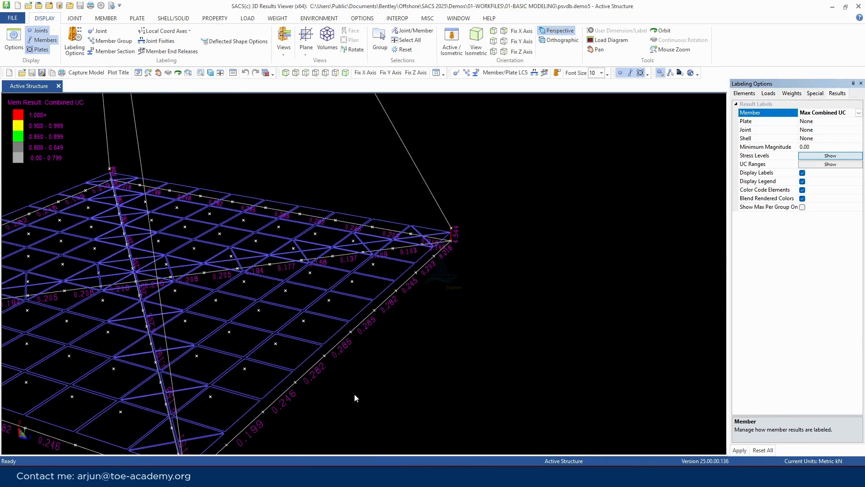
scroll(423, 291, up, 6)
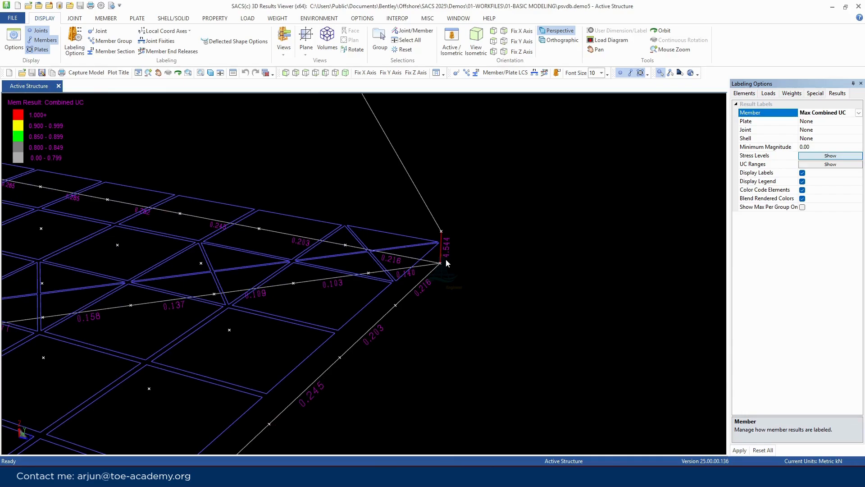
scroll(445, 259, down, 6)
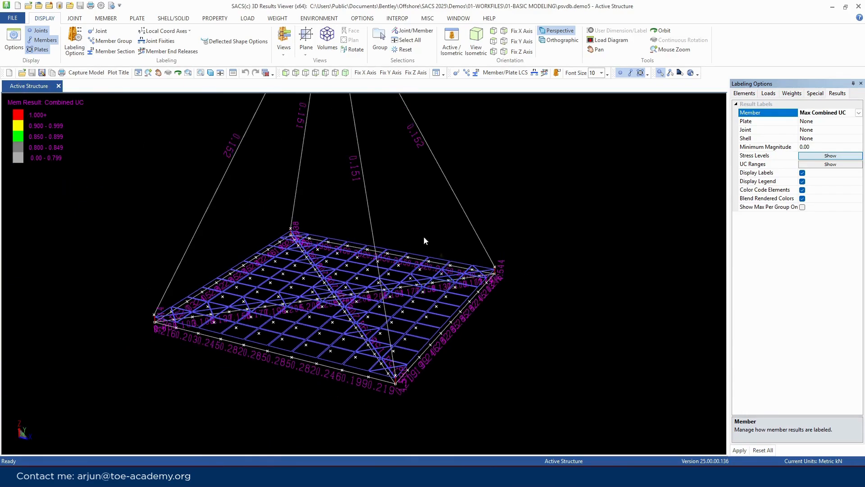
scroll(198, 300, up, 5)
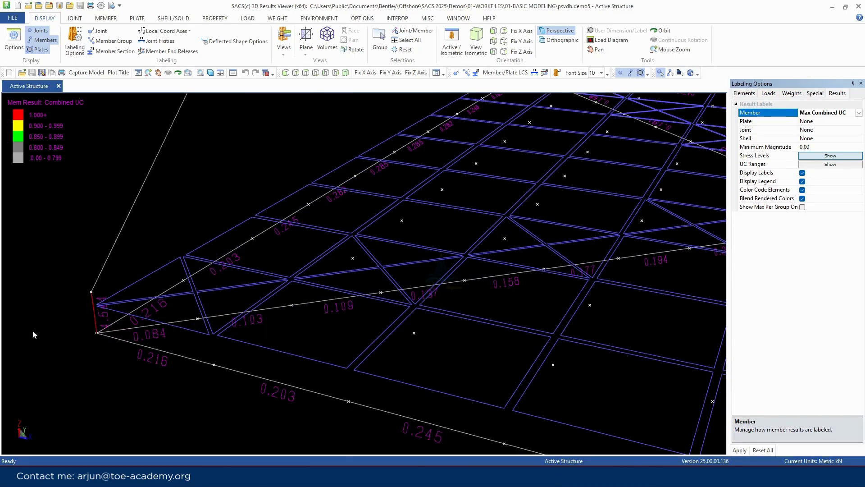
scroll(21, 329, down, 6)
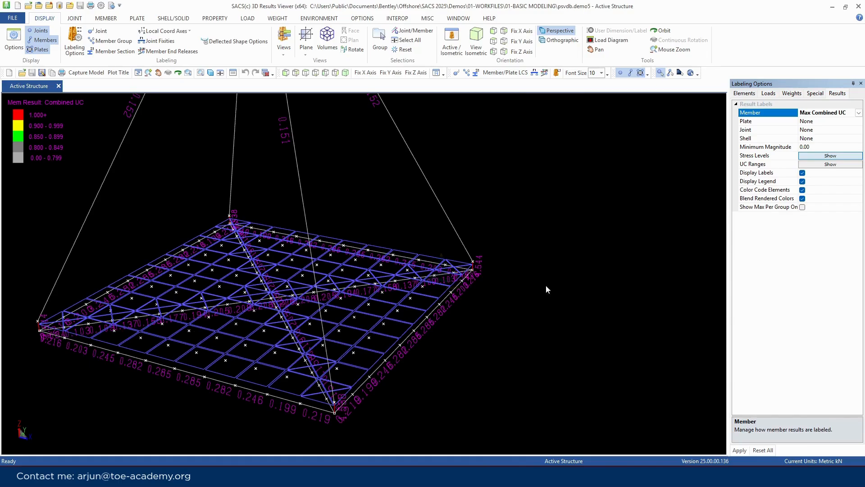
scroll(477, 264, up, 5)
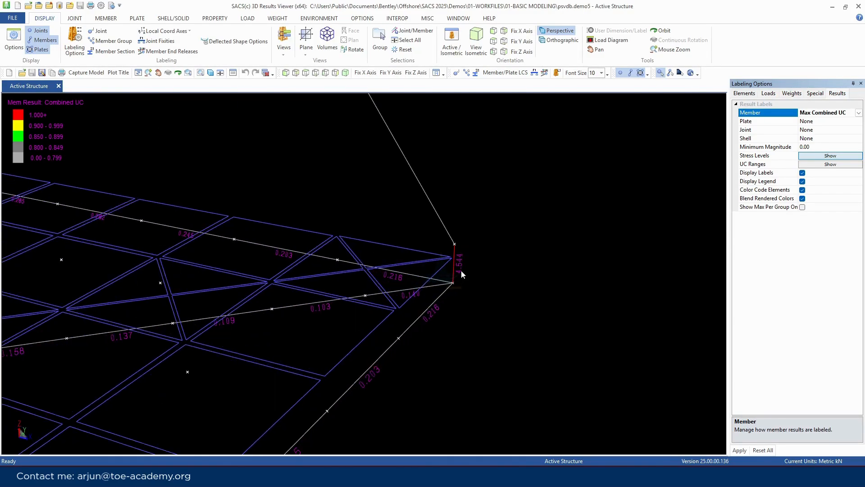
mouse_move(461, 273)
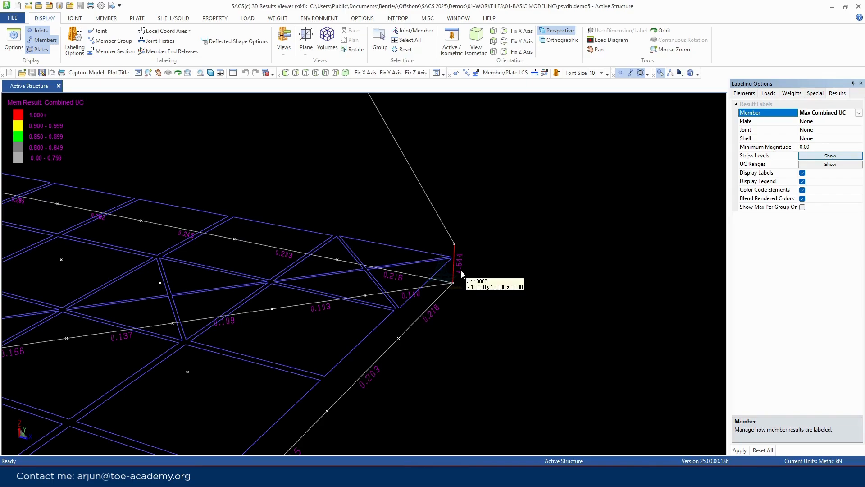
scroll(462, 273, down, 3)
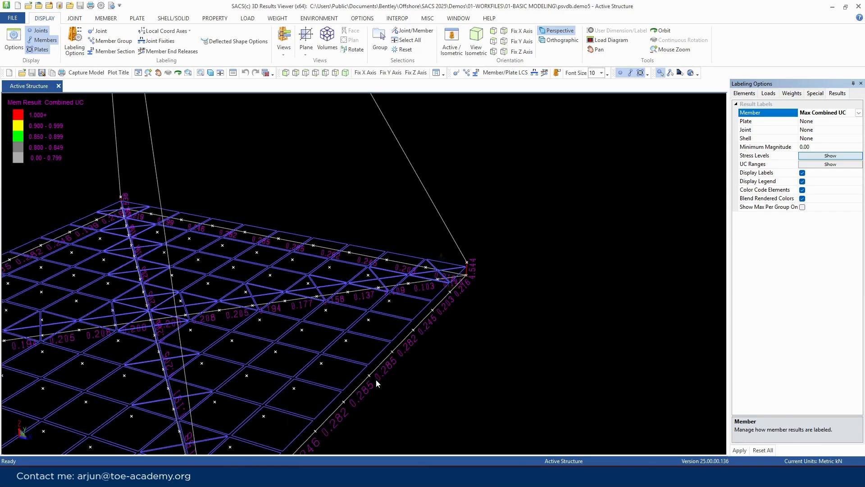
scroll(376, 380, up, 4)
scroll(422, 301, down, 5)
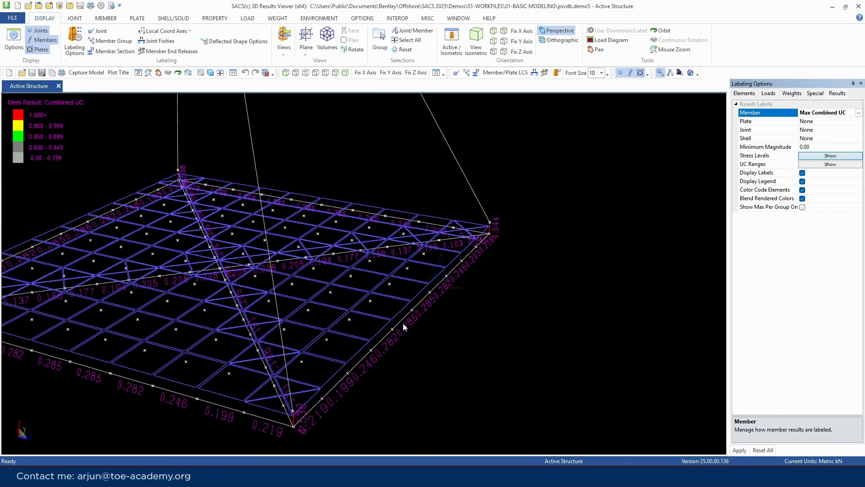
scroll(356, 386, down, 2)
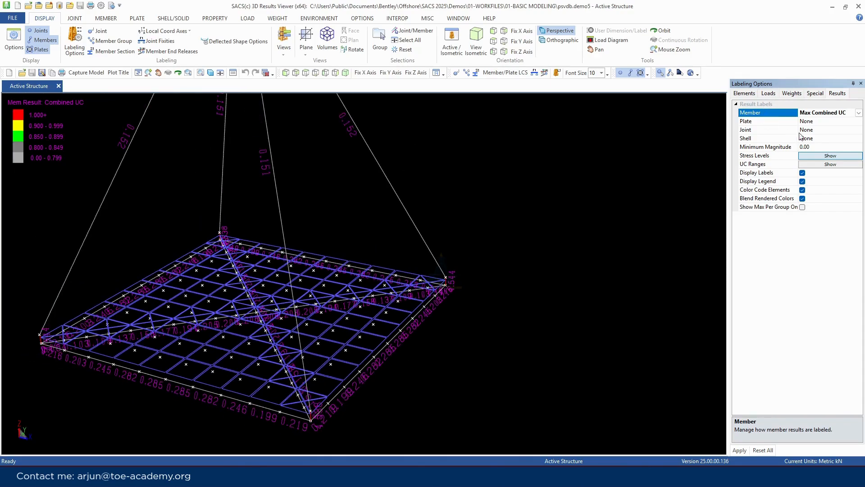
- Add Unity Check labels for the plate results and inspect them across the deck
click(852, 122)
click(858, 122)
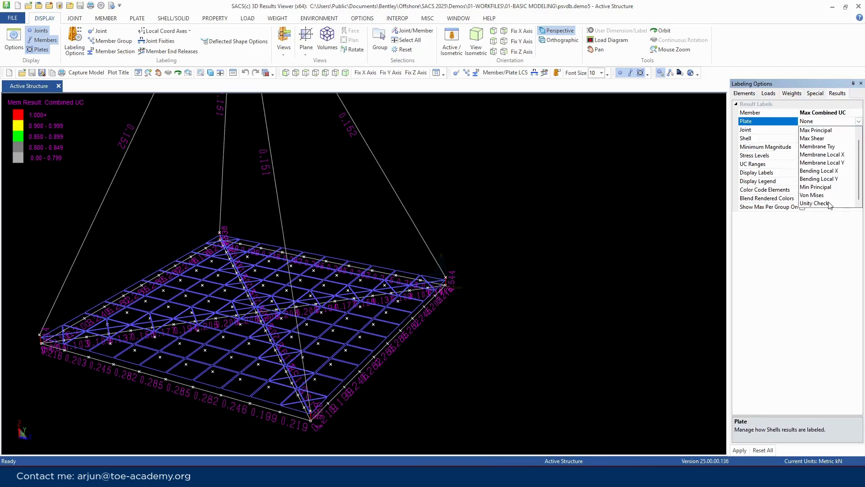
click(831, 205)
click(740, 450)
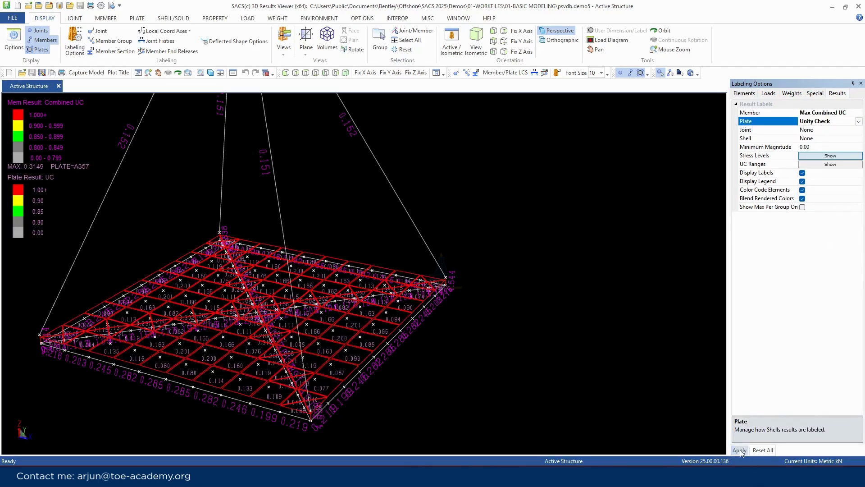
scroll(306, 367, up, 5)
scroll(459, 355, down, 8)
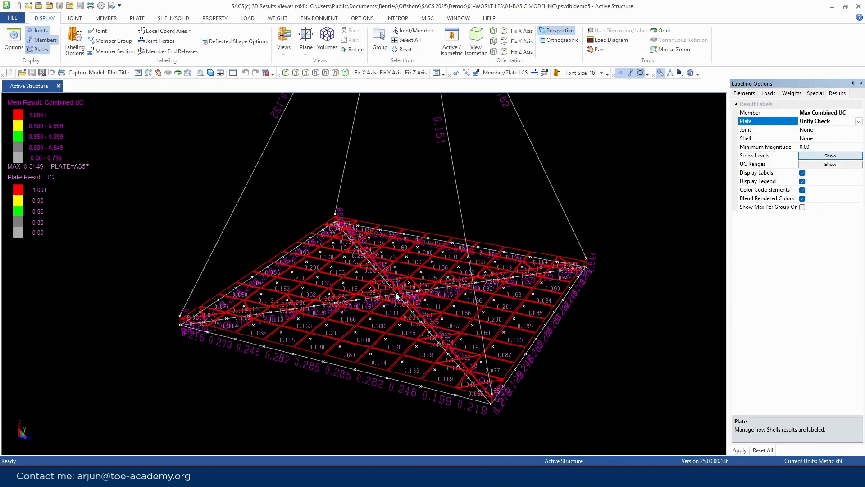
scroll(344, 363, down, 5)
scroll(413, 233, up, 3)
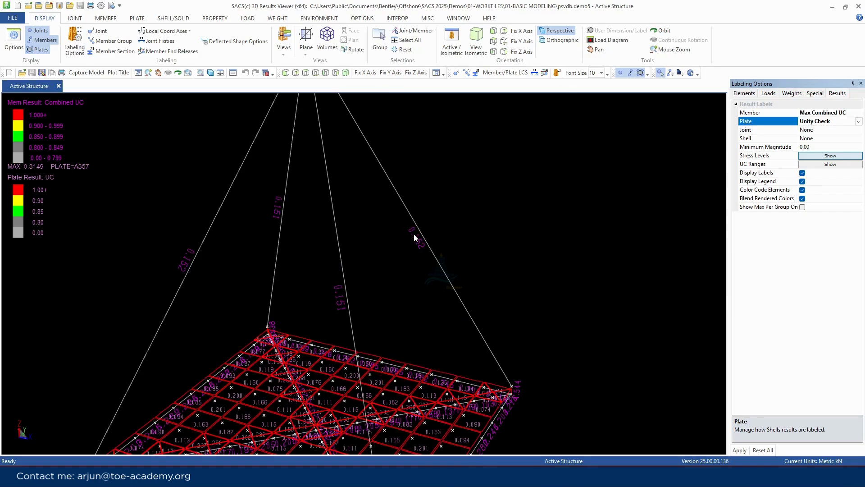
- Reset all result labels, label the members with Tension Internal Load, and inspect the values on the slings
click(762, 449)
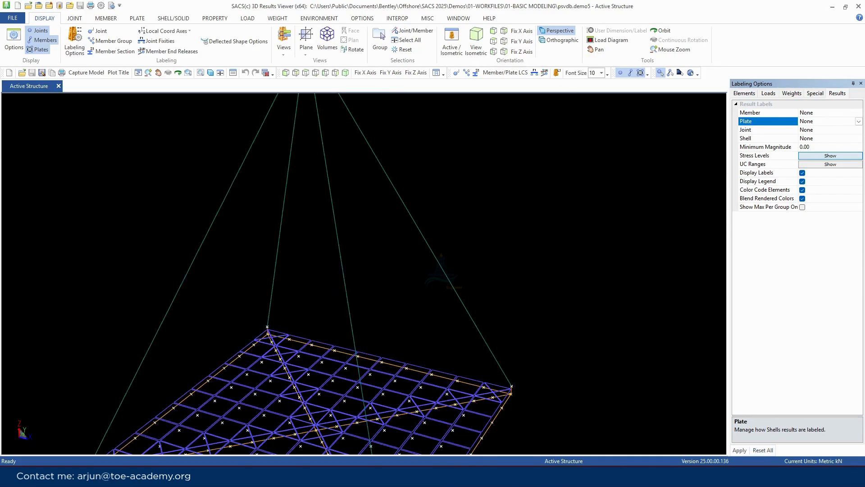
click(857, 116)
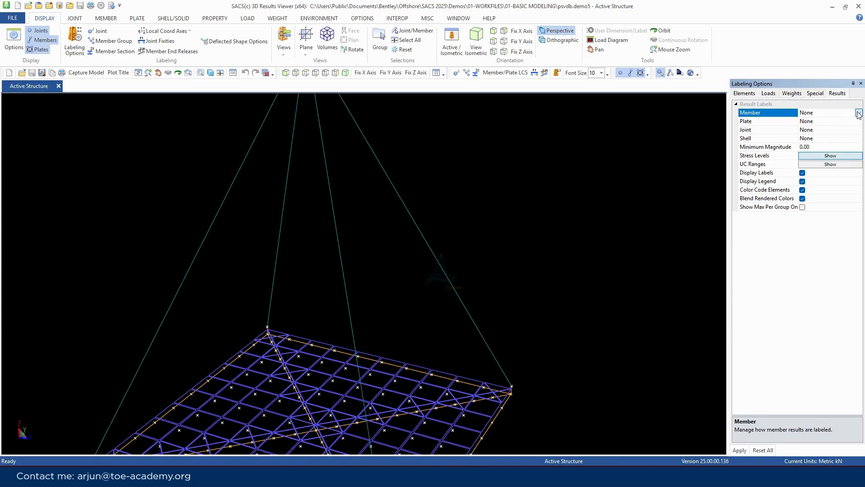
click(858, 113)
scroll(822, 186, down, 2)
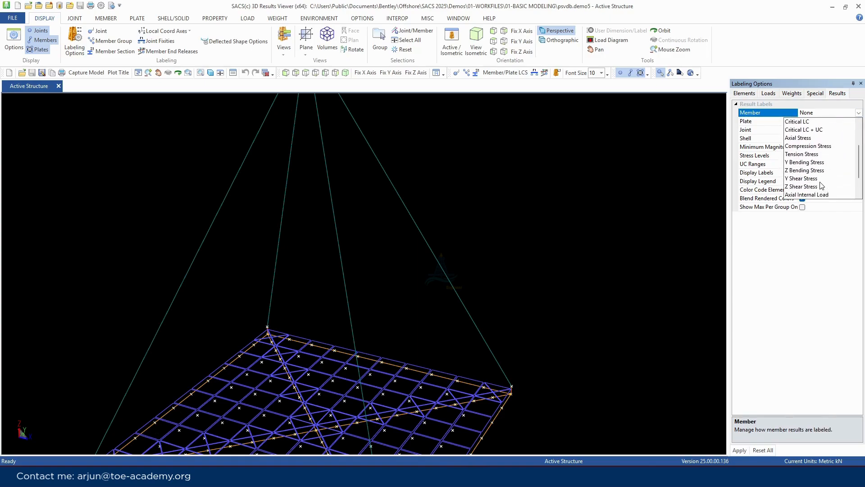
scroll(822, 186, down, 2)
click(813, 190)
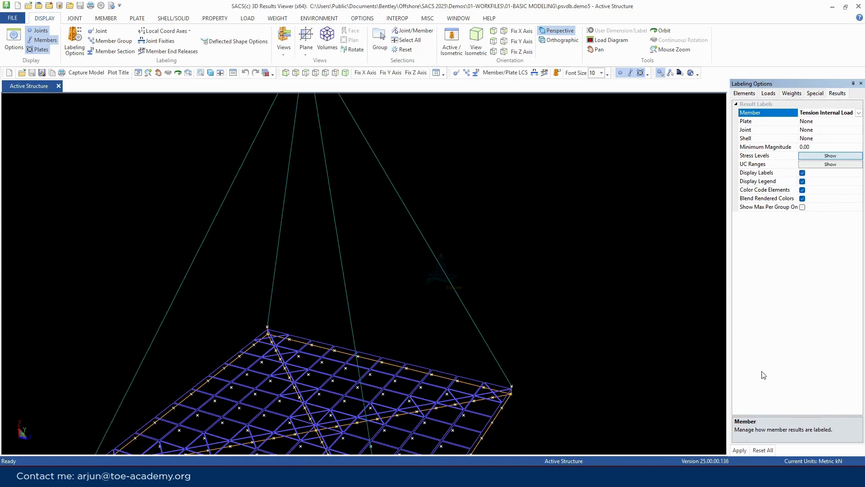
click(737, 450)
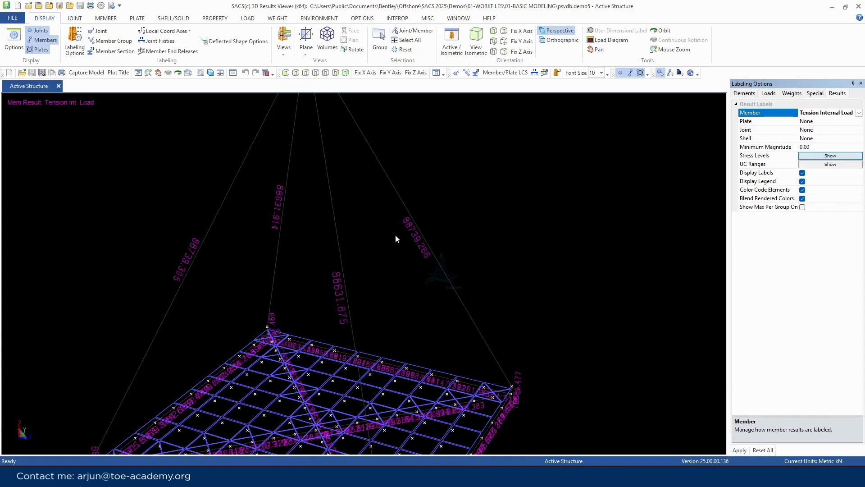
scroll(410, 241, up, 1)
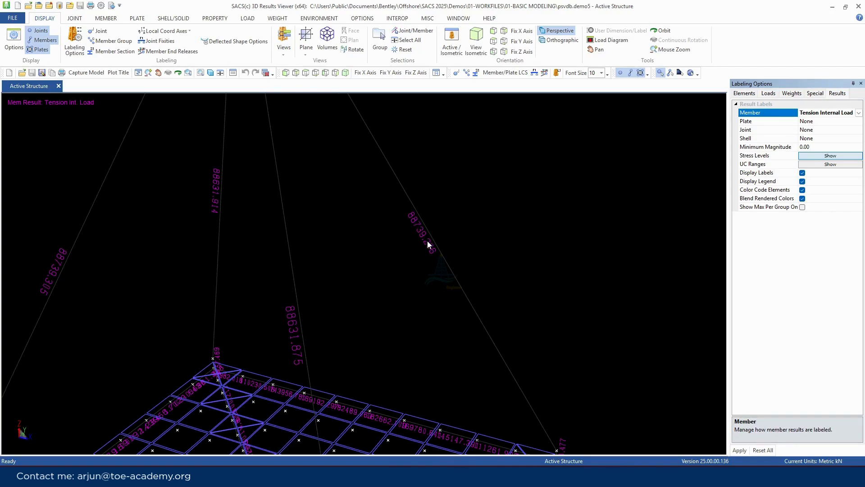
scroll(666, 218, down, 2)
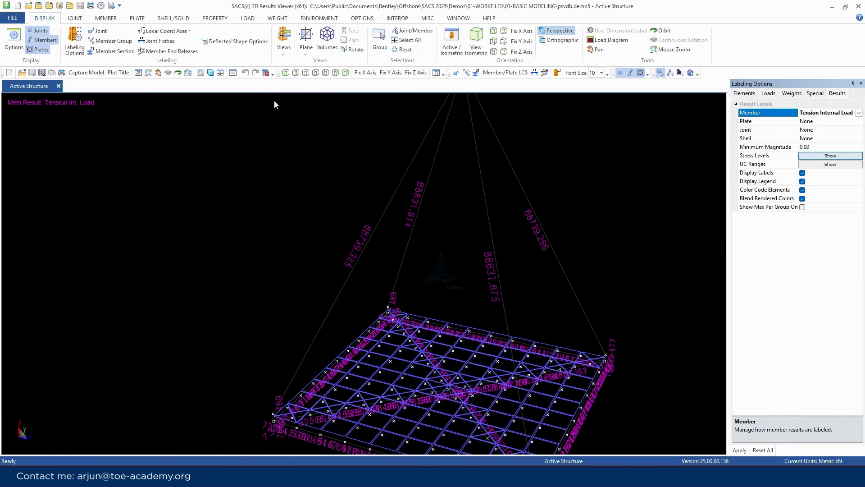
- Generate a Member End Forces report for the four sling members HOOK-PAD1 to HOOK-PAD4 and close it after review
click(232, 73)
click(93, 117)
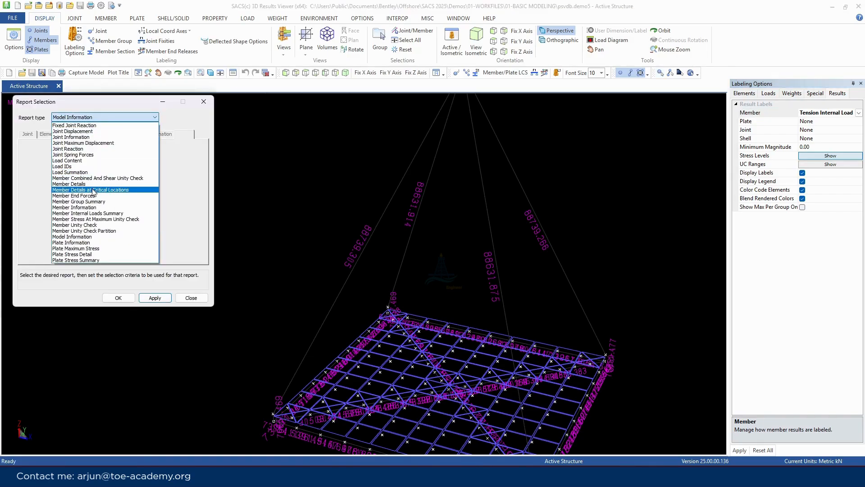
click(92, 196)
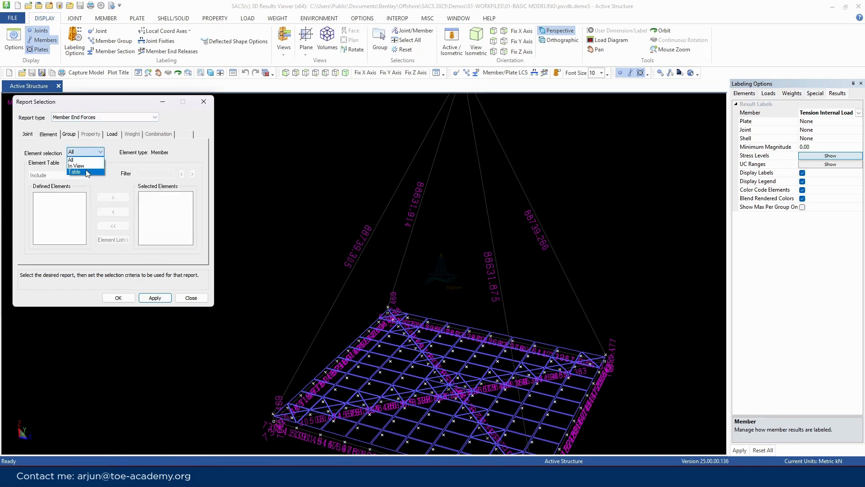
click(87, 173)
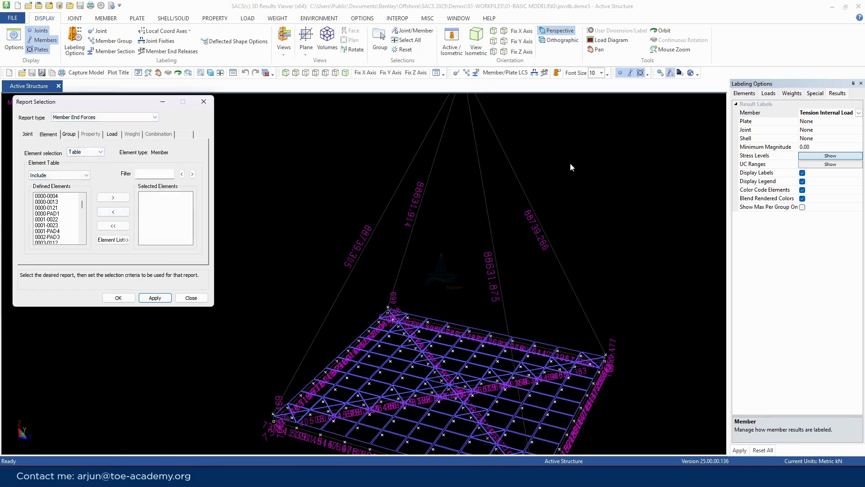
drag(570, 163, 386, 174)
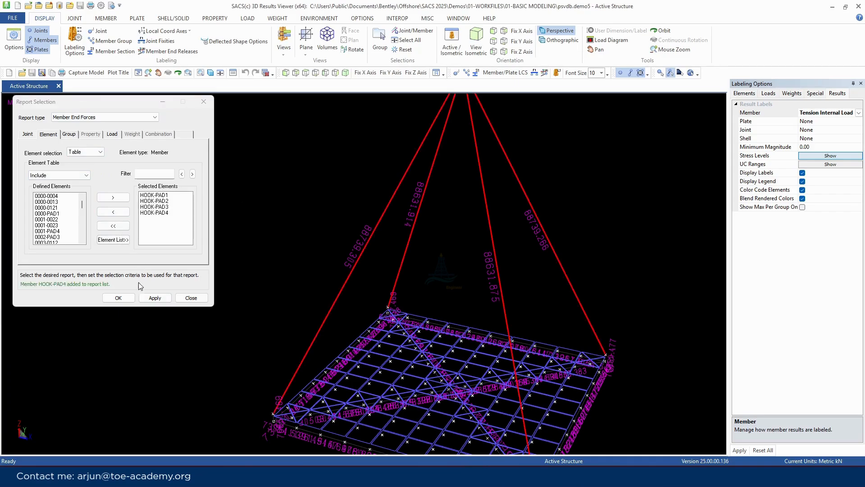
click(159, 299)
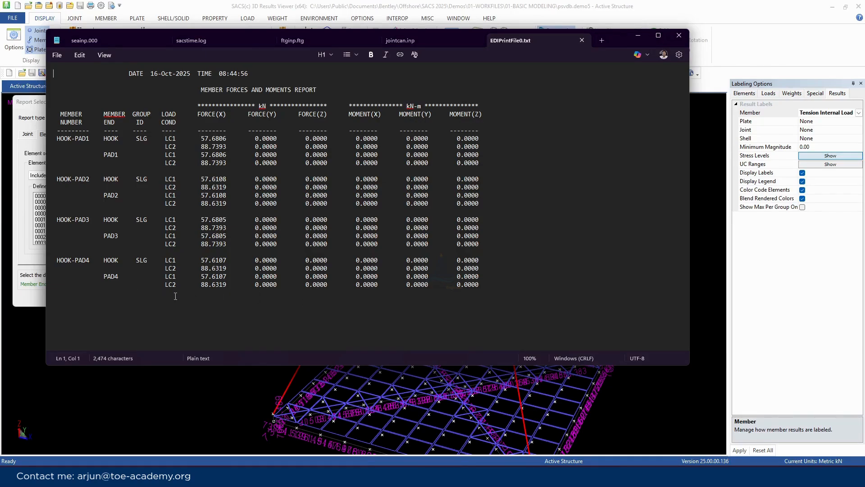
click(683, 39)
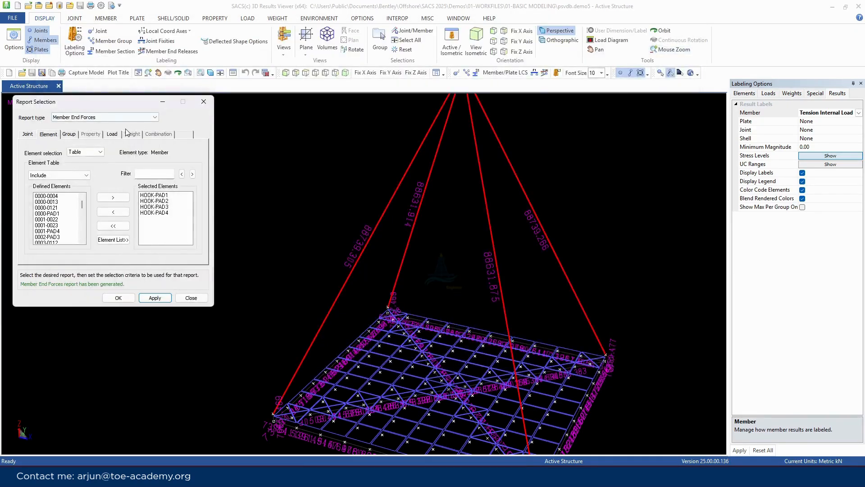
- Change the report type to Joint Reaction for checking the supports at the deck corners
scroll(432, 252, down, 3)
scroll(523, 288, up, 3)
scroll(643, 340, down, 2)
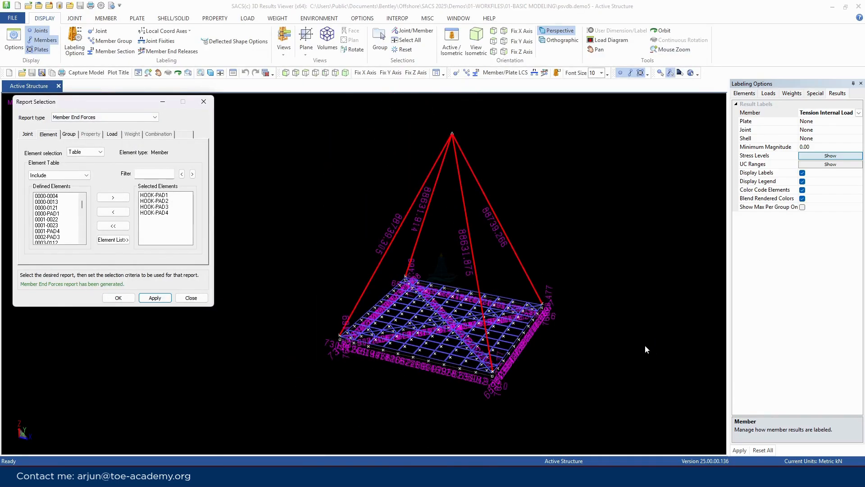
scroll(421, 362, up, 2)
scroll(279, 324, up, 5)
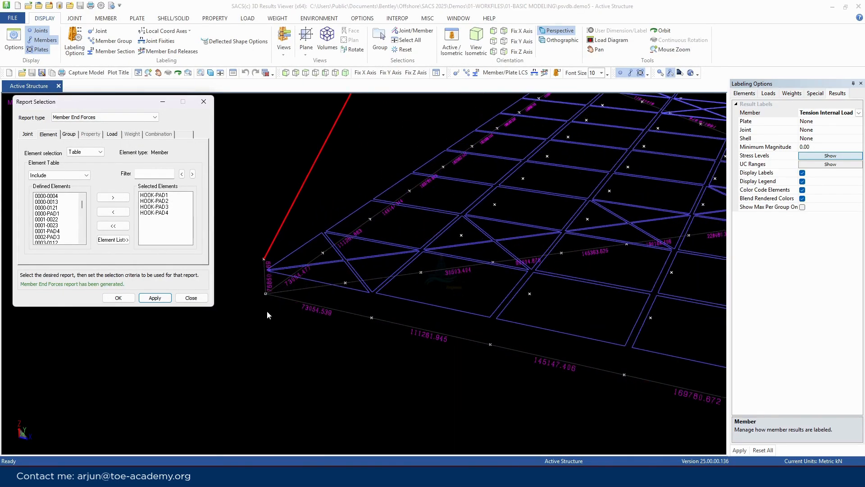
click(118, 118)
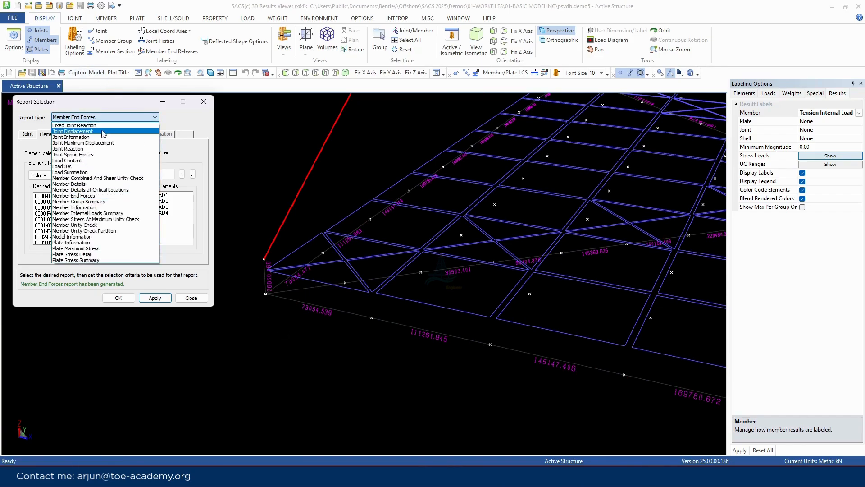
click(86, 154)
click(105, 118)
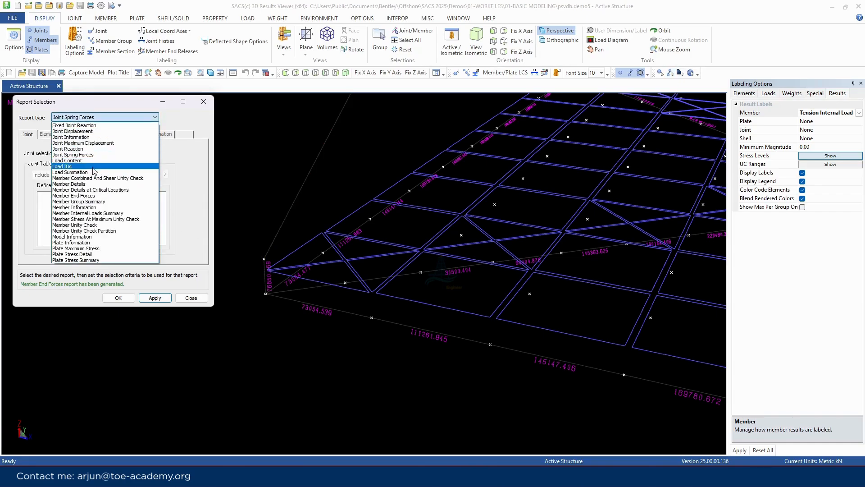
click(91, 149)
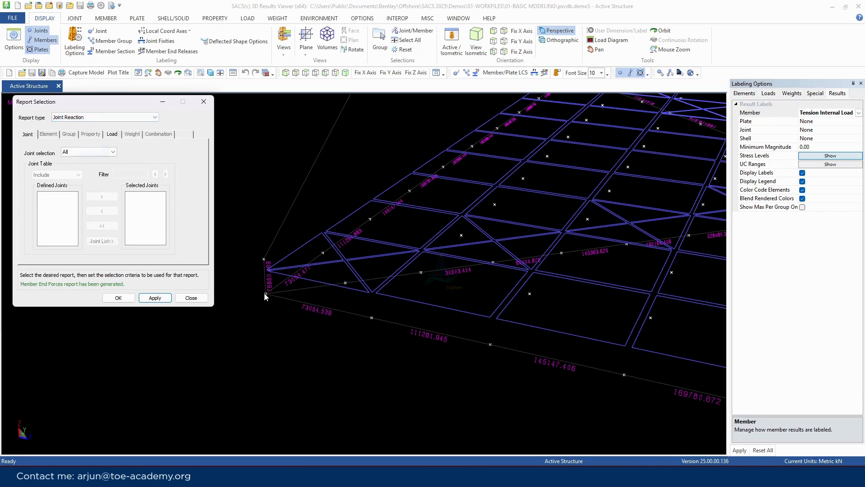
- Generate a Joint Reaction report for table-selected deck corner joints 0000, 0001 and 0003, and close it after review
click(85, 152)
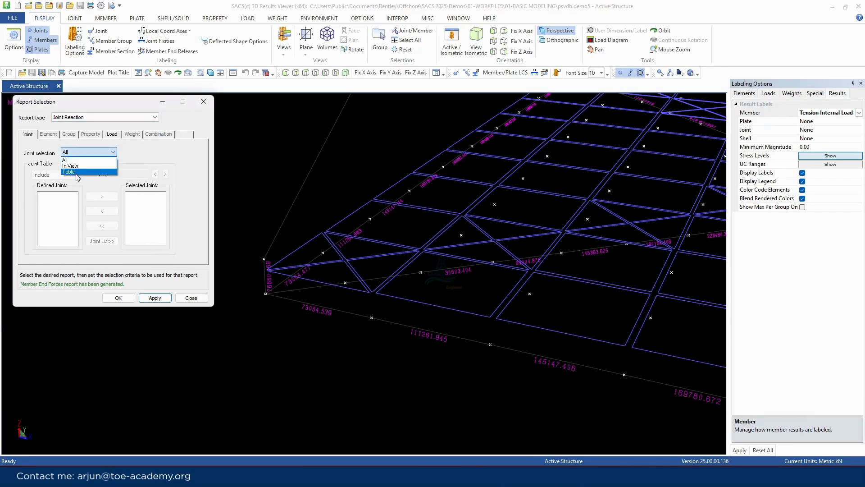
click(77, 175)
click(266, 294)
scroll(257, 340, down, 3)
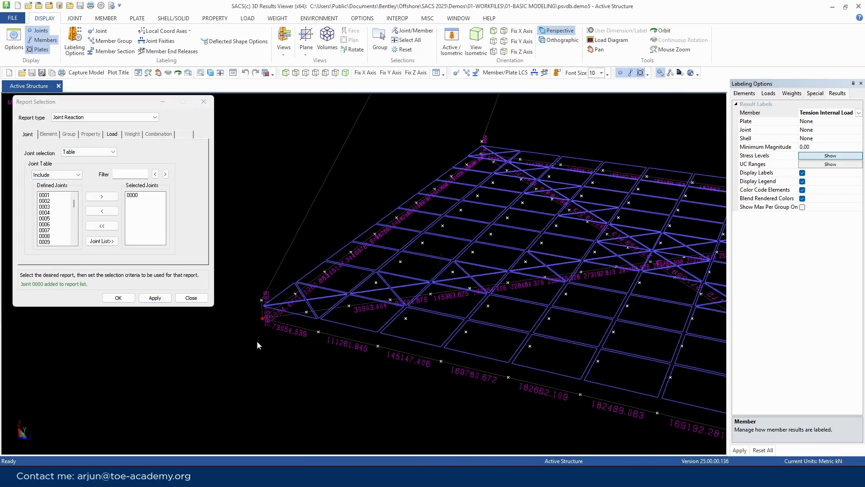
click(482, 154)
scroll(230, 189, down, 5)
scroll(571, 367, up, 5)
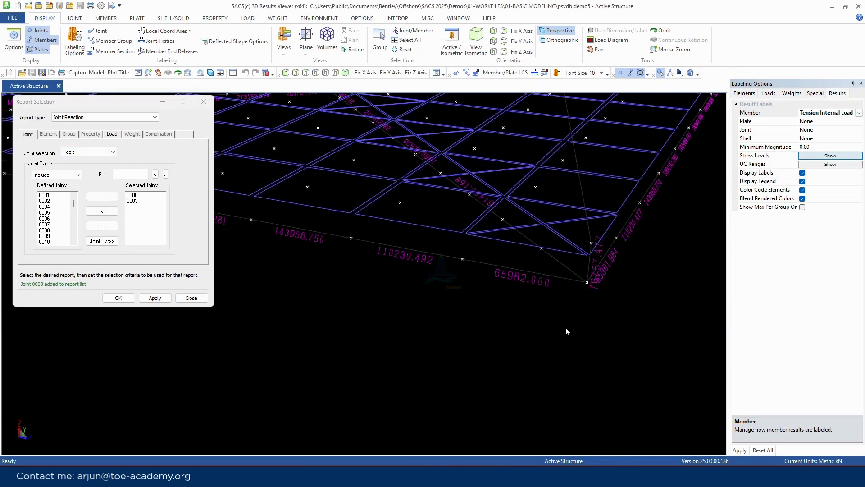
click(152, 298)
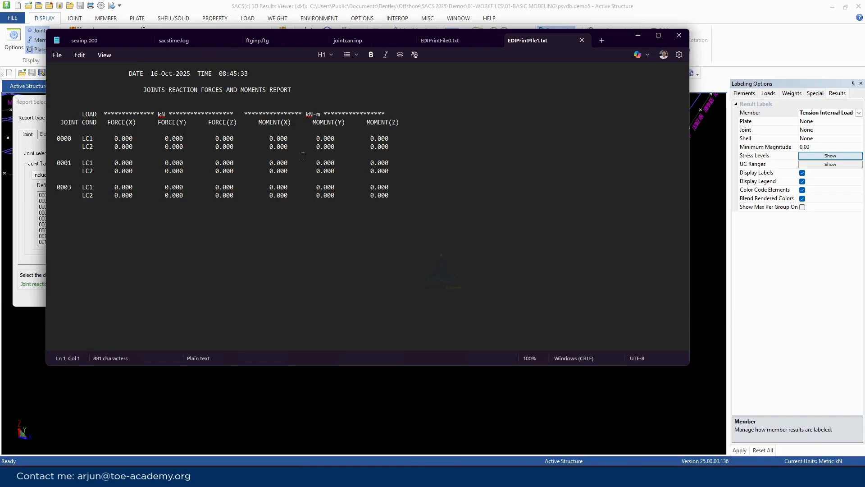
click(679, 36)
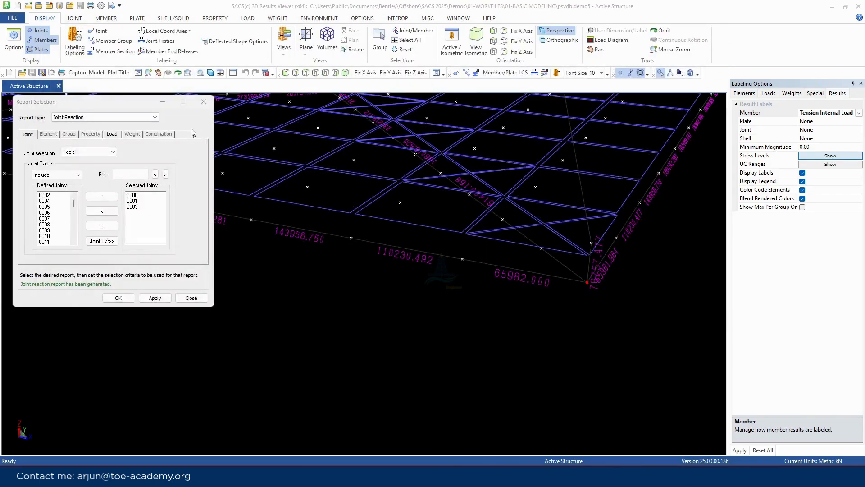
click(203, 102)
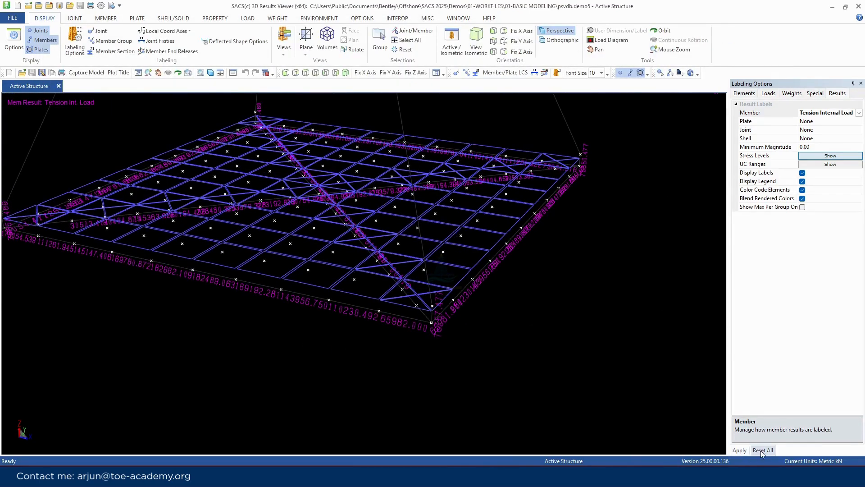
- Reset all result labels and label the joints with Reaction Force X across the whole lifting model
click(762, 450)
click(836, 130)
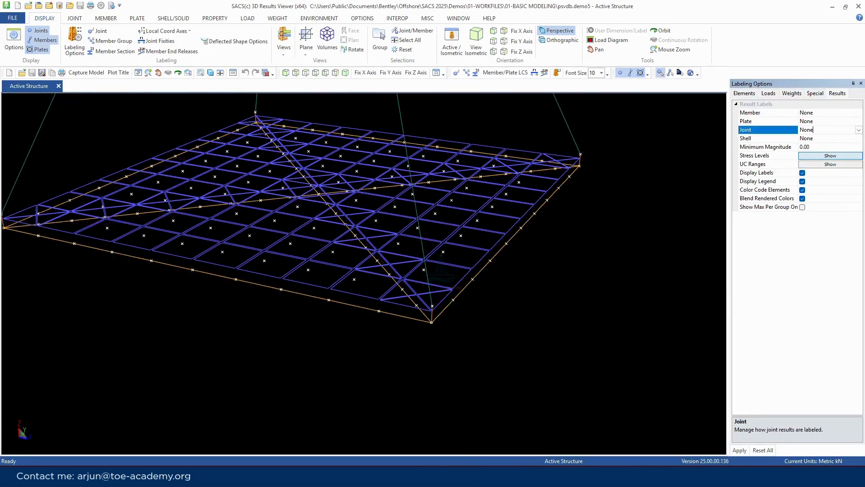
click(859, 130)
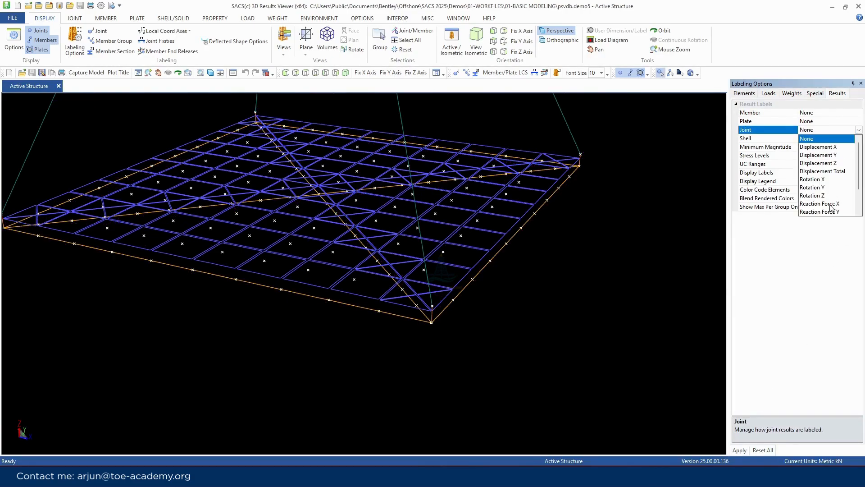
scroll(832, 211, down, 1)
click(833, 187)
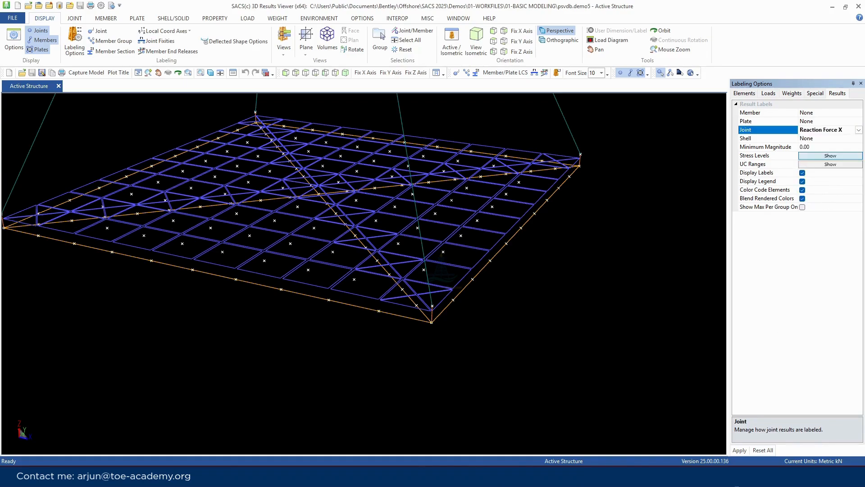
click(739, 450)
scroll(402, 387, down, 5)
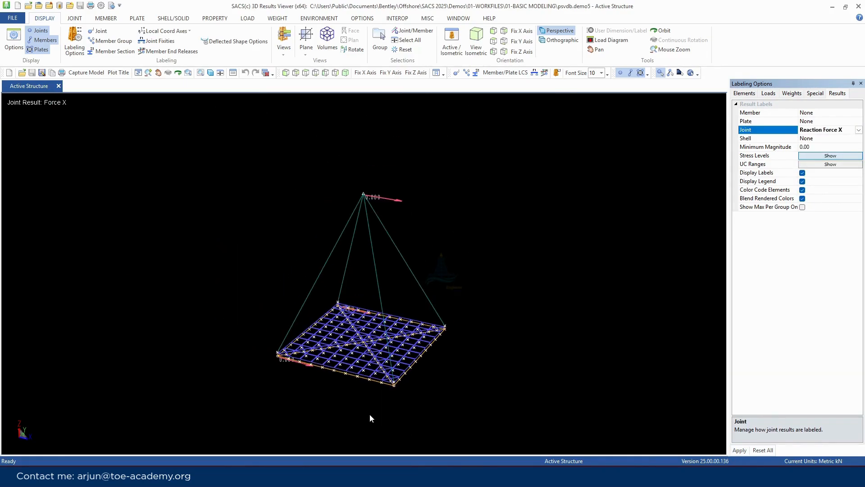
- Label the joints with Reaction Force Y, followed by Reaction Force Z
click(859, 130)
click(820, 180)
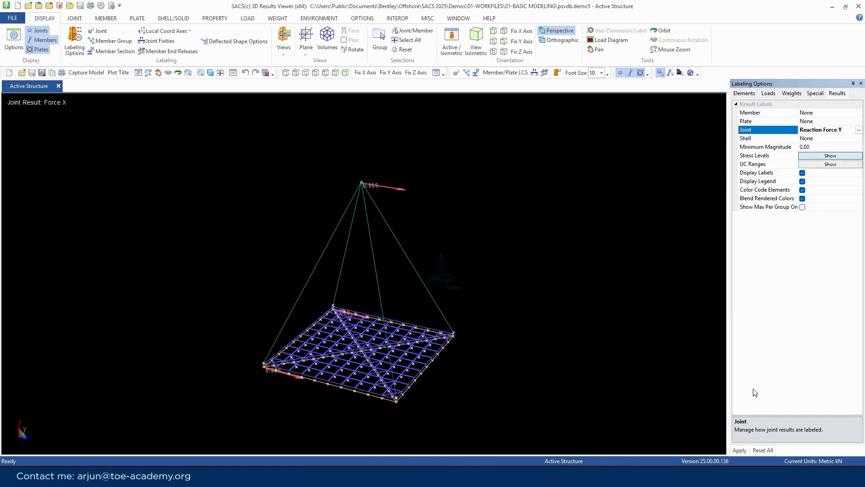
click(741, 452)
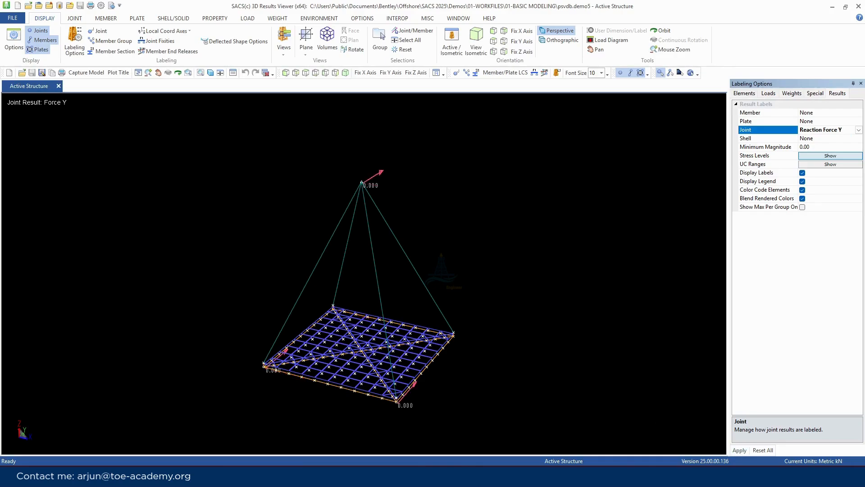
click(859, 129)
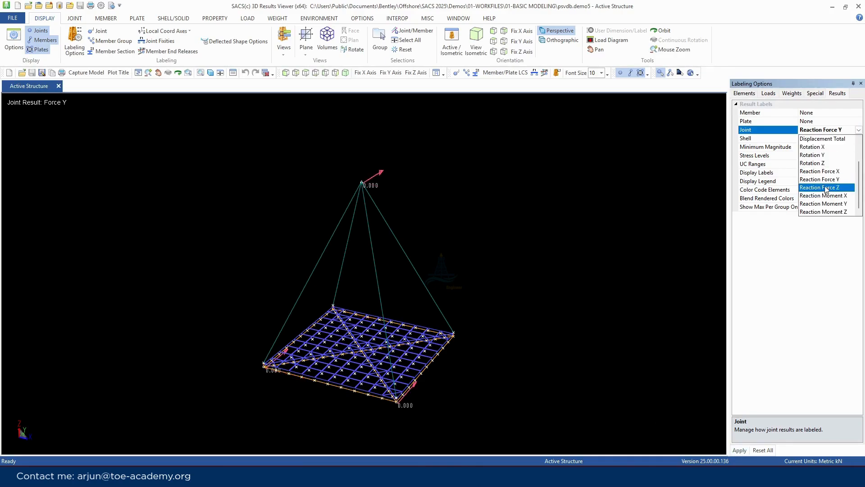
click(828, 188)
click(738, 451)
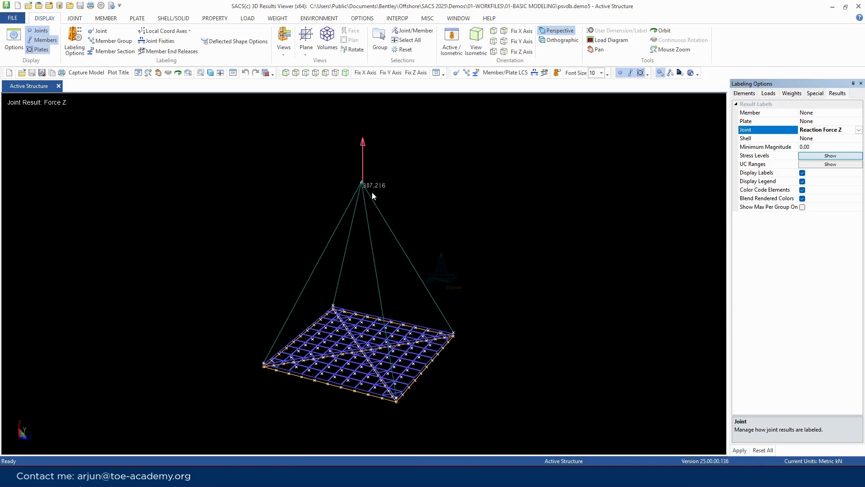
- Display the applied loads for load condition LC2, followed by those for LC1
click(769, 94)
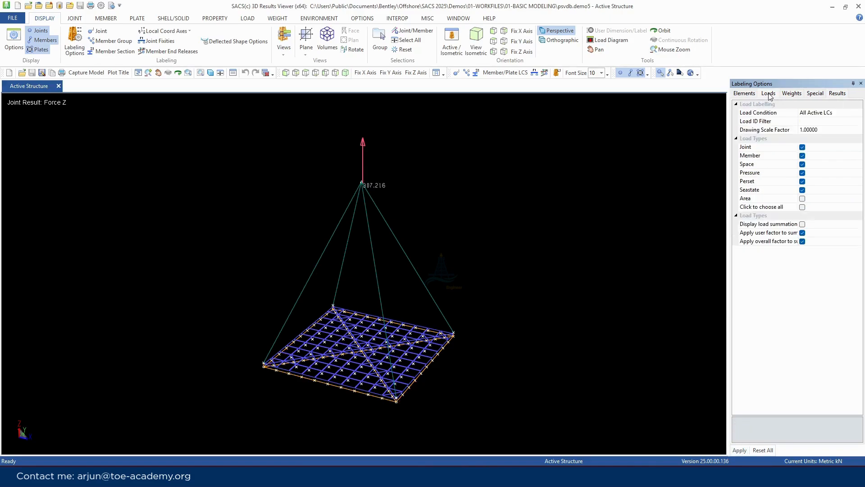
click(841, 115)
click(859, 113)
click(824, 133)
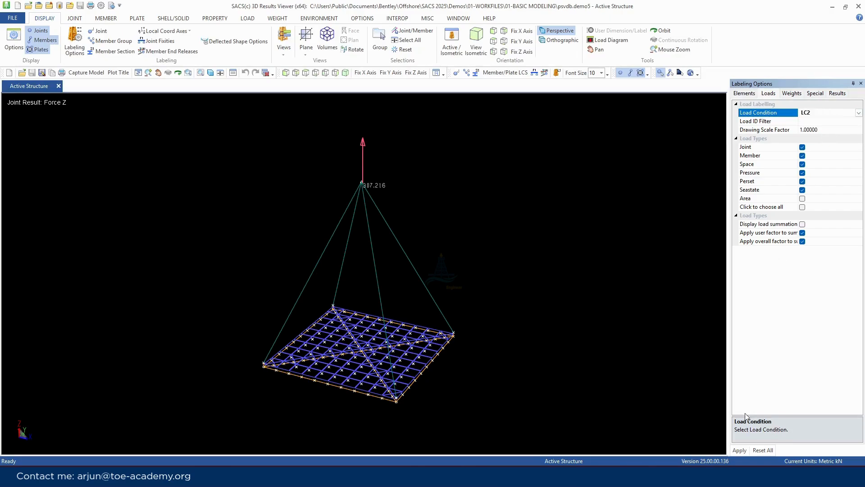
click(740, 450)
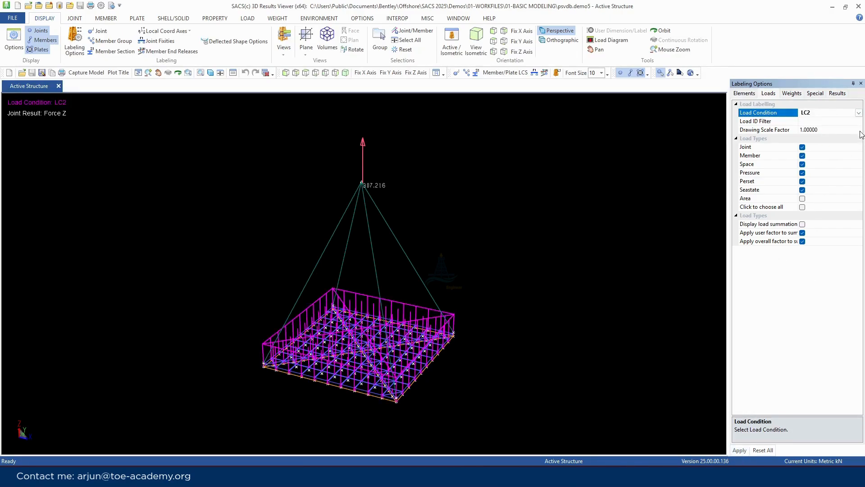
click(859, 113)
click(825, 121)
click(740, 450)
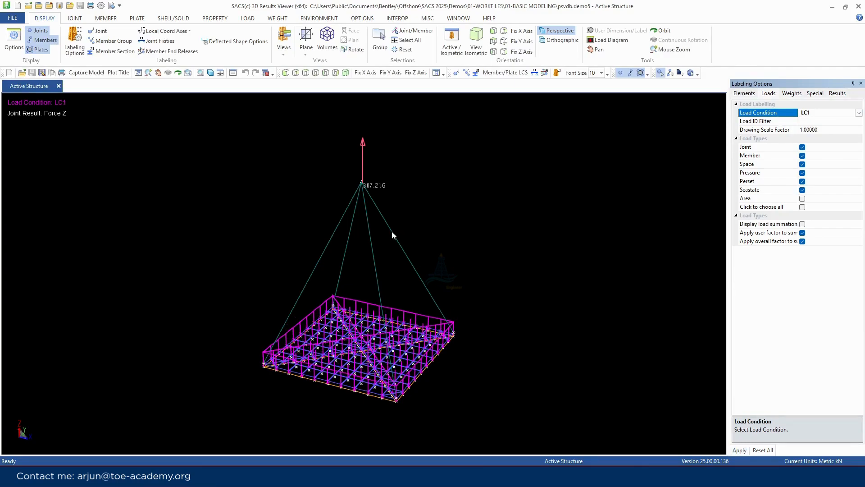
- Generate a Joint Reaction report with the HOOK joint added to the table-selected joints, and close it after review
scroll(347, 187, up, 2)
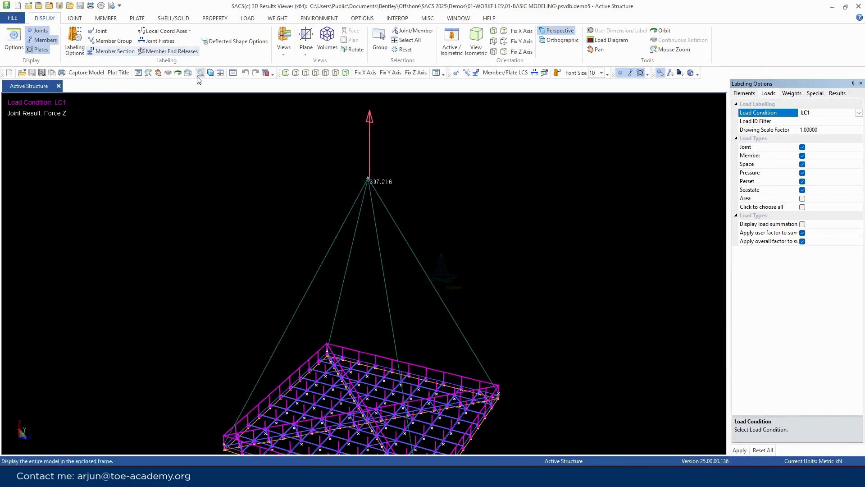
click(233, 72)
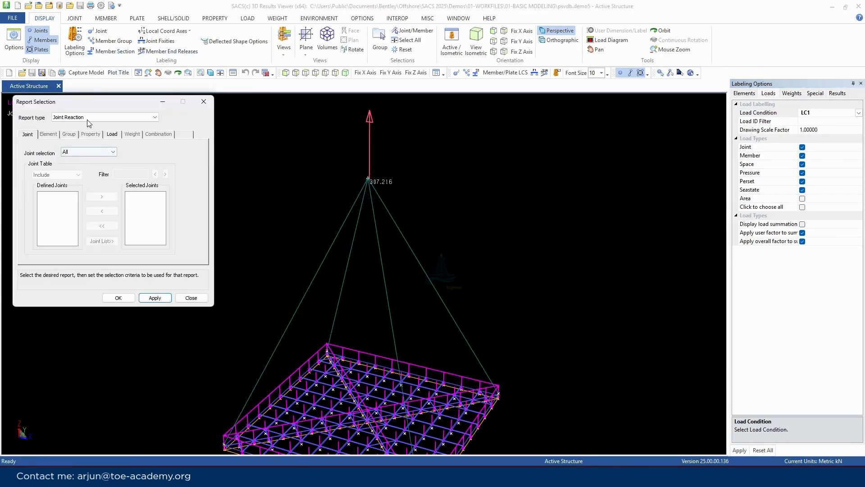
click(90, 152)
click(76, 165)
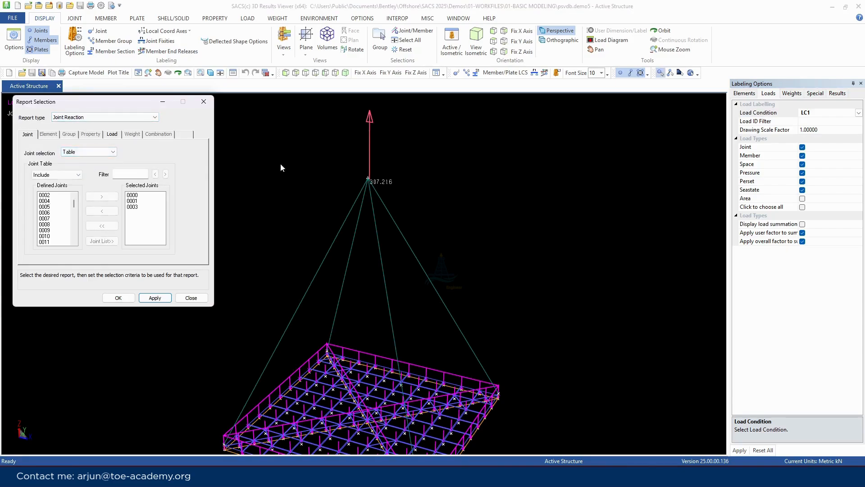
click(368, 178)
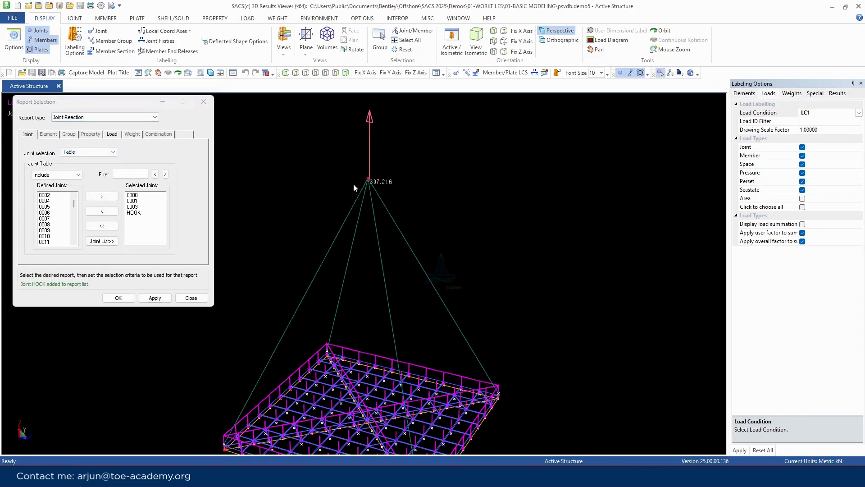
click(155, 298)
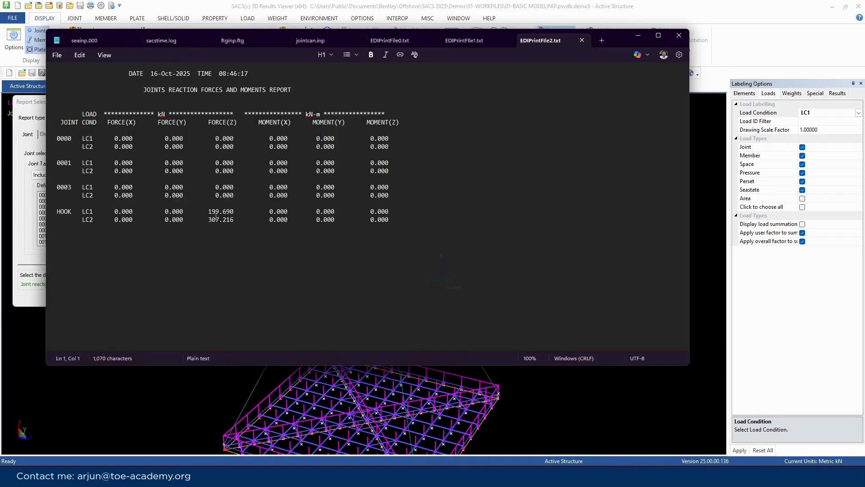
click(681, 40)
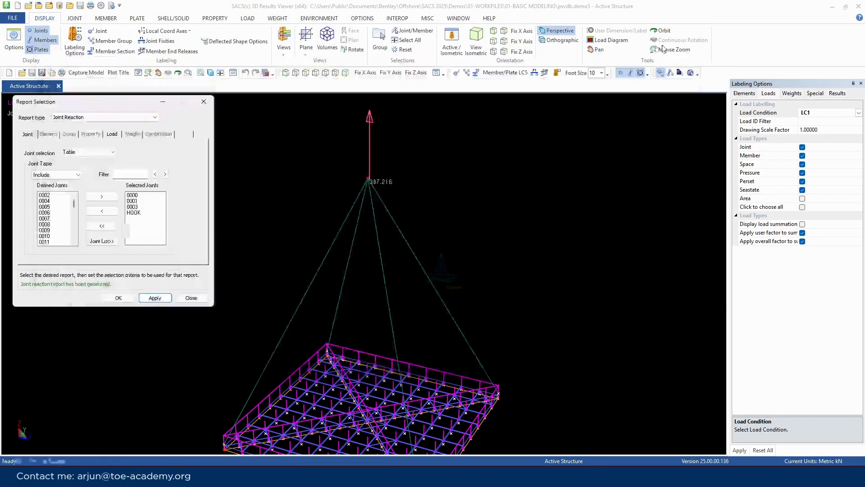
click(204, 101)
- Reset the load and result labels and show the LC2 deflected shape with the undeflected shape dashed
scroll(282, 127, down, 2)
scroll(440, 221, up, 3)
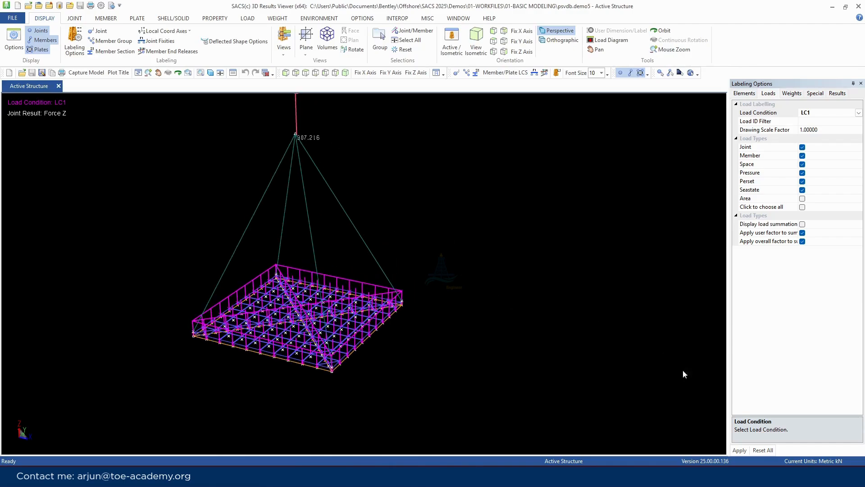
click(773, 449)
click(234, 41)
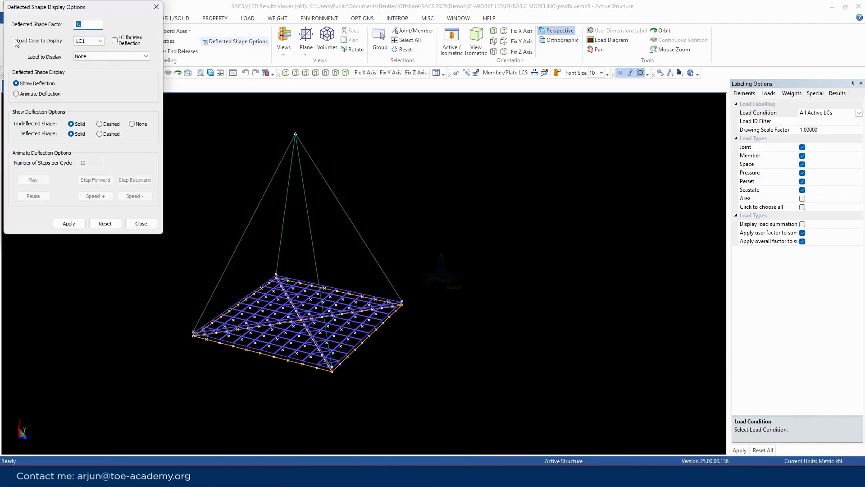
drag(30, 9, 545, 132)
click(614, 165)
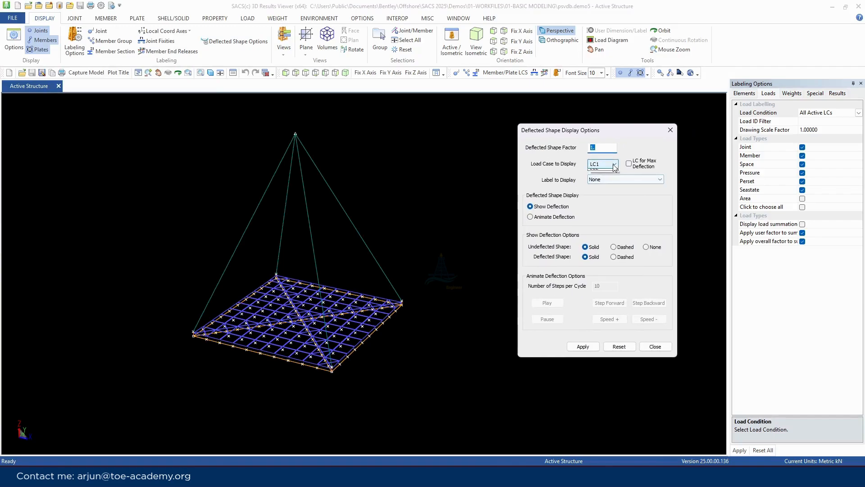
click(603, 179)
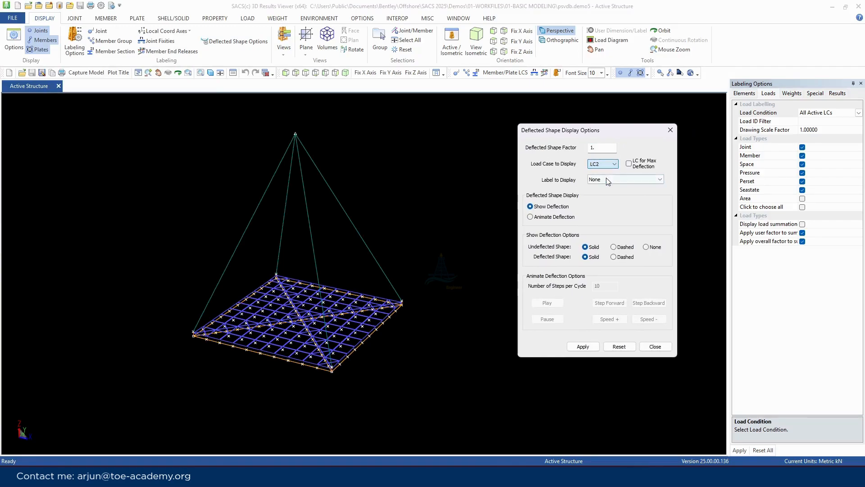
click(613, 247)
click(593, 346)
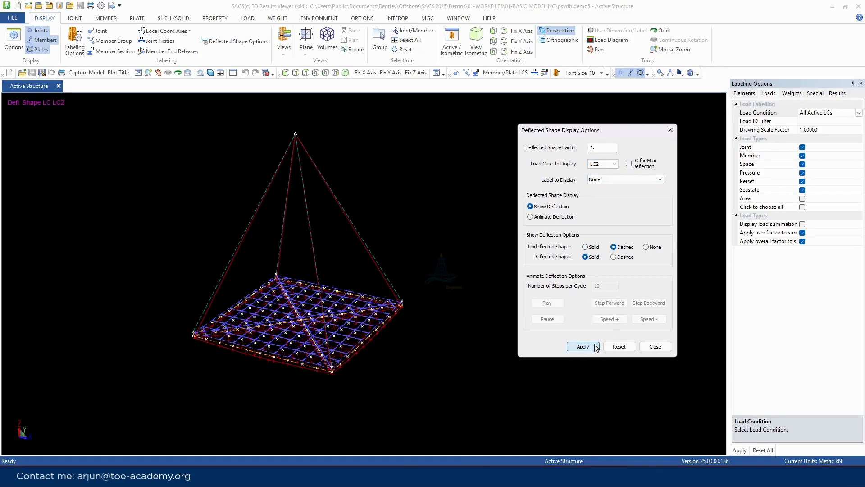
- Animate the LC2 deflection with 30 steps per cycle
click(530, 216)
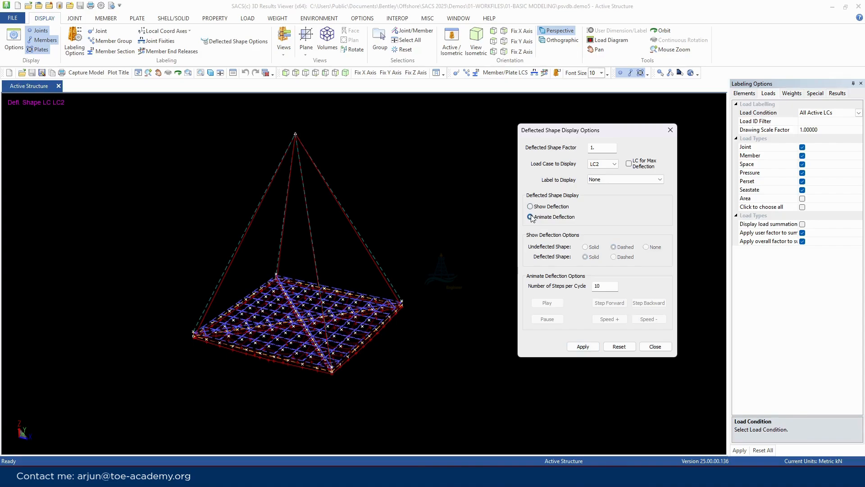
double_click(597, 286)
click(582, 348)
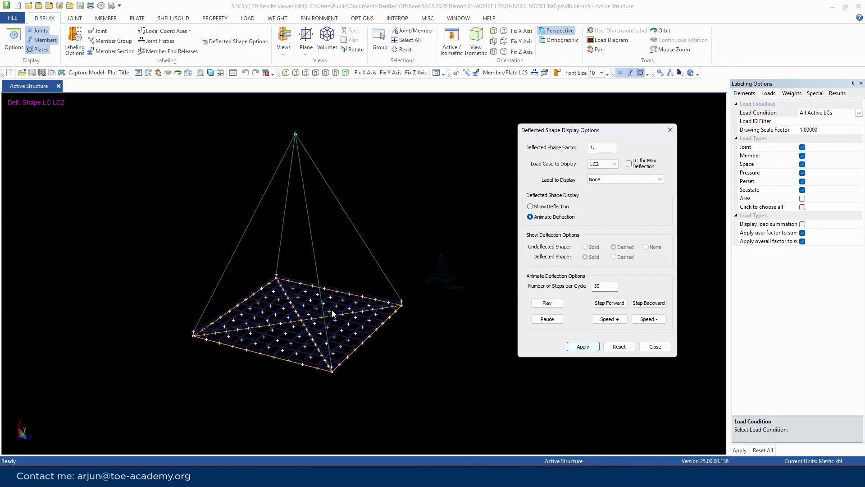
- Replay the deflection animation with a deflected shape factor of 0.3, and close the deflected shape display
double_click(598, 148)
text(0.3)
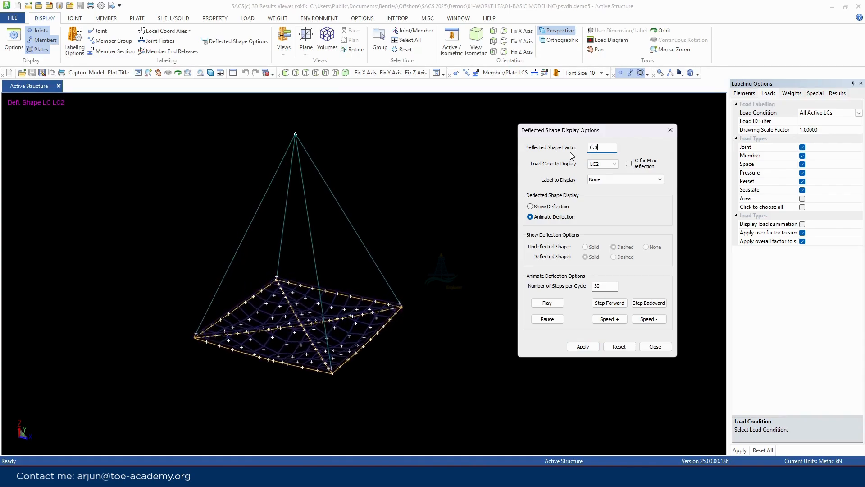
click(581, 346)
scroll(326, 334, up, 4)
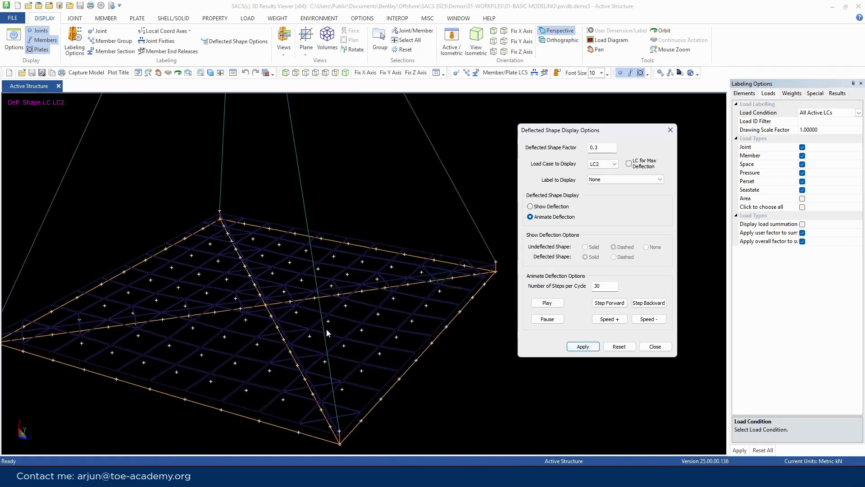
click(666, 349)
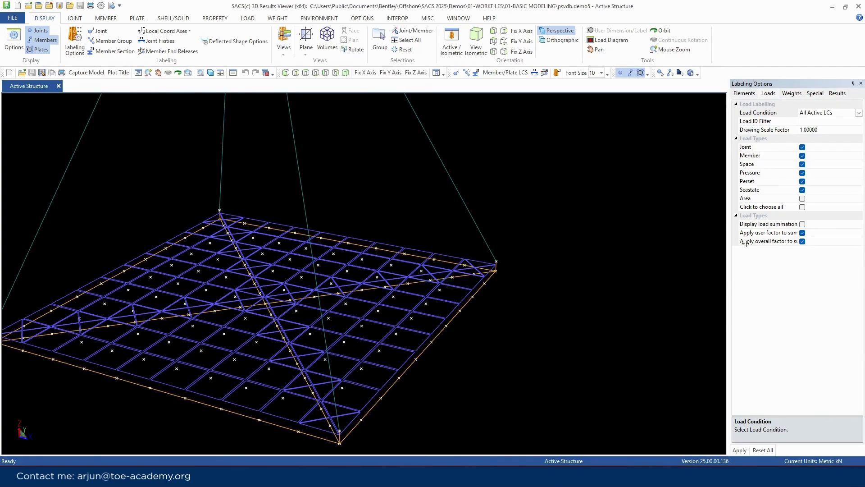
- Label the joints with Displacement Total and inspect the values at the deck corner and across the model
click(837, 93)
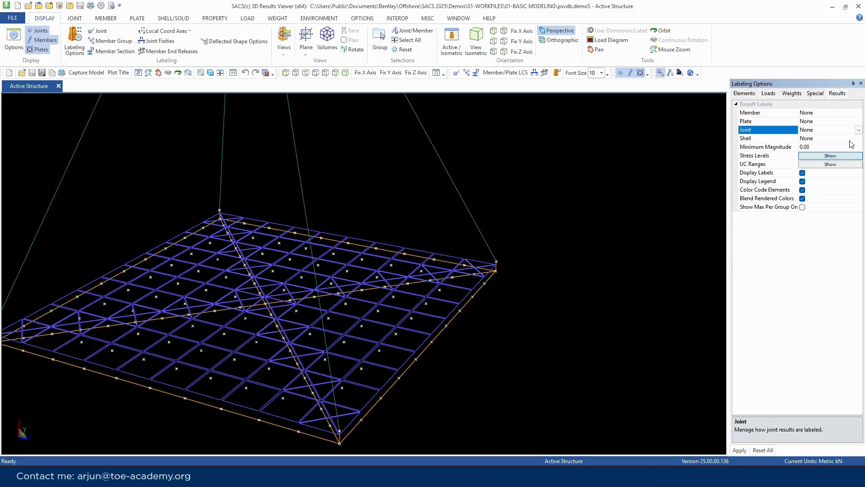
click(858, 130)
click(833, 171)
click(739, 450)
scroll(558, 264, up, 5)
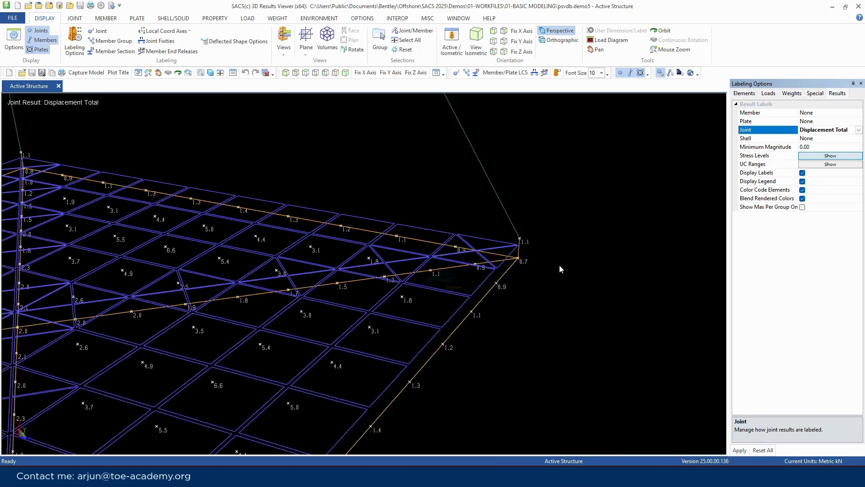
scroll(481, 276, up, 2)
scroll(484, 261, down, 6)
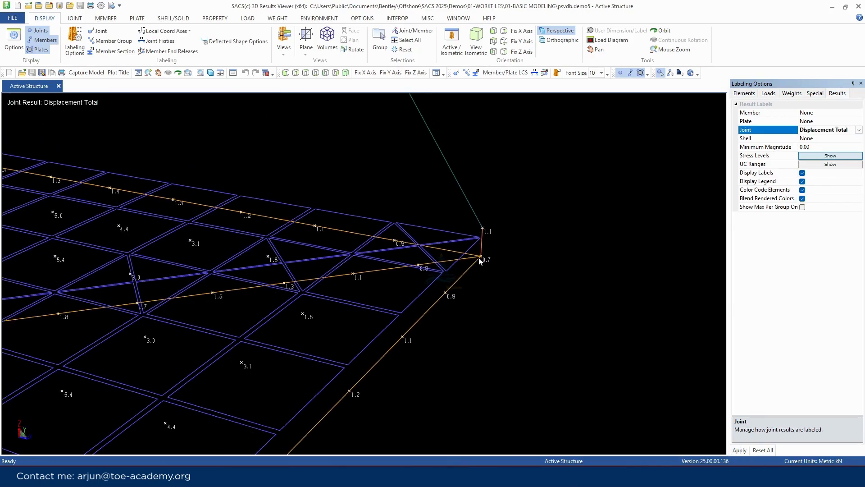
scroll(410, 303, down, 2)
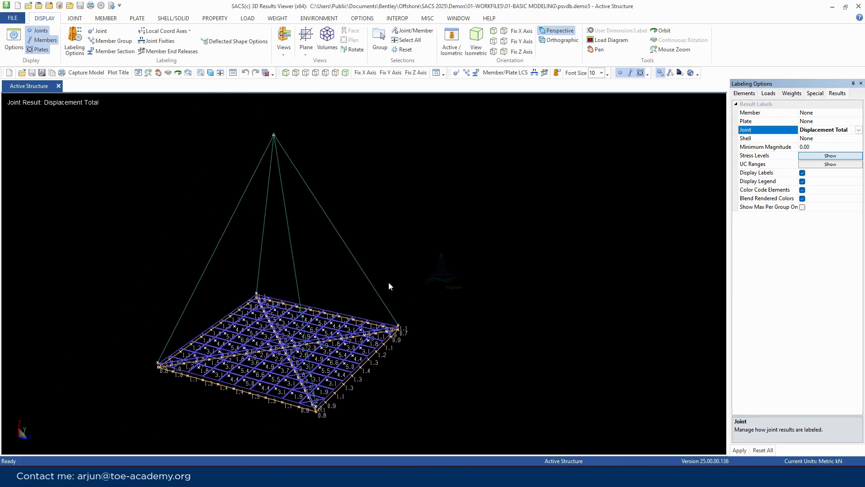